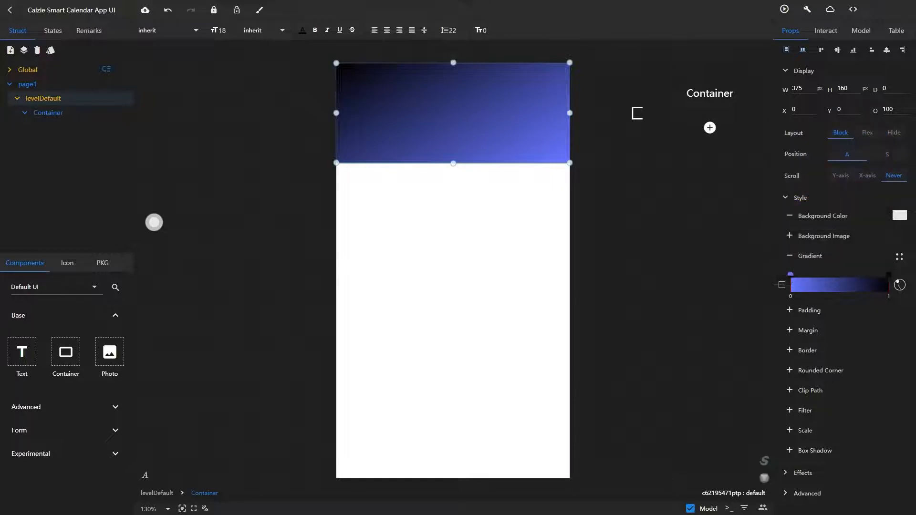
Set the black end colour of the header container's gradient to #4A53EF.
click(889, 288)
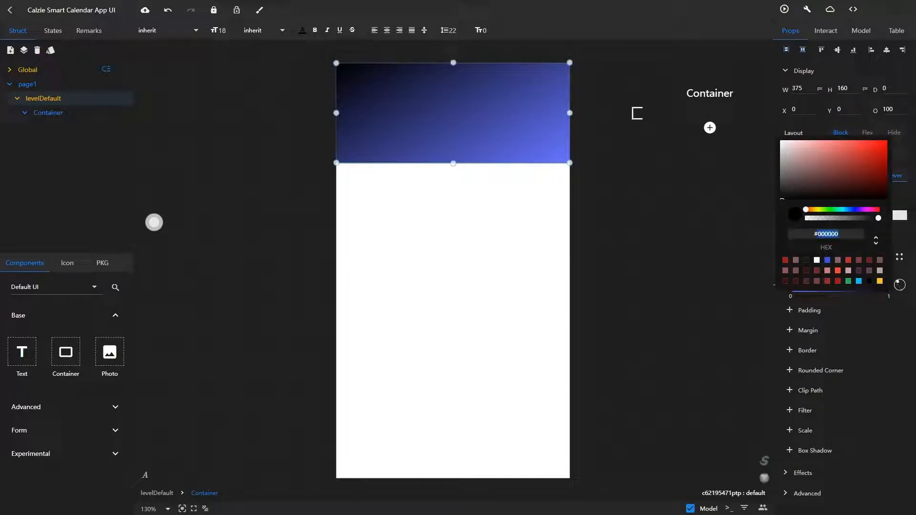
text(#4a53ff)
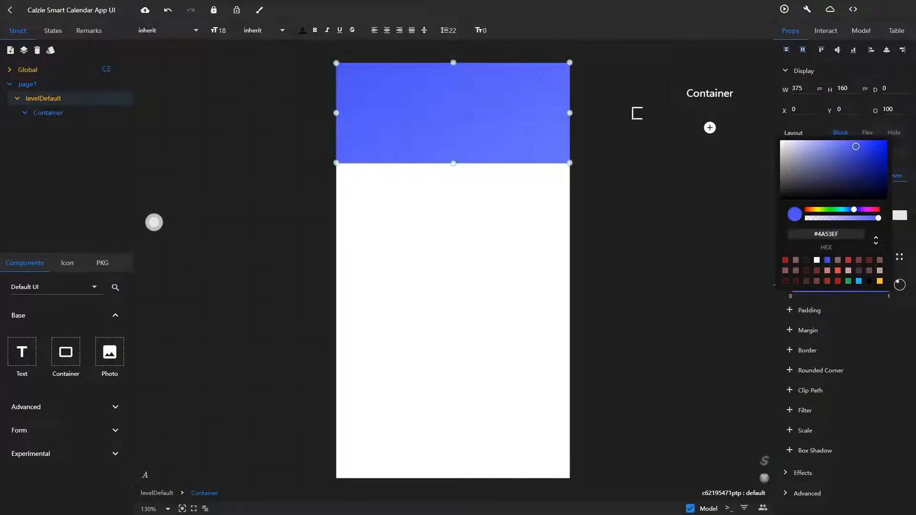
key(Escape)
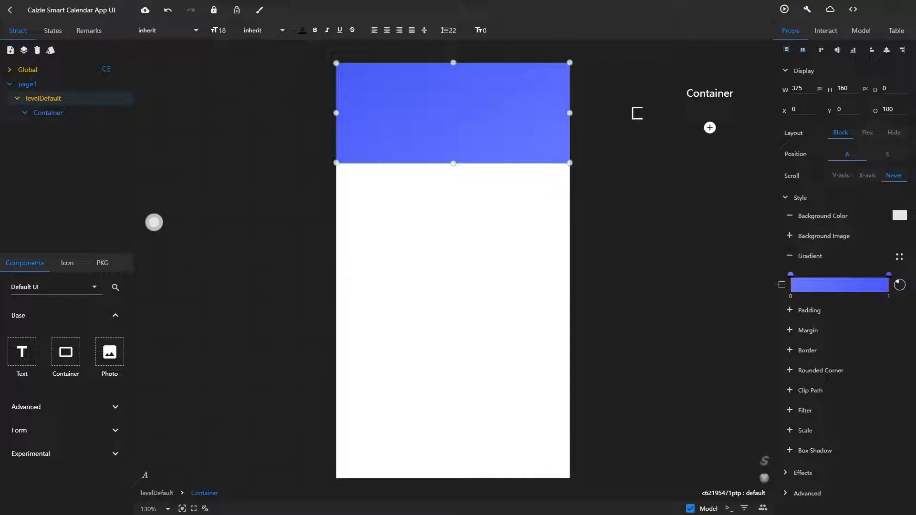
Add a photo to the header container and replace its placeholder with the mountain landscape image.
scroll(453, 272, up, 1)
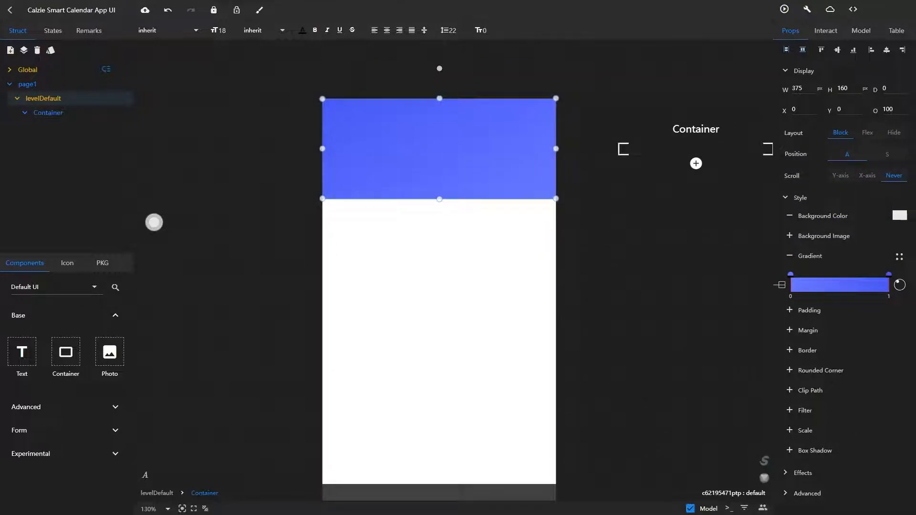
drag(109, 352, 447, 165)
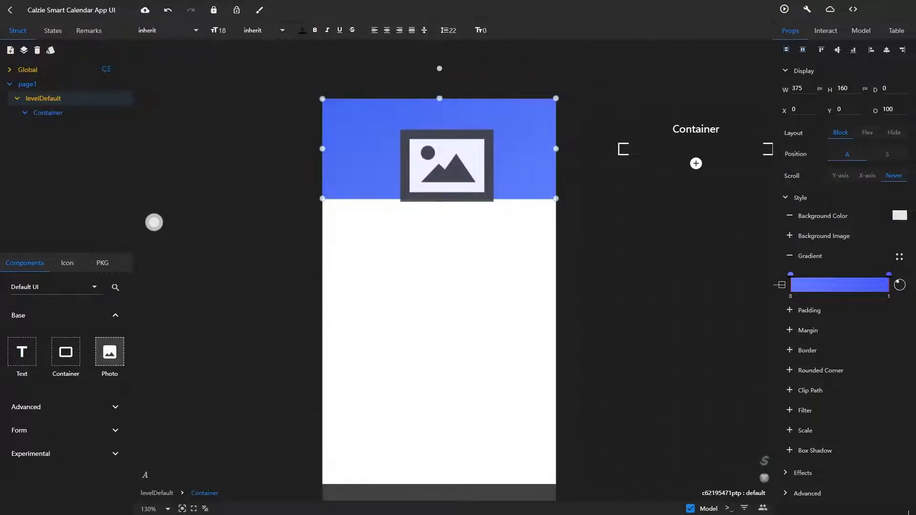
click(861, 30)
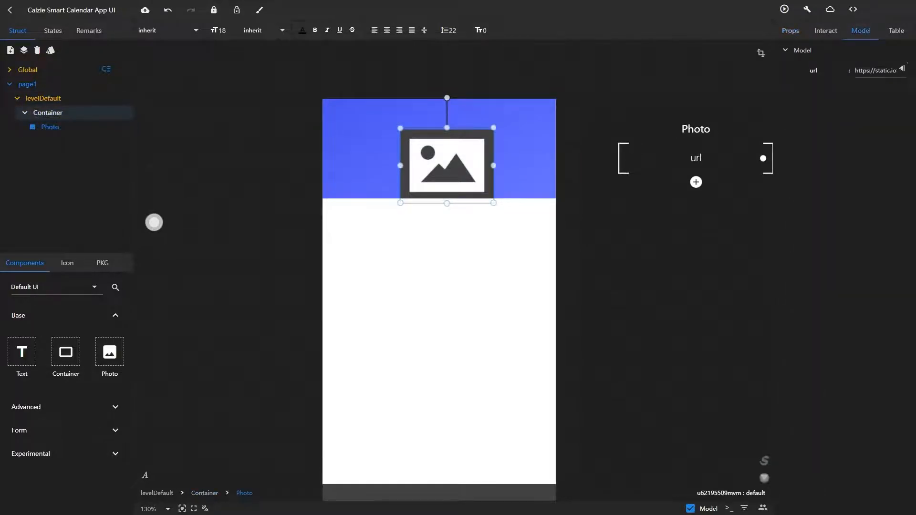
click(902, 69)
click(225, 74)
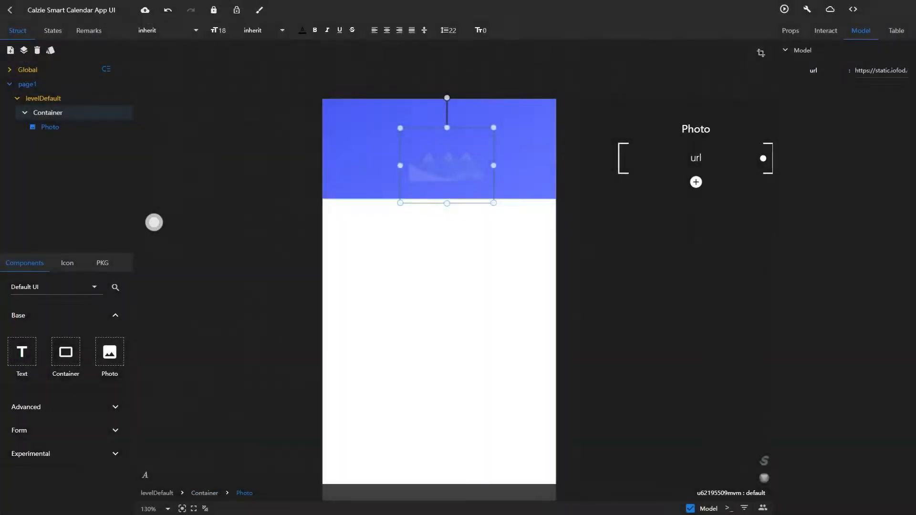
Resize the photo to 340 by 337 px and move it so the mountains fill most of the header.
click(790, 31)
double_click(797, 88)
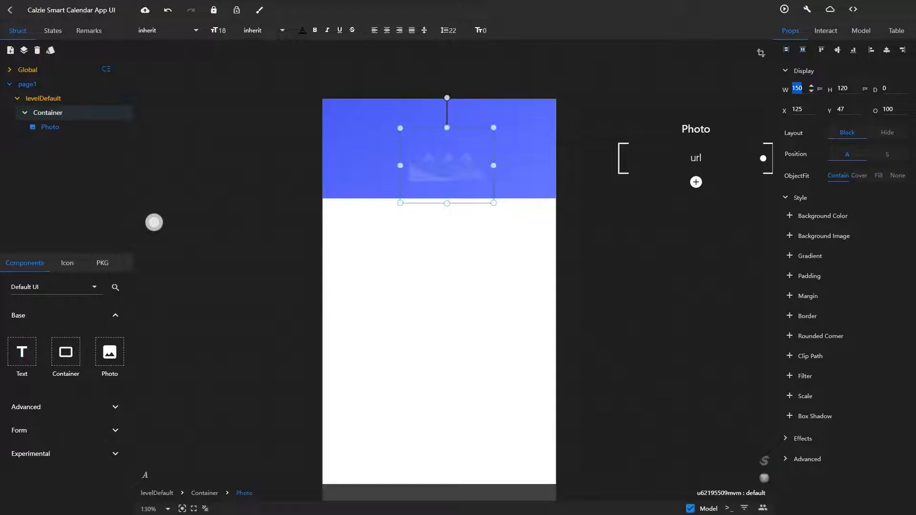
text(340)
key(Tab)
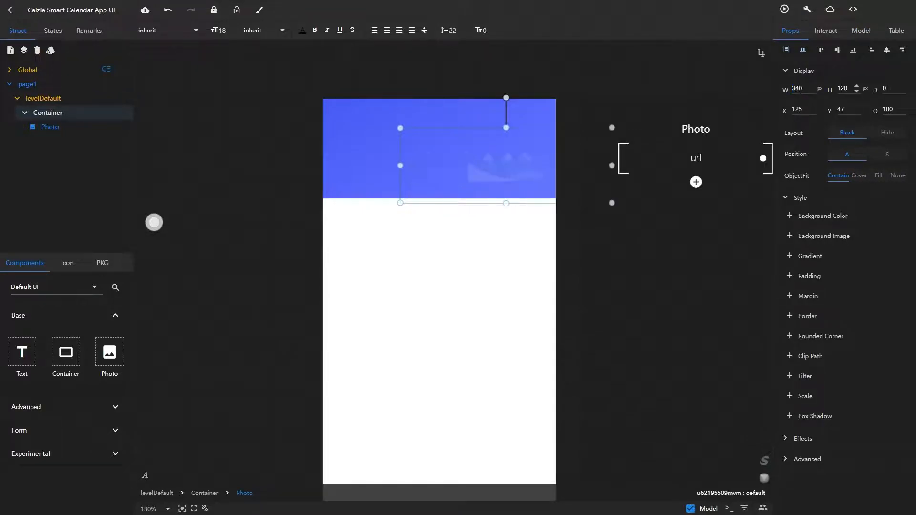
text(337)
key(Return)
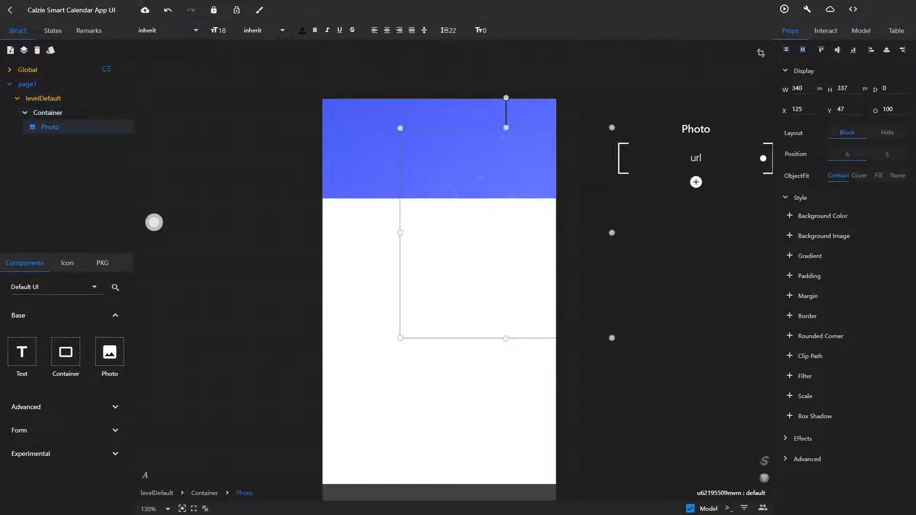
drag(482, 179, 432, 101)
click(432, 229)
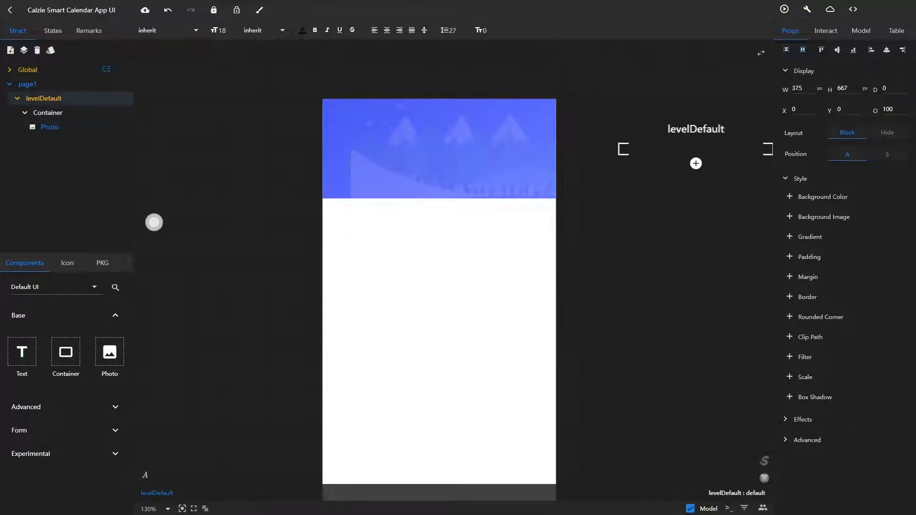
Add a box shadow to the header container with a 2 px Y-axis offset and 4 px blur.
click(420, 158)
click(48, 113)
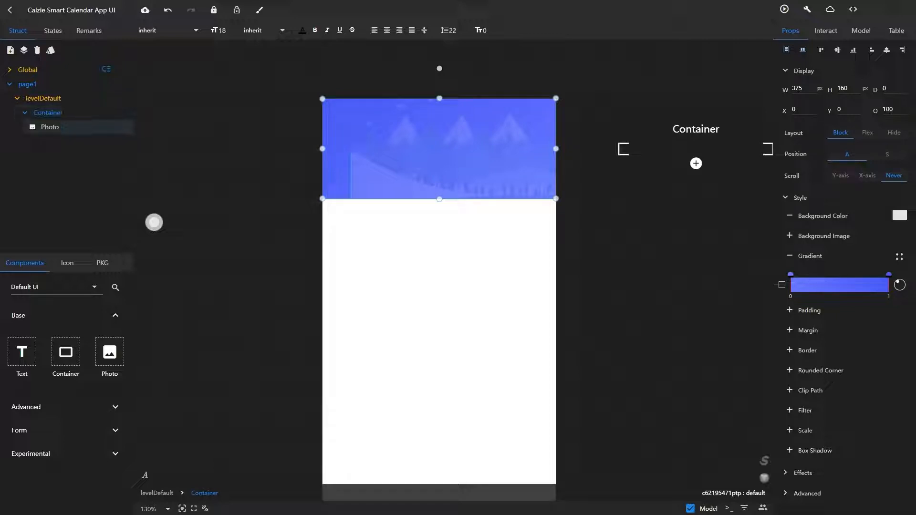
click(789, 450)
scroll(789, 451, down, 2)
drag(849, 430, 823, 447)
Set the header container's box shadow colour to #191919.
click(883, 395)
click(849, 331)
key(BackSpace)
text(1000)
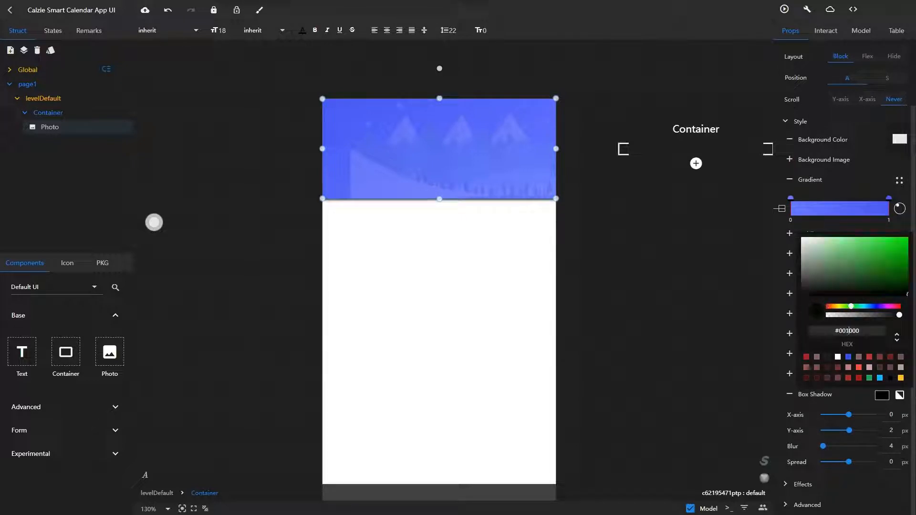
double_click(849, 330)
text(191919)
click(72, 98)
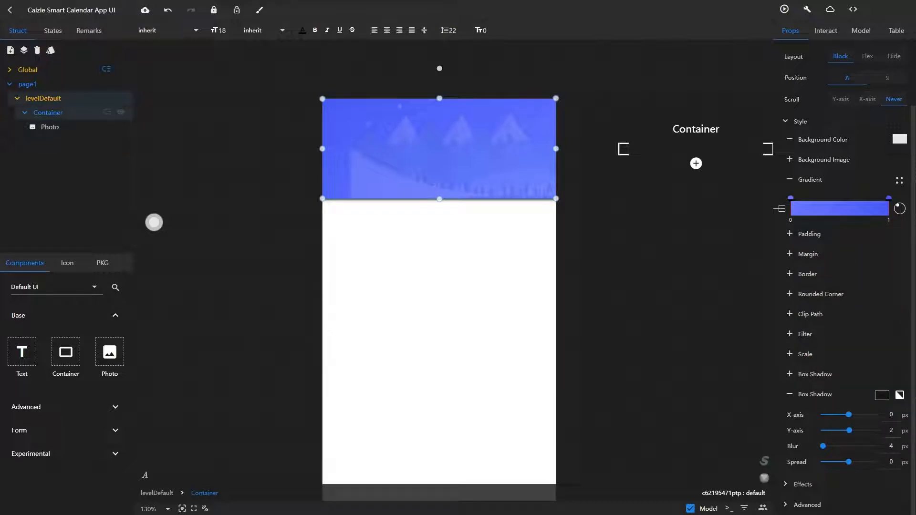
Add a text element to the header container and set its message to "February".
click(66, 352)
drag(65, 352, 356, 149)
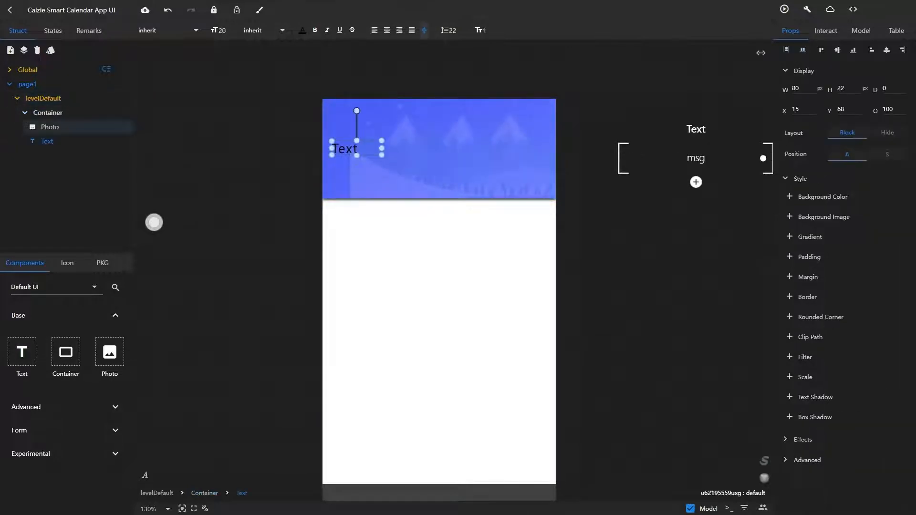
click(861, 31)
double_click(880, 71)
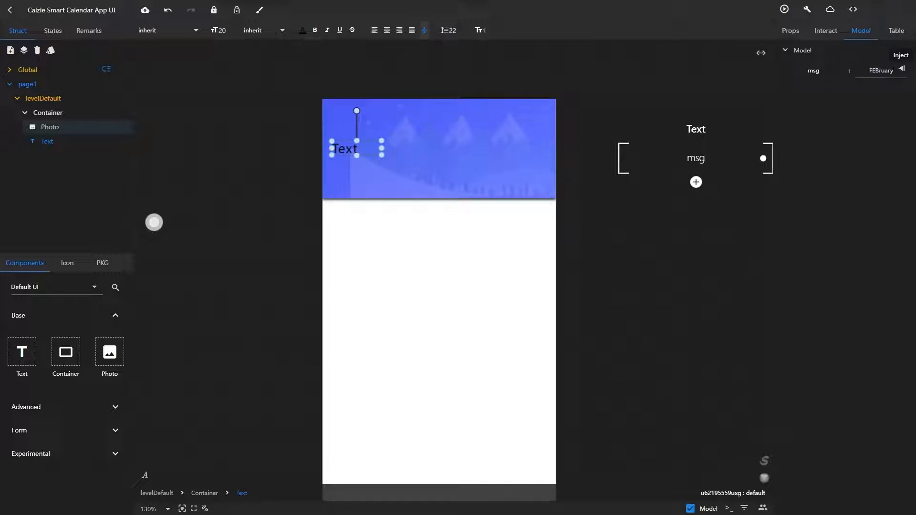
key(BackSpace)
key(BackSpace)
text(EB)
key(BackSpace)
key(BackSpace)
text(eb)
key(Return)
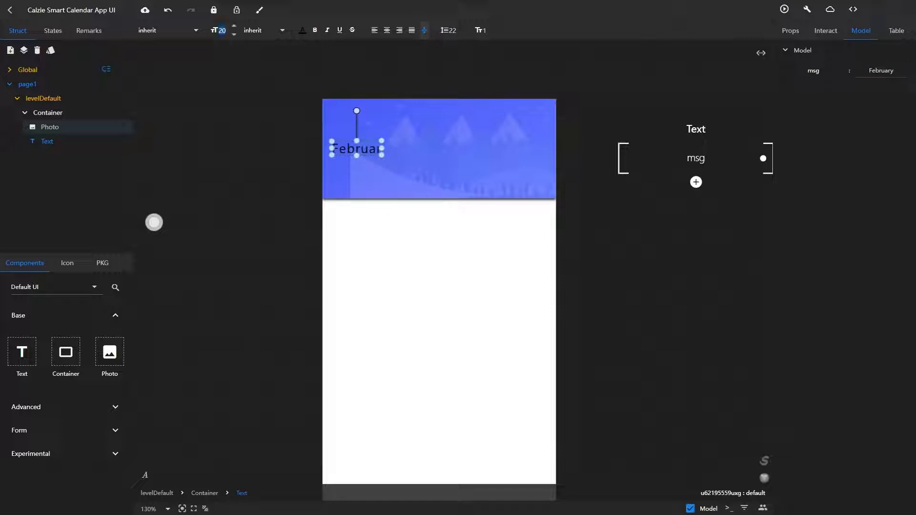
Format the February text as size 24, left-aligned and white, and shift it slightly right within the header.
key(Return)
click(374, 30)
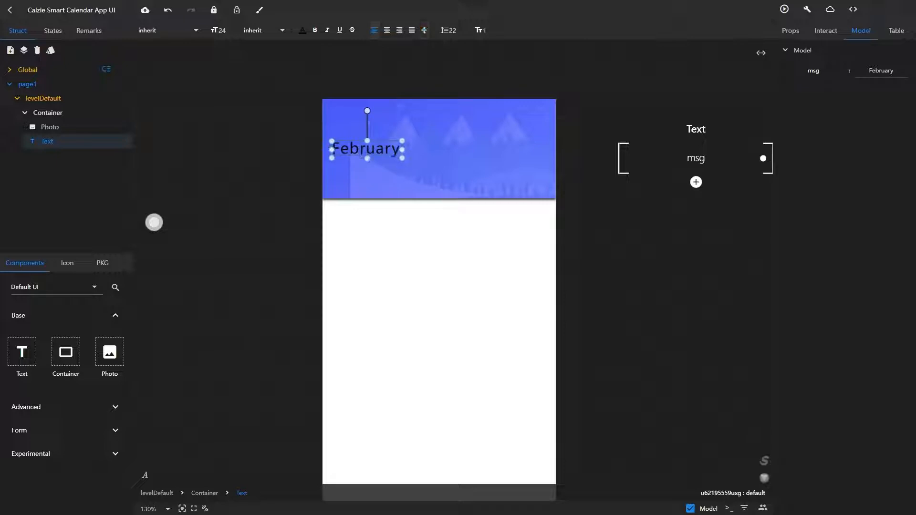
click(303, 30)
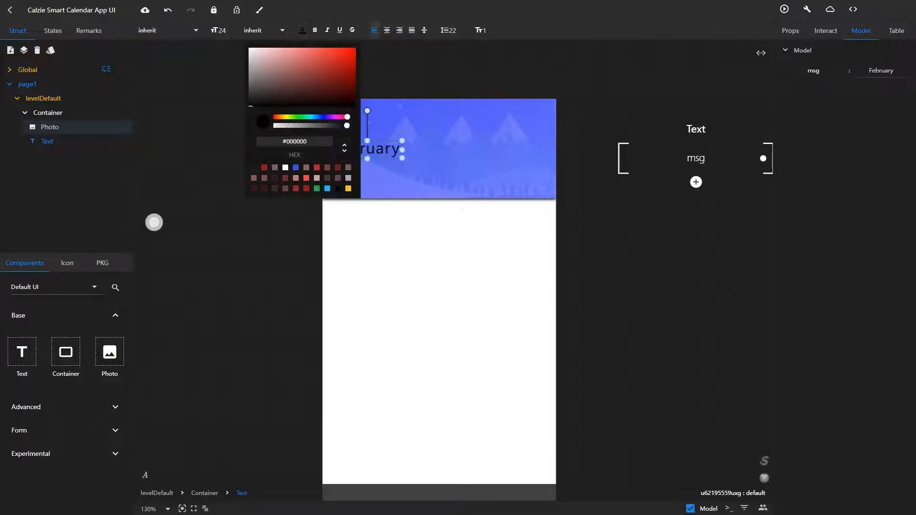
click(249, 48)
click(381, 149)
drag(369, 149, 390, 147)
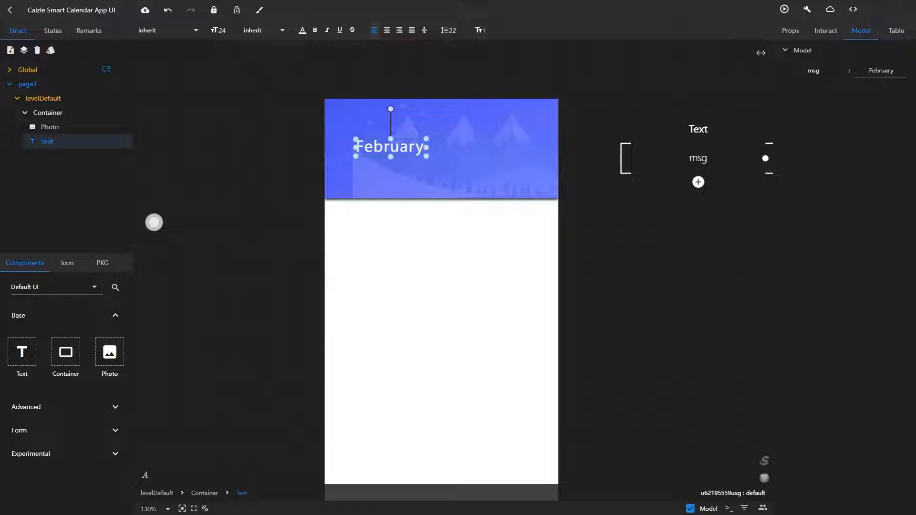
Add the Material Design drop-down arrow icon to the header container, just right of the February text.
click(50, 127)
click(47, 113)
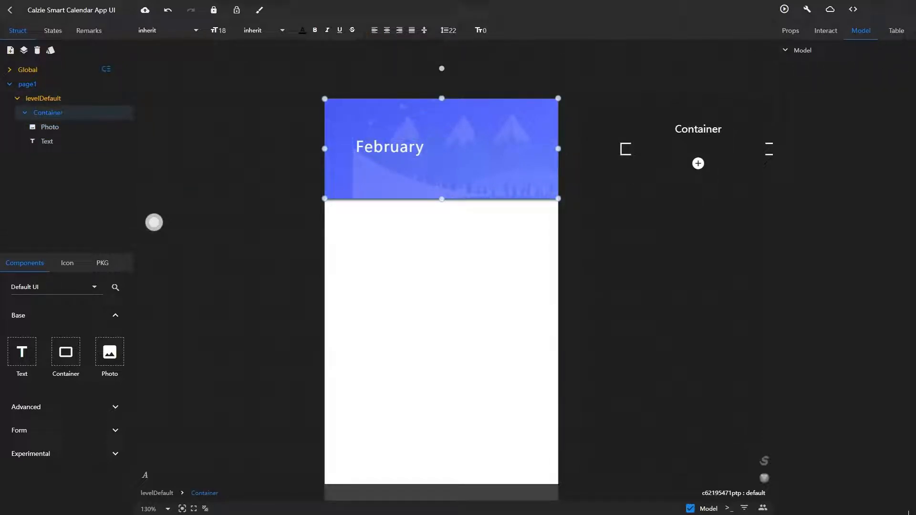
click(67, 263)
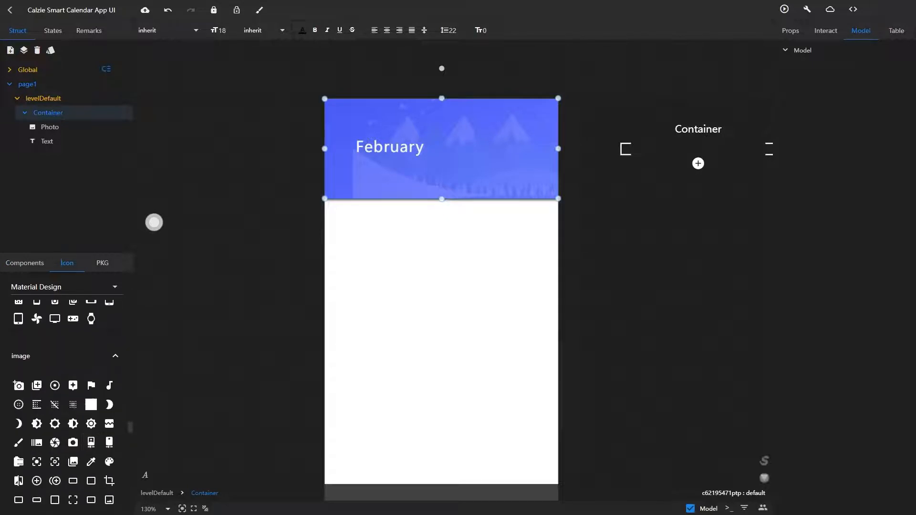
scroll(91, 460, down, 15)
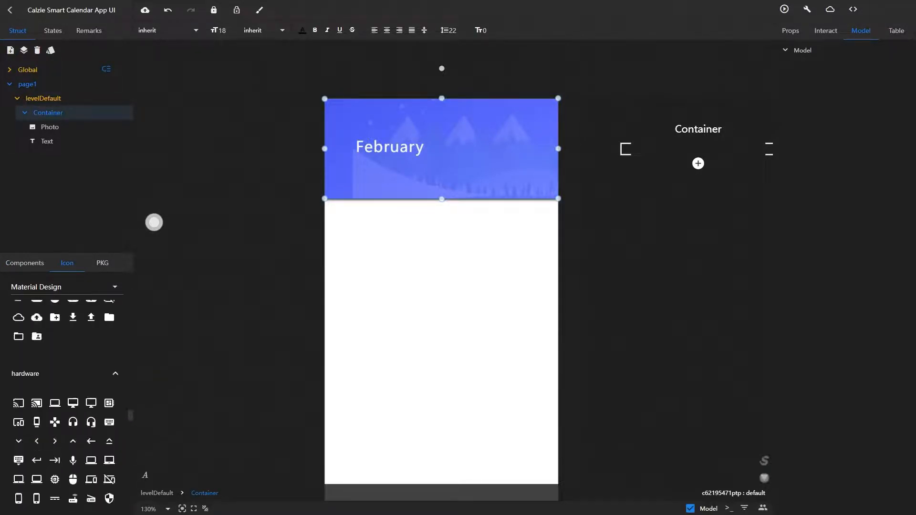
scroll(91, 460, down, 5)
drag(73, 357, 446, 156)
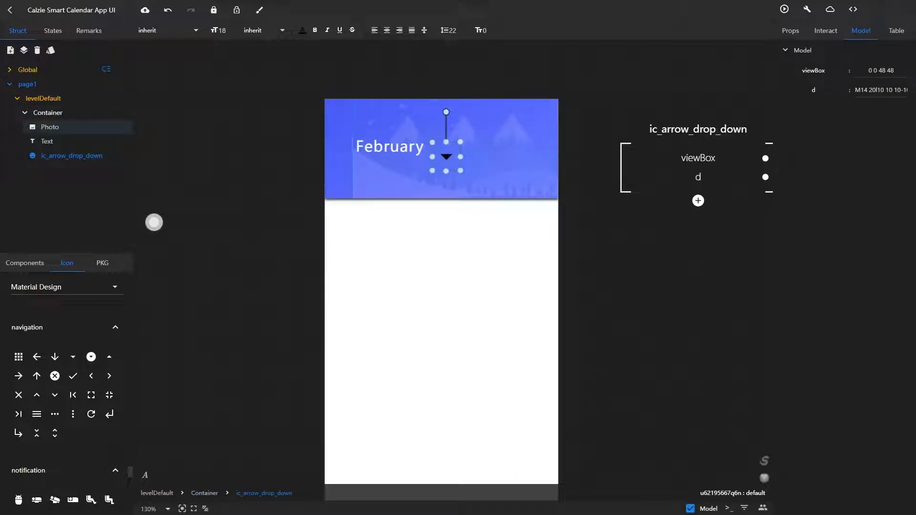
Colour the drop-down arrow icon white and shrink it to about 29 px wide, close beside the February text.
click(303, 30)
click(254, 168)
click(71, 156)
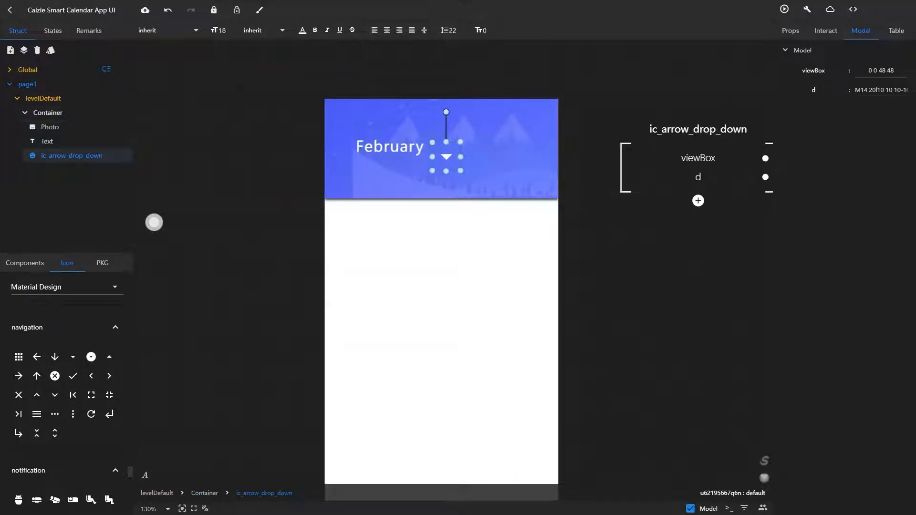
mouse_move(446, 157)
mouse_down()
mouse_move(438, 139)
mouse_move(438, 149)
mouse_move(450, 136)
mouse_move(433, 146)
mouse_up()
Set the drop-down arrow icon's height to 26 px.
click(405, 146)
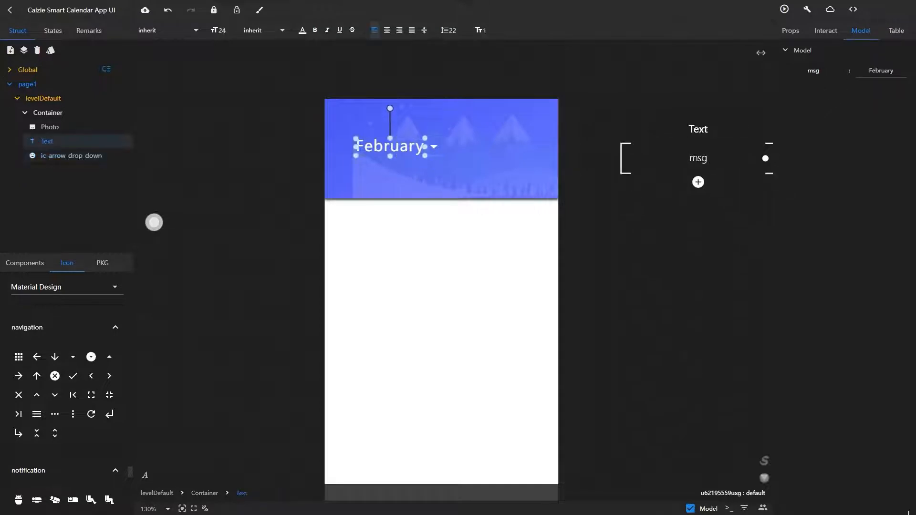
click(790, 31)
click(434, 146)
click(857, 91)
click(856, 90)
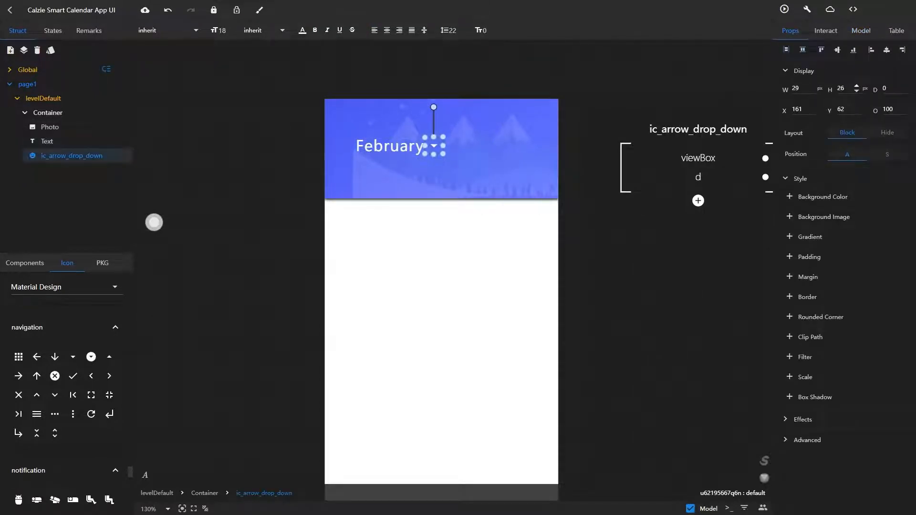
Add the Material Design menu icon to the header container, just below the start of the February text.
click(50, 128)
click(48, 113)
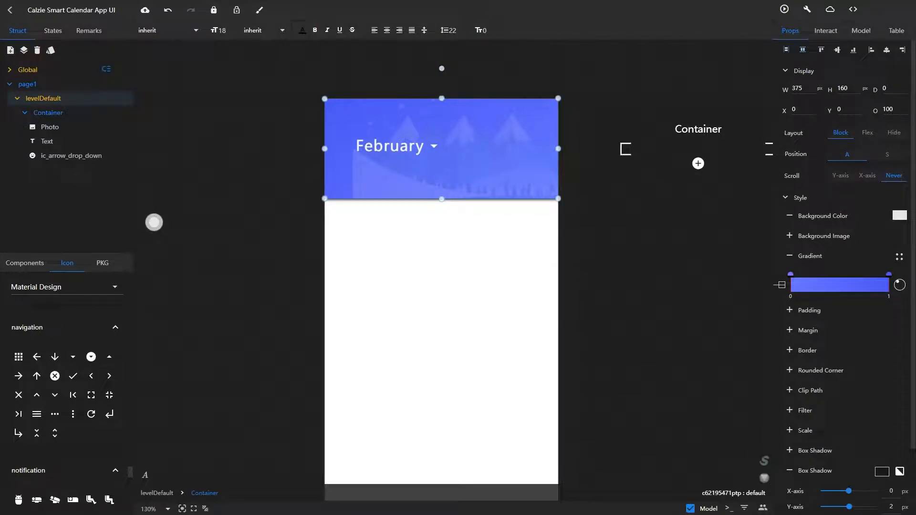
scroll(64, 382, down, 10)
scroll(91, 400, down, 15)
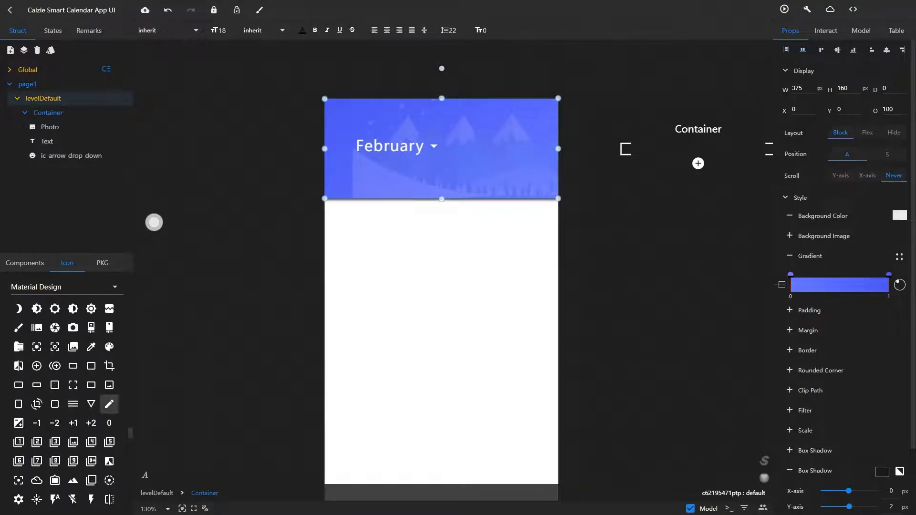
scroll(90, 400, up, 20)
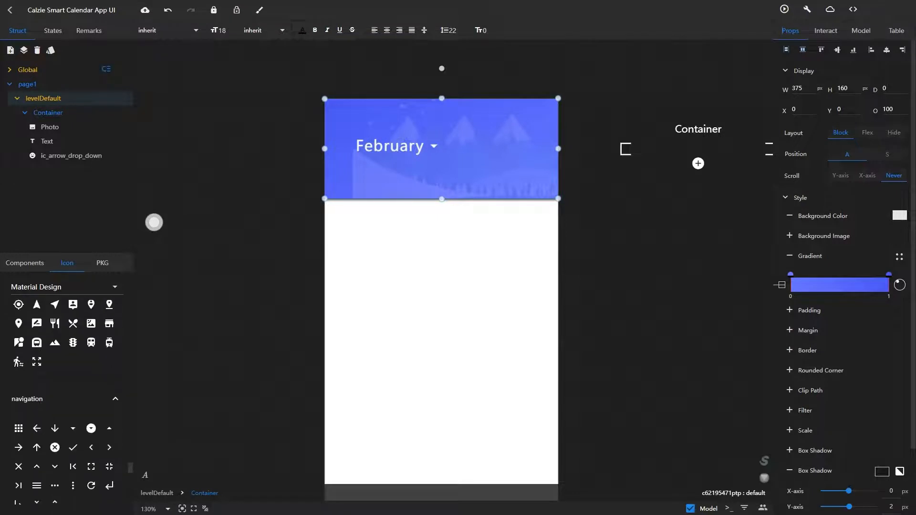
click(37, 394)
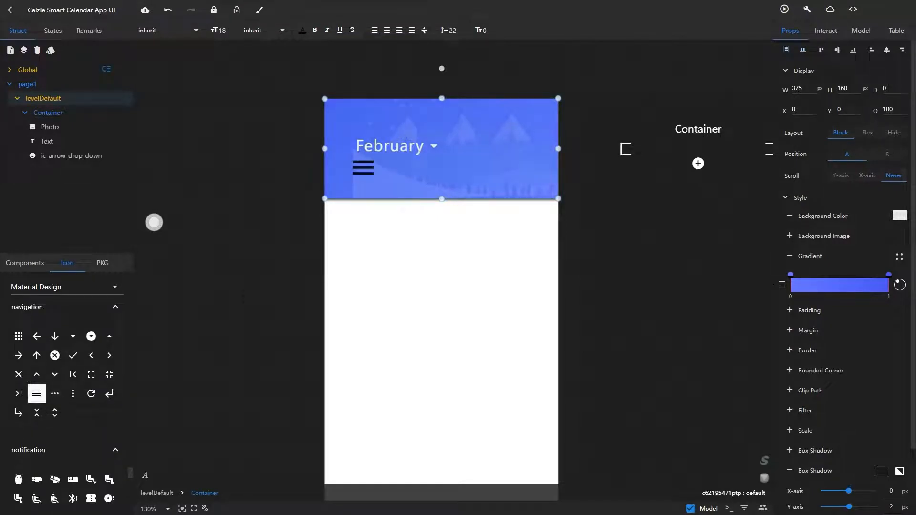
Colour the menu icon white.
click(302, 30)
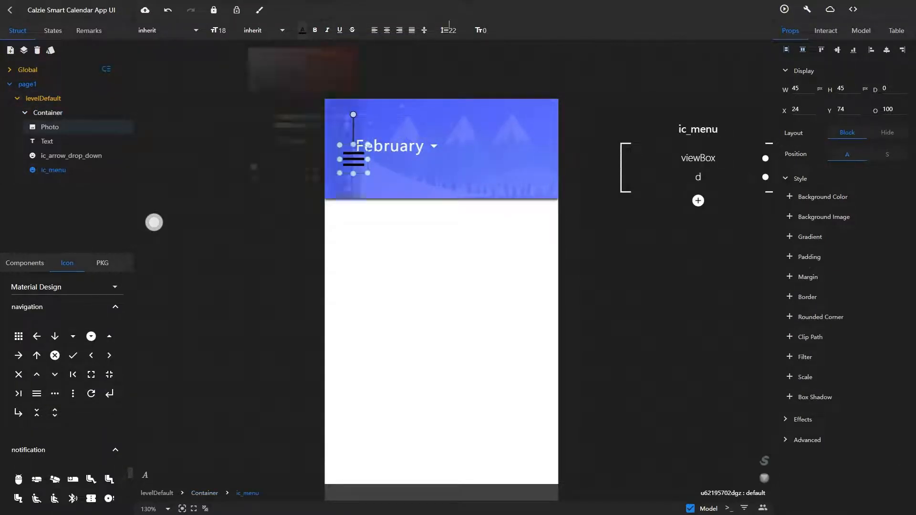
click(254, 168)
click(215, 158)
Check the drop-down arrow icon's size and set the menu icon's height to 27 px to match.
click(72, 156)
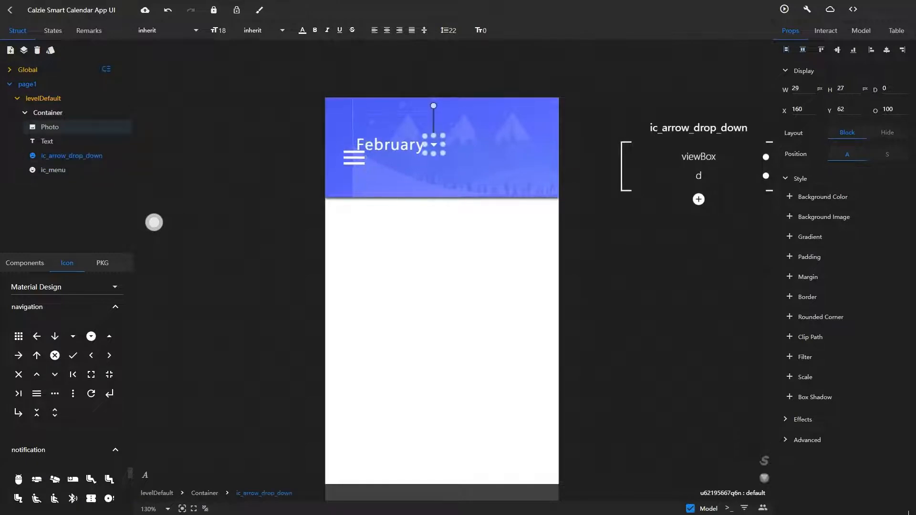
click(62, 169)
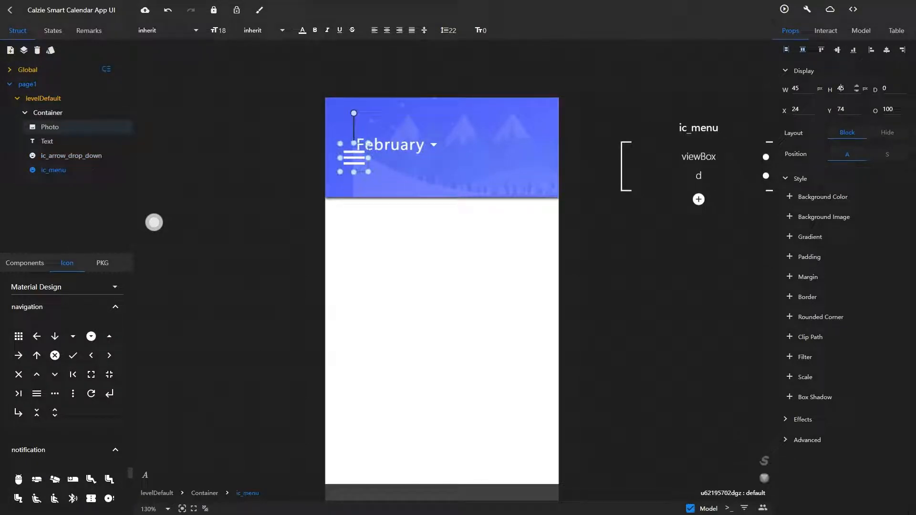
text(27)
key(Return)
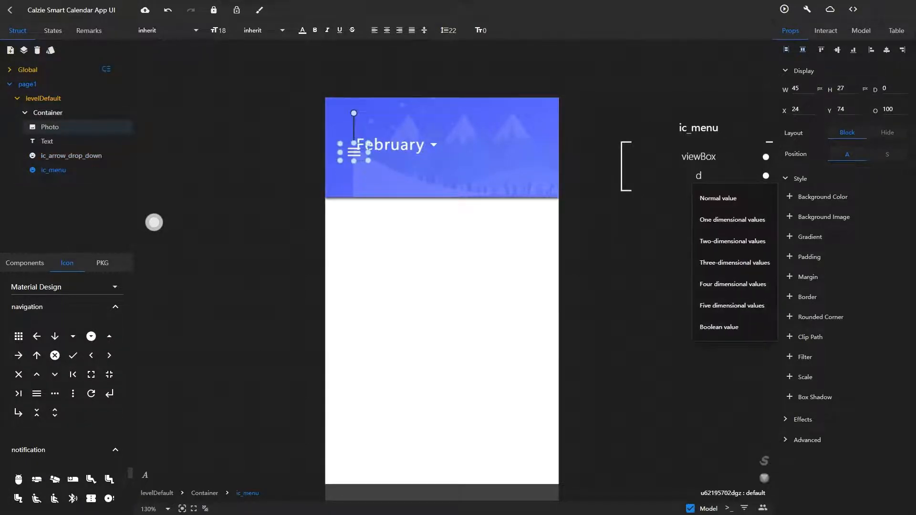
Hide the model diagram and move the menu icon in front of the February title, vertically aligned with it.
click(690, 509)
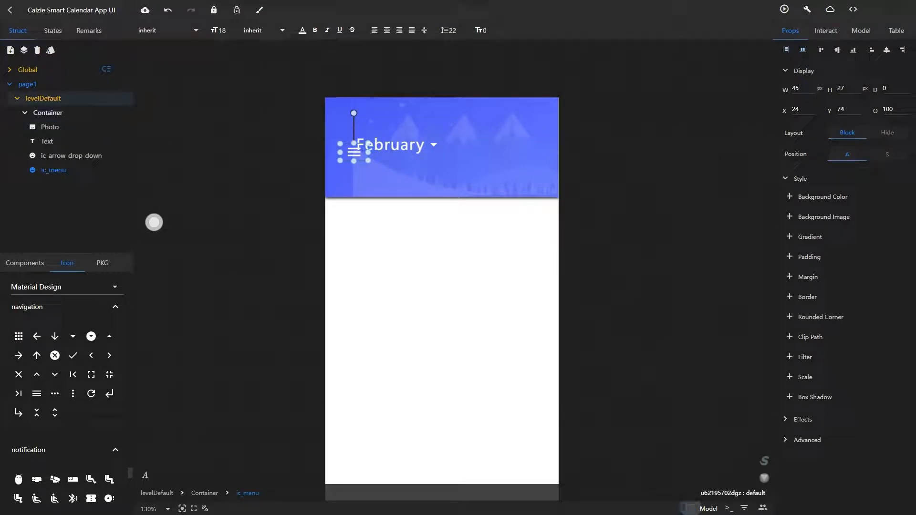
drag(341, 152, 342, 144)
click(381, 144)
click(342, 144)
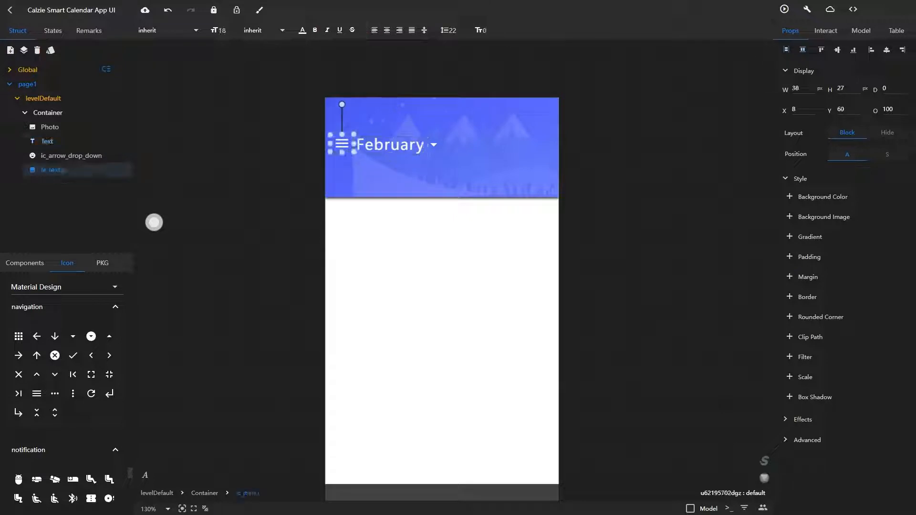
key(Down)
key(Down)
key(Down)
key(Down)
Nudge the drop-down arrow icon down to Y 64 to line up with the February title.
click(433, 144)
key(Down)
key(Down)
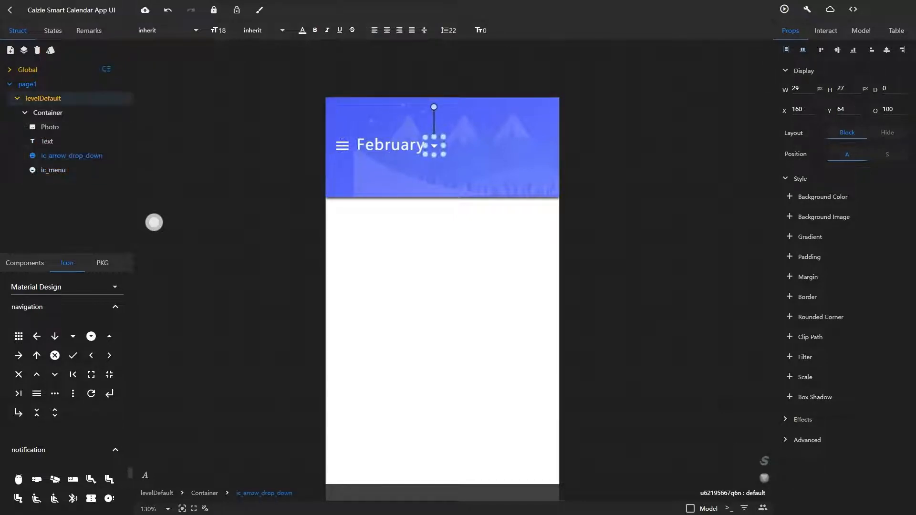
click(287, 201)
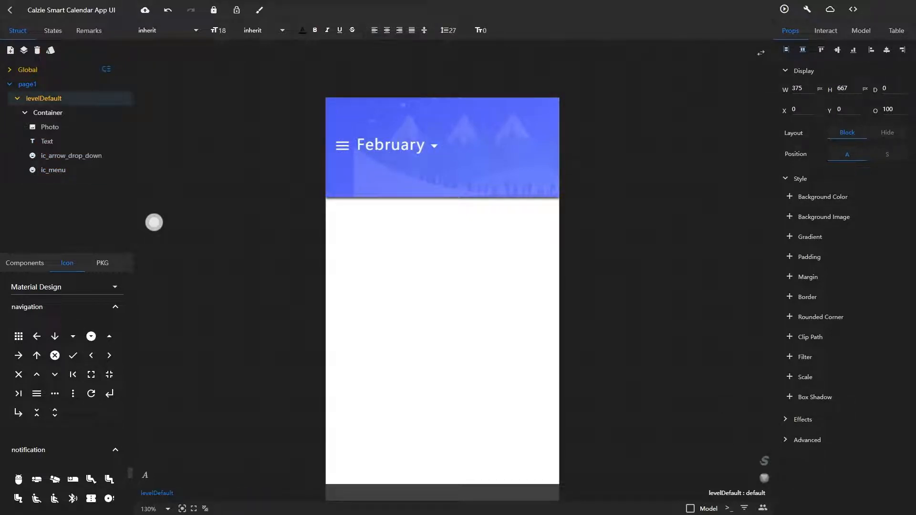
Add a Photo component at the far end of the header from the menu icon and assign it the calendar image from the assets.
click(25, 263)
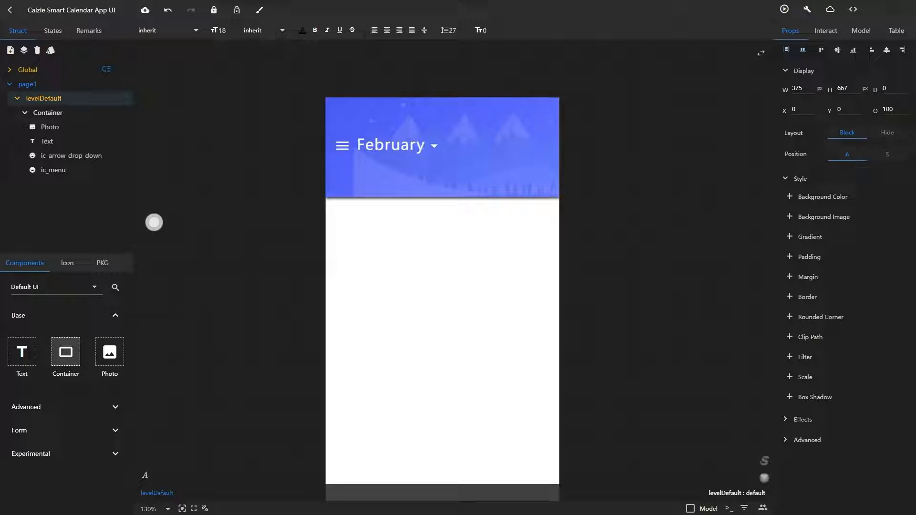
drag(110, 352, 506, 163)
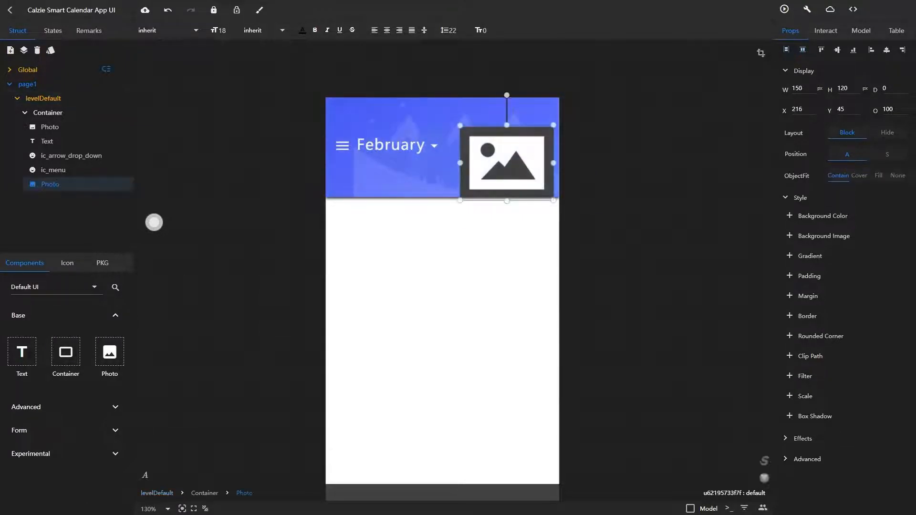
click(852, 31)
click(902, 69)
click(886, 76)
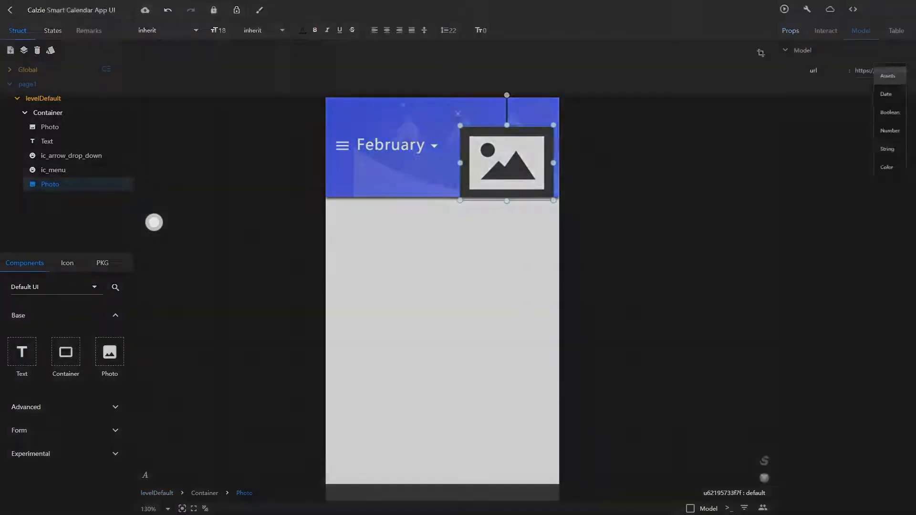
click(290, 75)
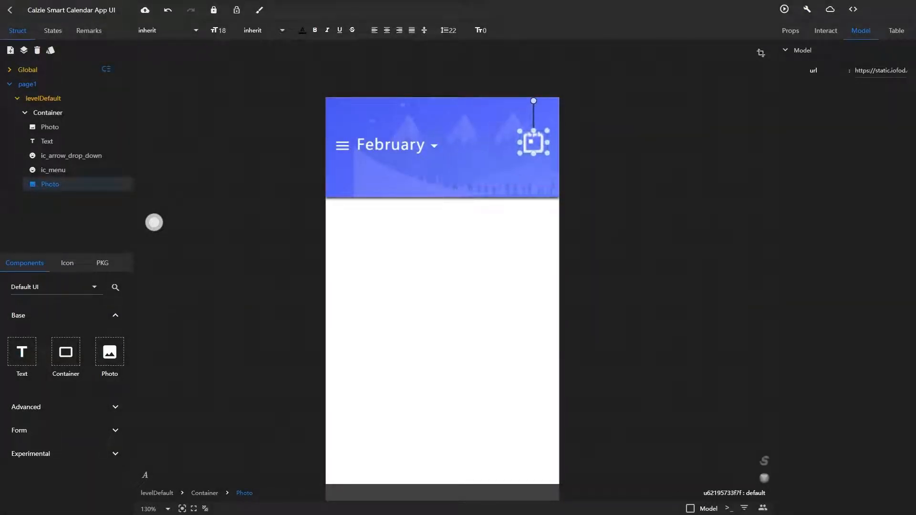
Resize the calendar photo to 38 × 27 px, matching the menu icon, and align it with the title row at X 310.
drag(536, 140, 533, 144)
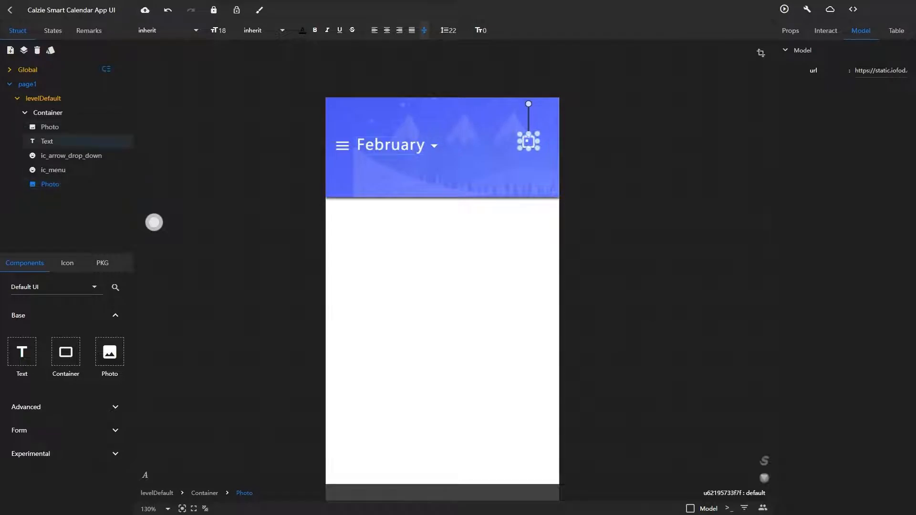
click(53, 170)
click(790, 31)
click(50, 184)
click(811, 112)
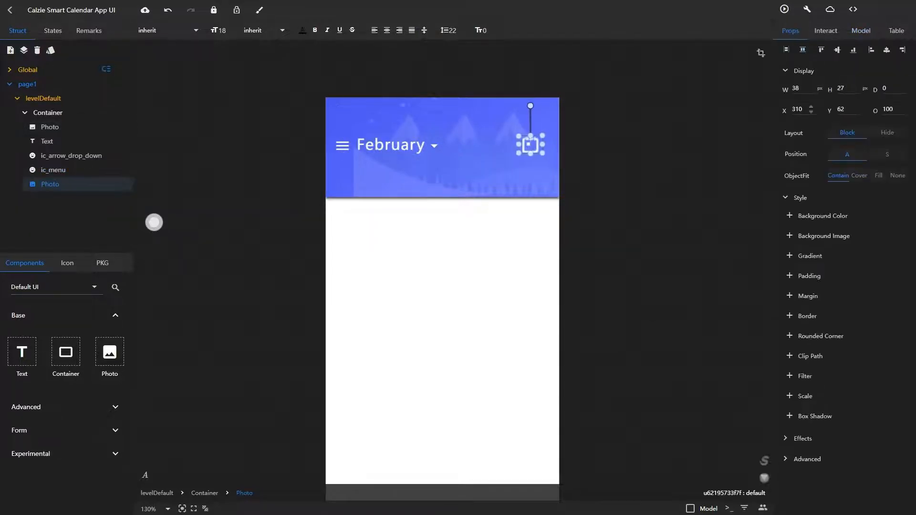
key(Down)
key(Down)
key(Up)
key(Up)
key(Up)
key(Up)
click(50, 127)
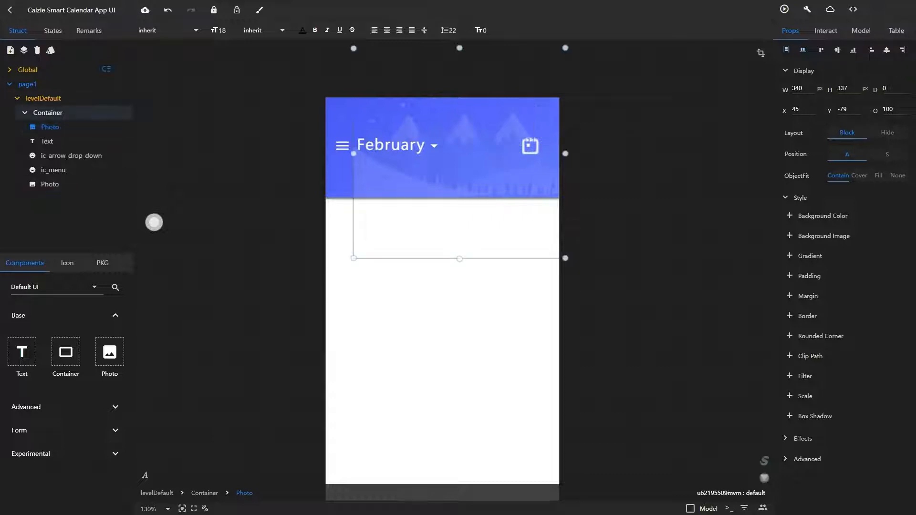
Add a container inside the header below the title row and make its background white.
click(47, 112)
drag(65, 352, 427, 180)
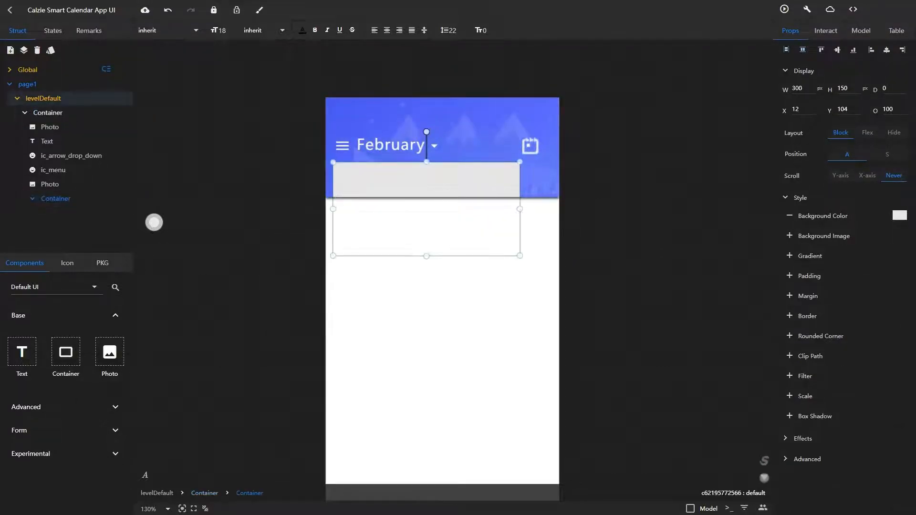
click(900, 215)
click(797, 341)
click(735, 286)
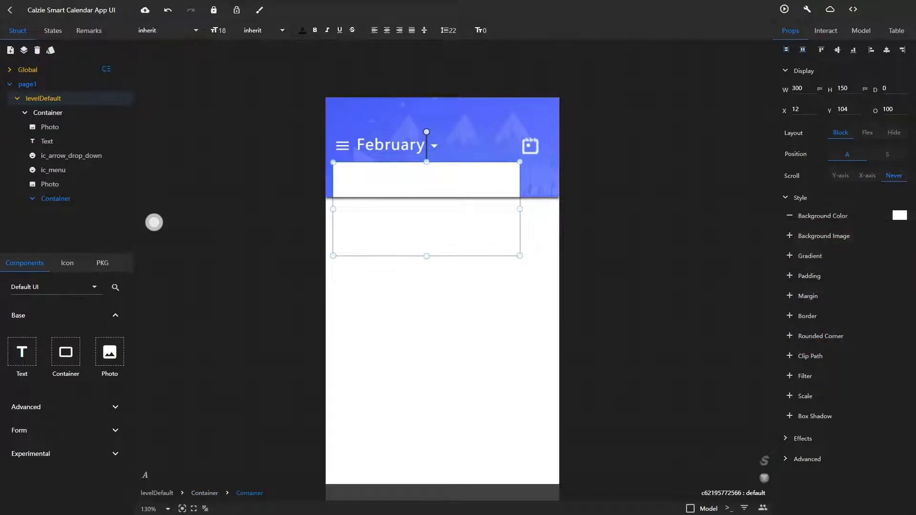
Round all four corners of the white container with a radius of 6.
click(789, 336)
double_click(820, 354)
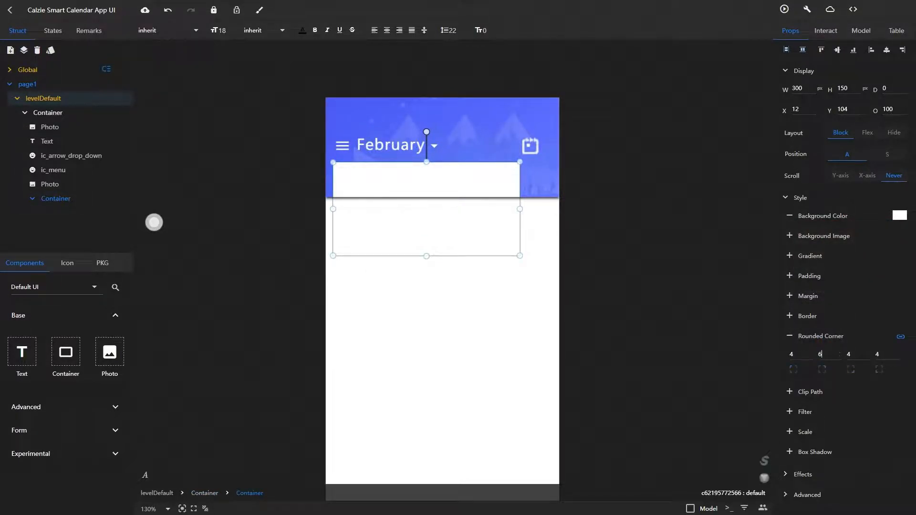
text(6)
key(Return)
Set the white container's size to 39 × 44 px and its position to X 18, Y 100.
double_click(794, 89)
text(39)
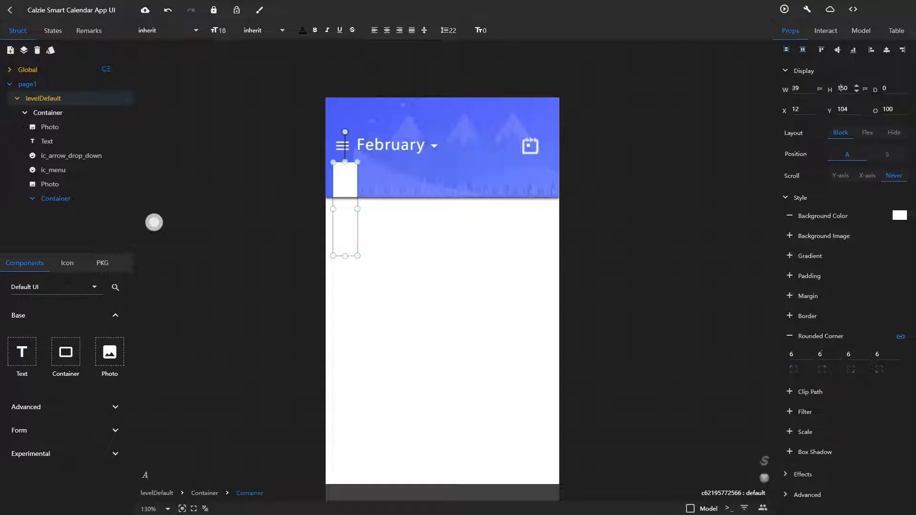
double_click(842, 88)
text(44)
double_click(795, 109)
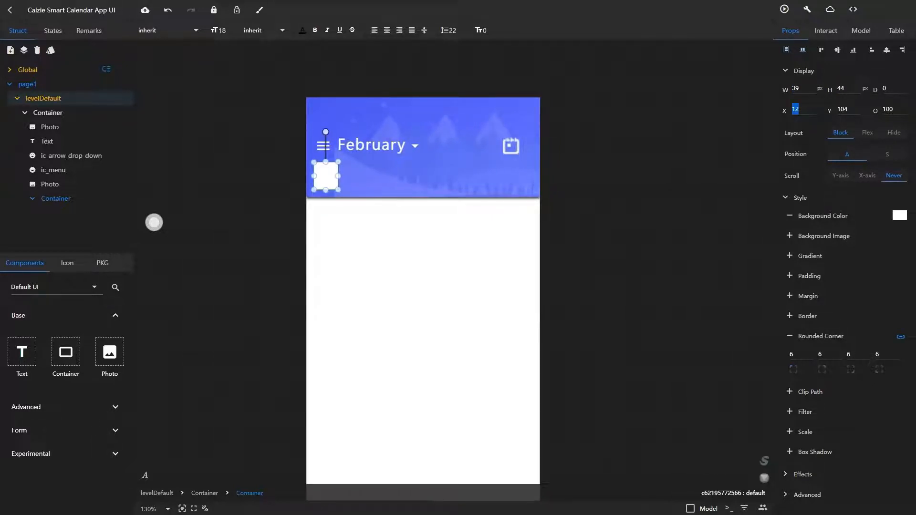
text(18)
key(Tab)
text(0)
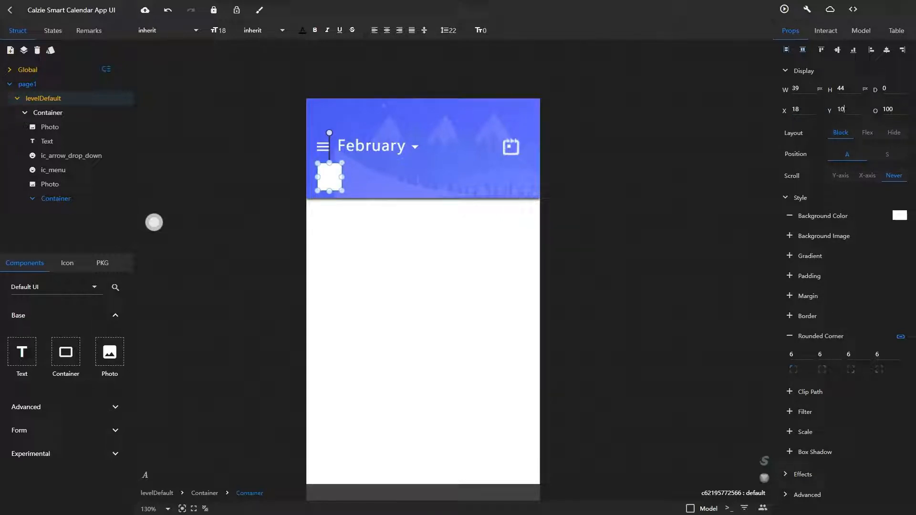
text(0)
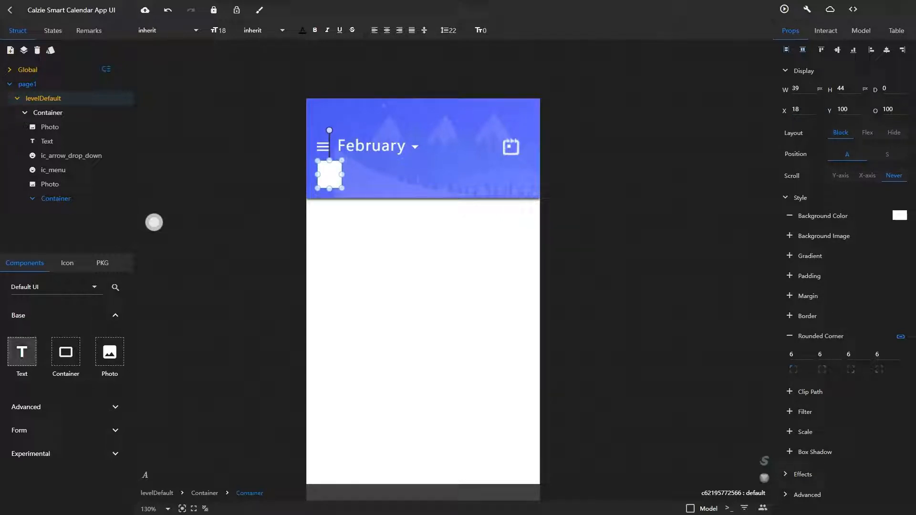
Add a Text component to the white container and set its message to Mon.
drag(22, 352, 329, 174)
click(55, 213)
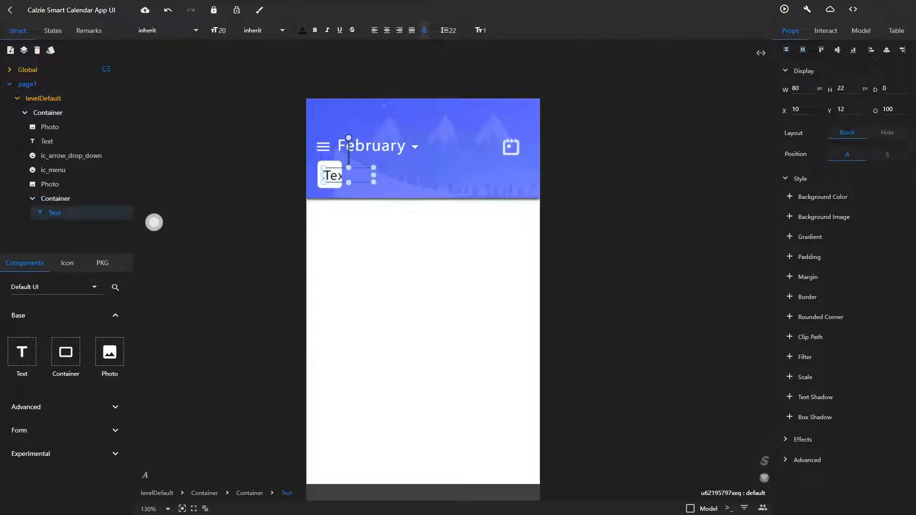
click(860, 31)
double_click(880, 70)
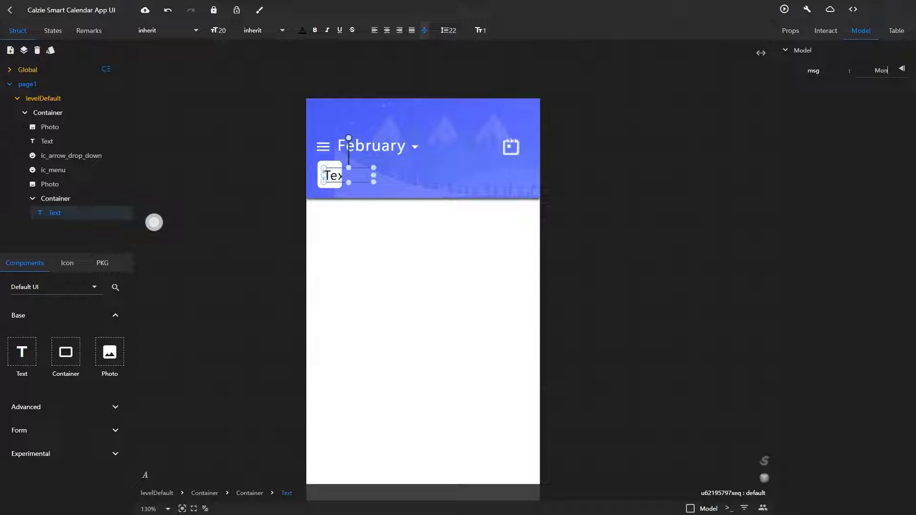
Set the Mon text to font size 10, centre-align it and shrink its box to about 27 px wide near the container's top.
click(790, 30)
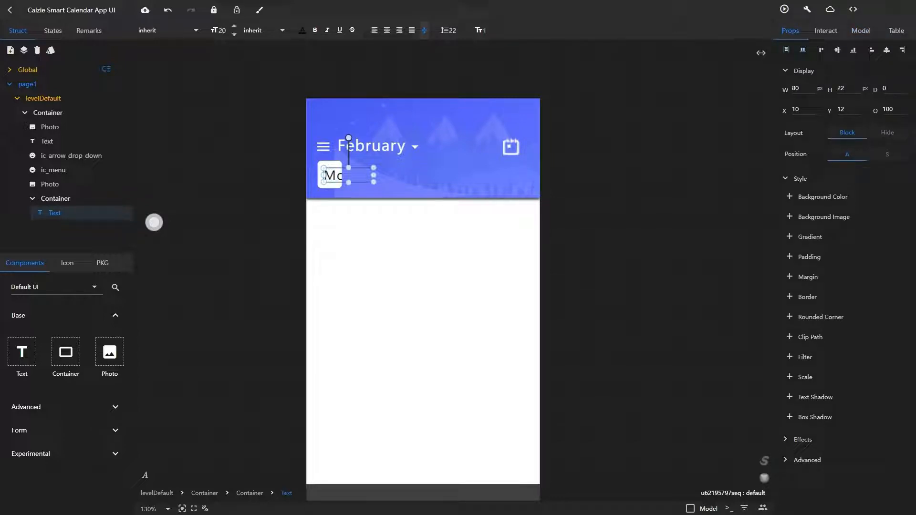
text(10)
click(386, 30)
drag(374, 175, 330, 169)
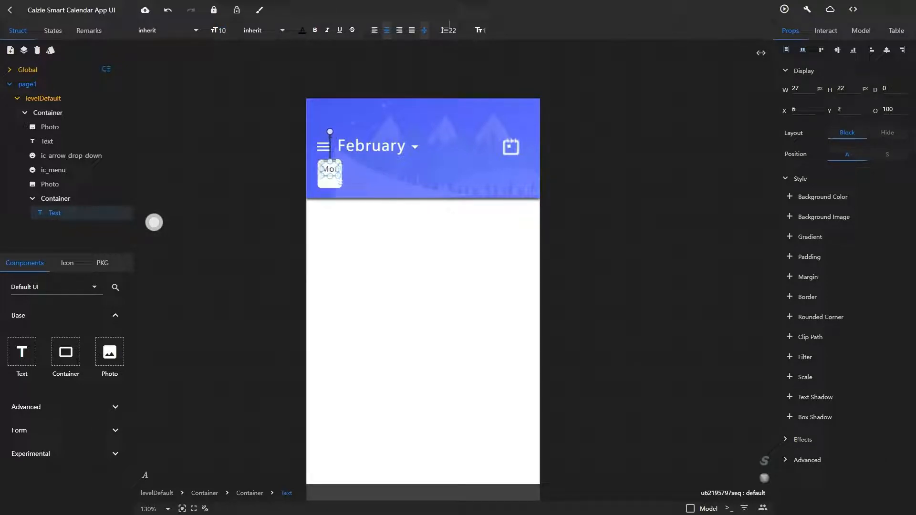
Colour the Mon text with the blue colour swatch.
click(302, 30)
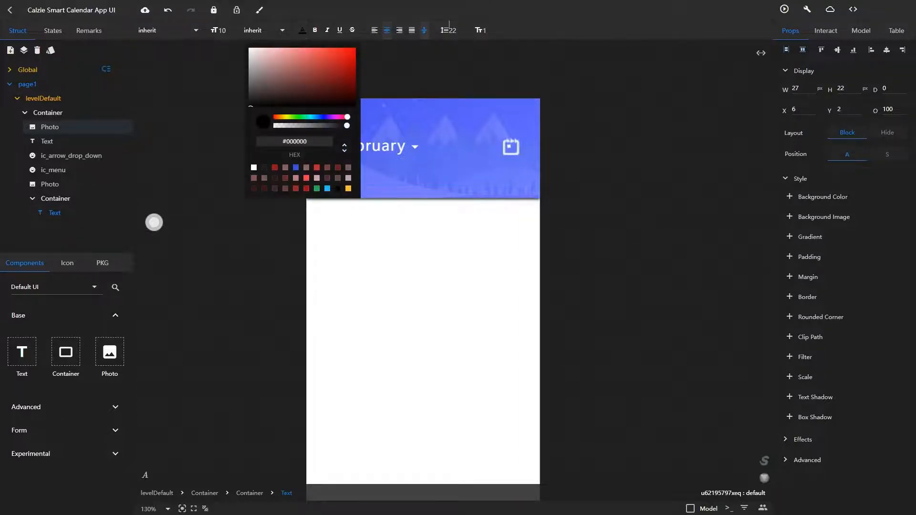
click(295, 167)
click(313, 217)
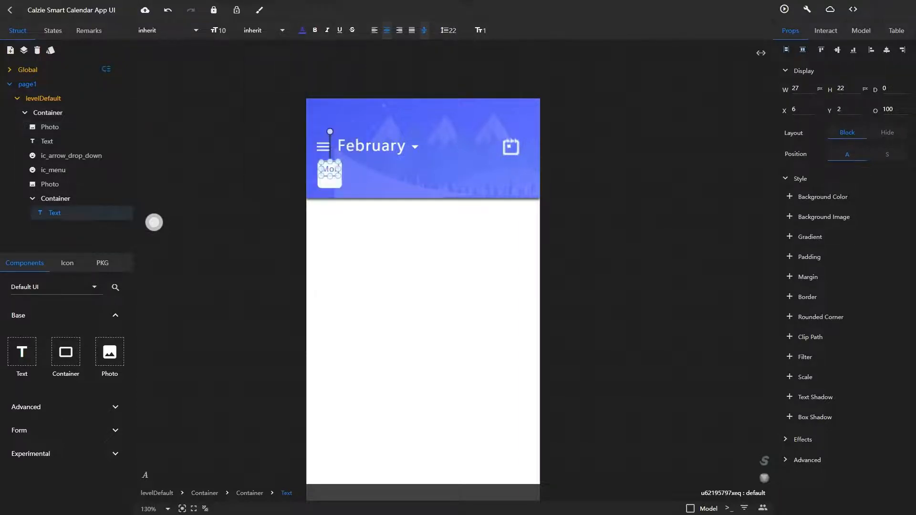
click(351, 181)
click(312, 182)
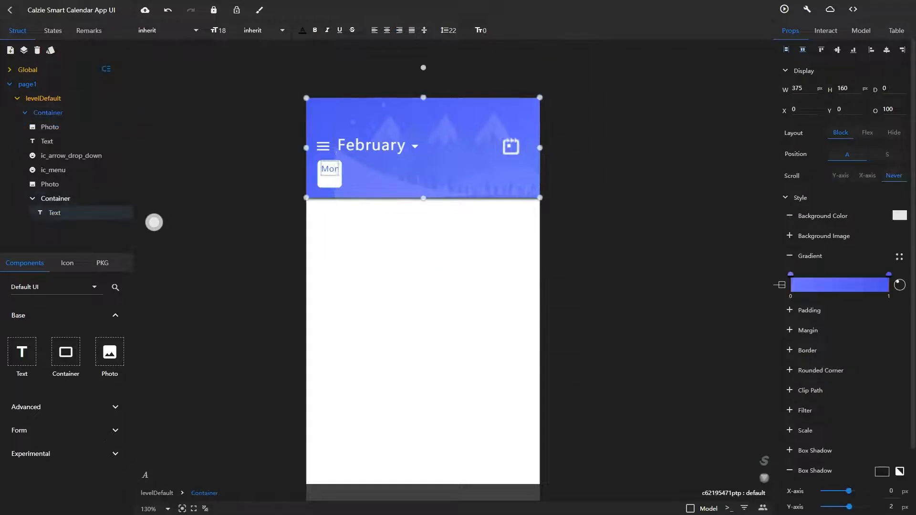
Align the Mon text to the top edge of its white container.
click(329, 169)
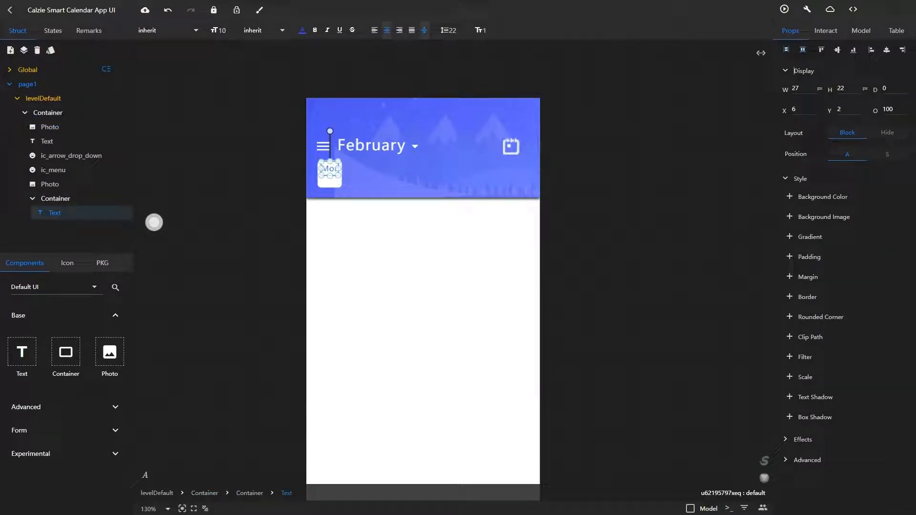
key(Up)
key(Up)
double_click(821, 50)
click(353, 176)
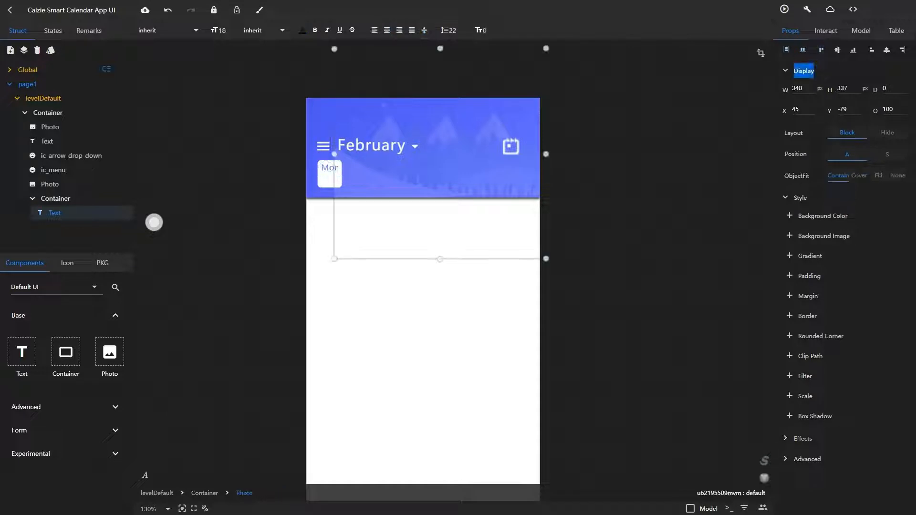
Widen the Mon text box to about 38 px and centre it horizontally in the white container.
click(62, 213)
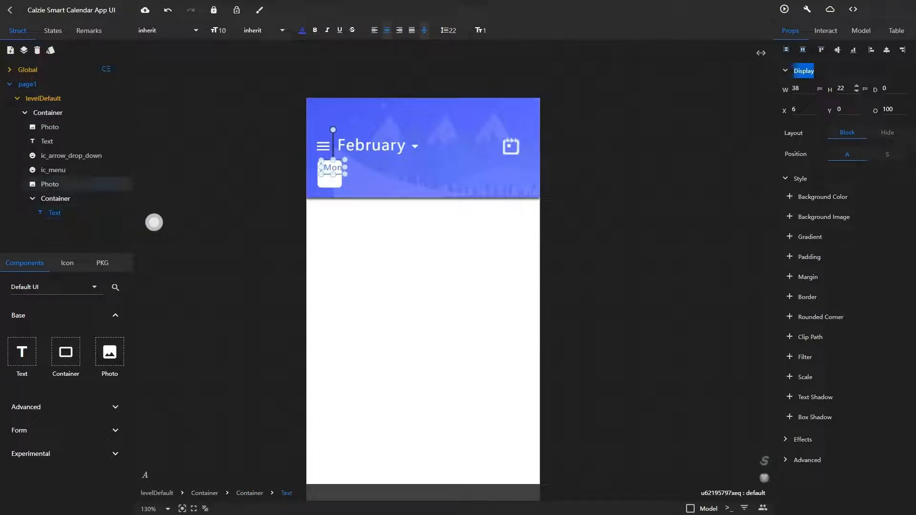
click(886, 50)
click(49, 127)
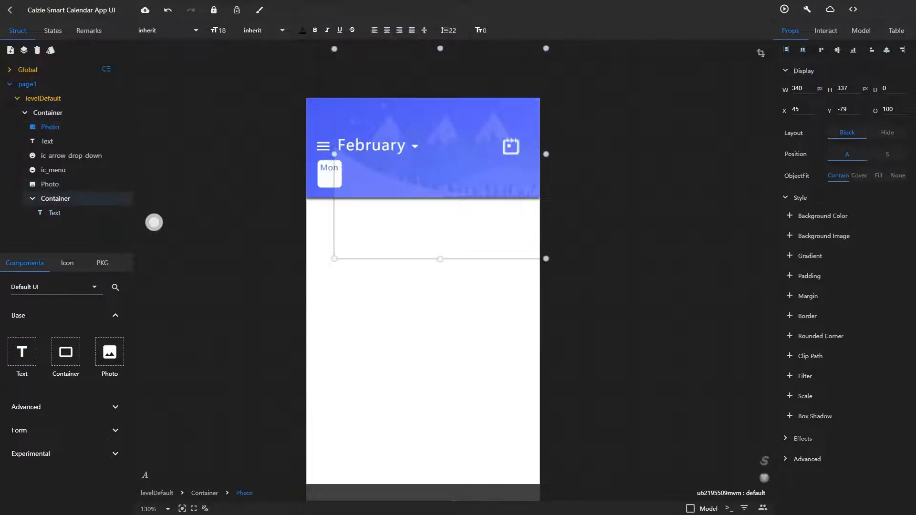
Add a second Text component to the white container below Mon and set its message to 01.
click(55, 198)
drag(22, 352, 329, 184)
click(857, 30)
double_click(880, 71)
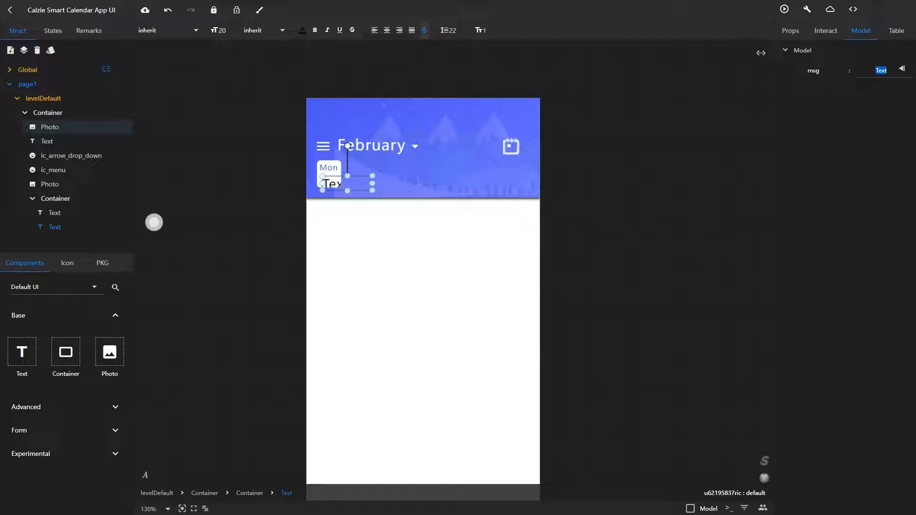
text(01)
Format the 01 text with font size 18, centred alignment and the blue colour #304EEC.
double_click(222, 30)
text(18)
click(387, 30)
click(302, 30)
click(254, 168)
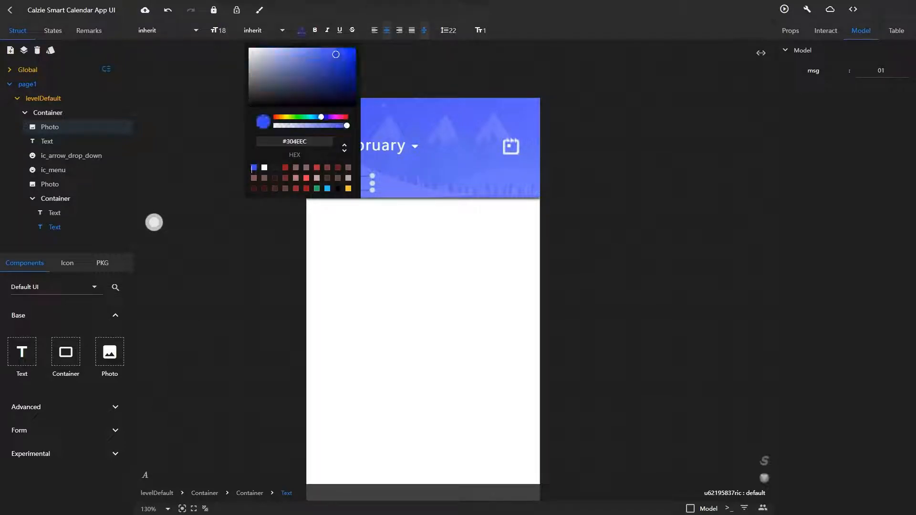
click(220, 173)
Narrow the 01 text box to about 34 px and align it to the white container's horizontal centre and bottom edge.
drag(372, 183, 344, 183)
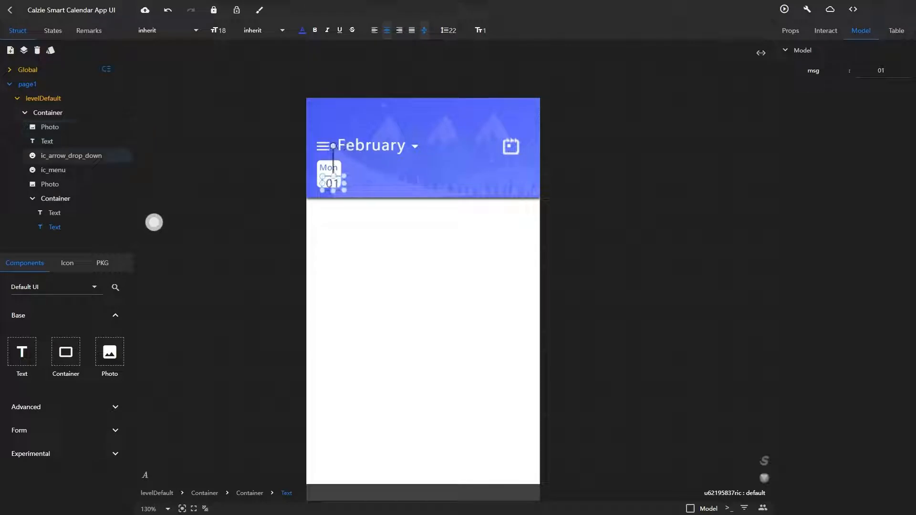
click(826, 31)
click(790, 30)
click(886, 50)
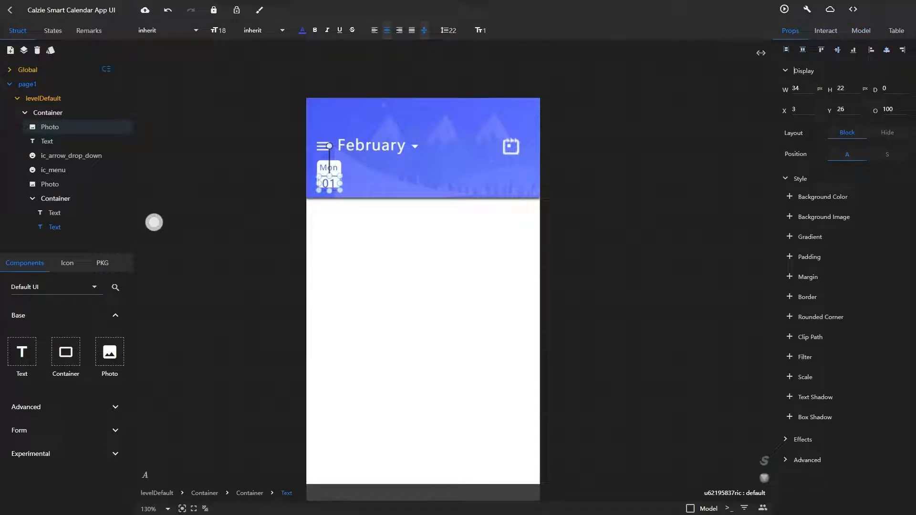
click(854, 49)
click(345, 179)
click(313, 178)
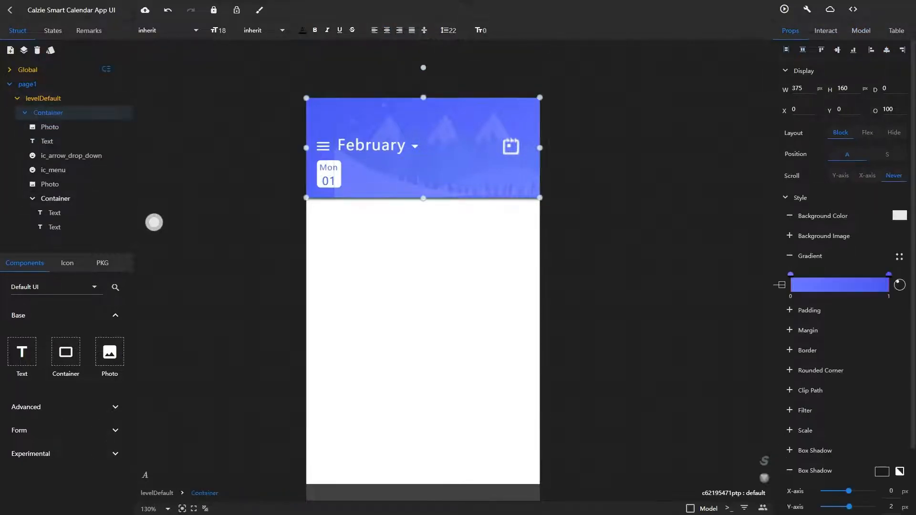
Add a Container to the header beside the Mon card and size it to 282 px wide and 44 px high.
click(154, 223)
drag(65, 352, 355, 154)
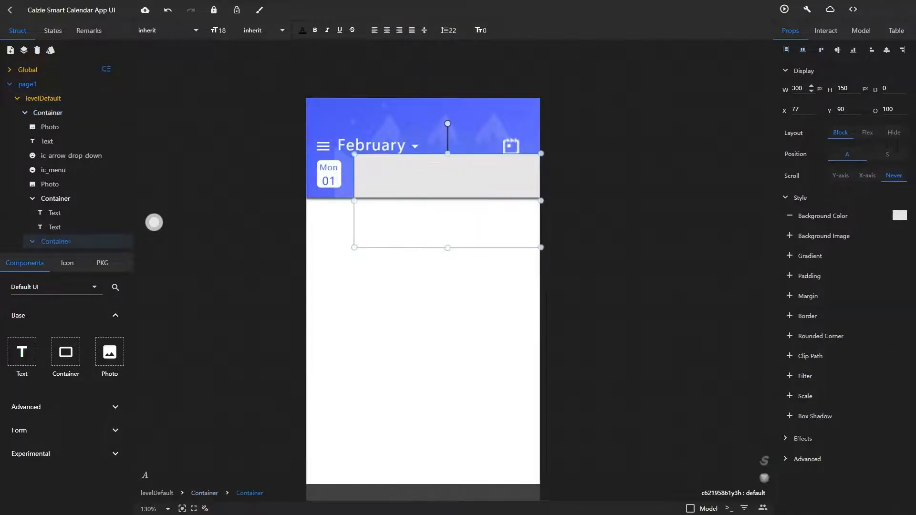
double_click(797, 89)
text(282)
key(Return)
double_click(843, 88)
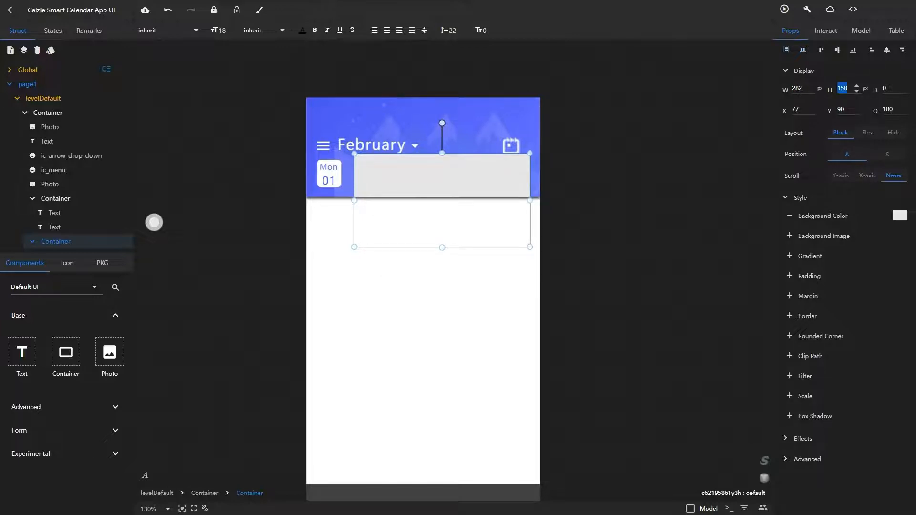
text(65)
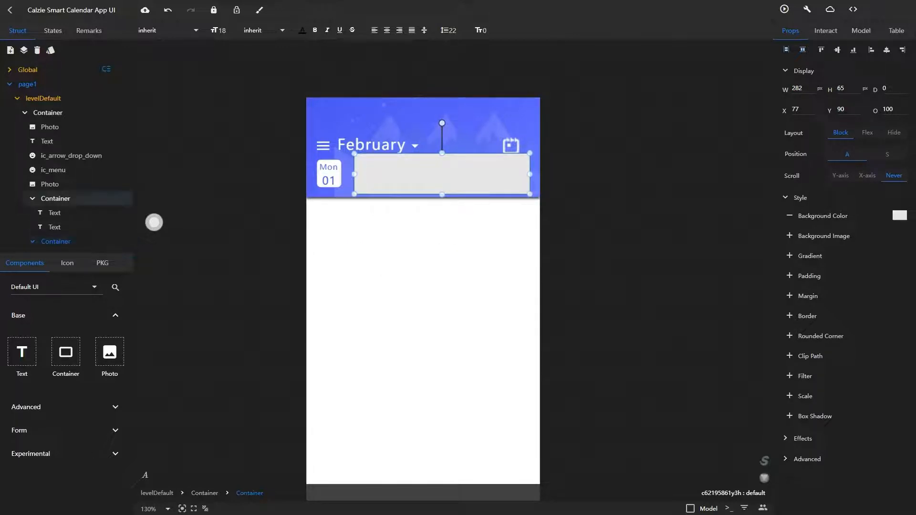
double_click(840, 88)
text(44)
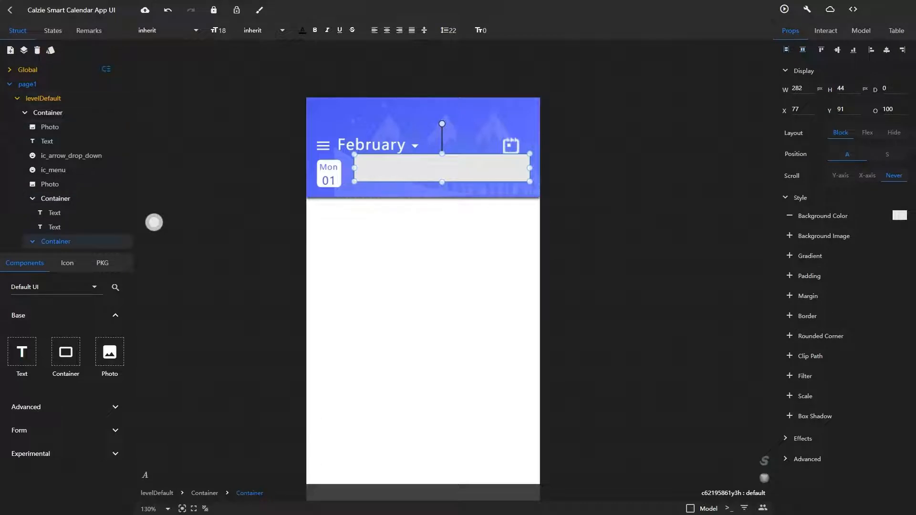
Position the new container beside the Mon card at X about 74 and Y 100.
click(337, 176)
click(441, 168)
double_click(842, 109)
text(100)
drag(441, 172, 439, 173)
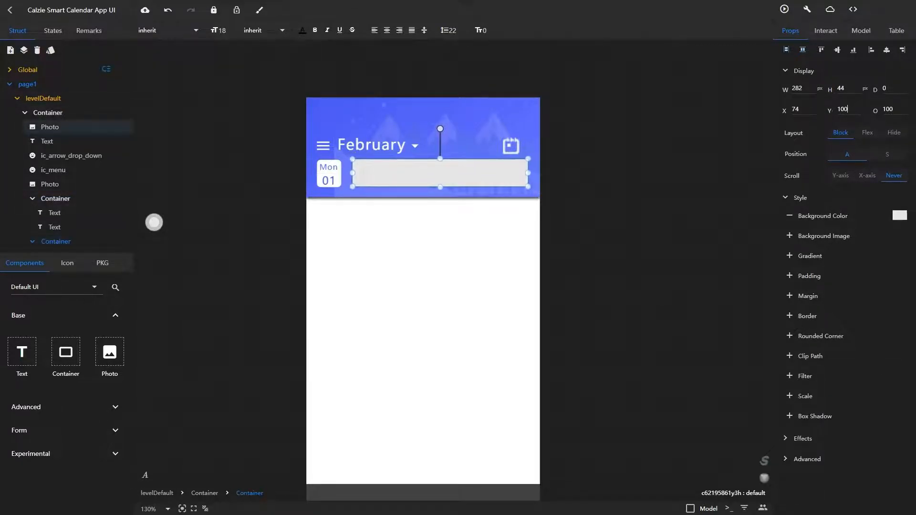
Widen the container past the page's right edge to about 314 px and remove its background colour.
drag(531, 174, 565, 167)
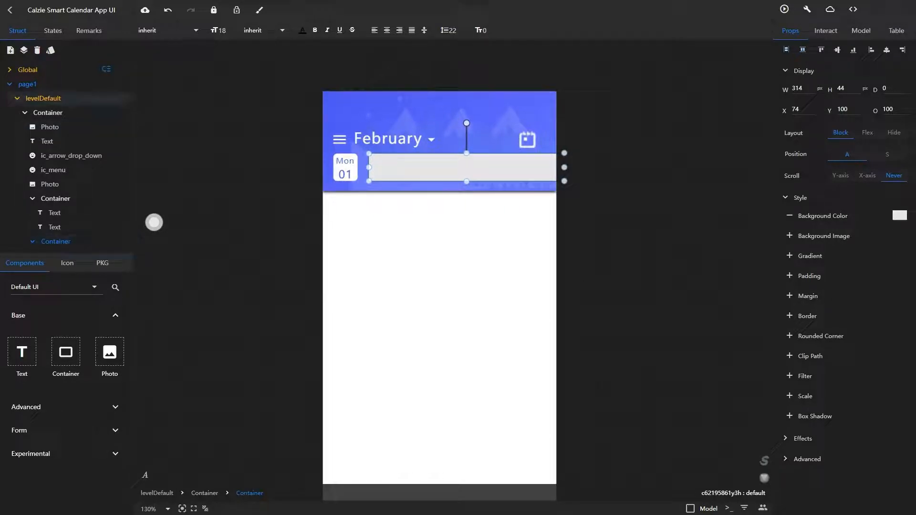
click(790, 216)
drag(620, 248, 574, 287)
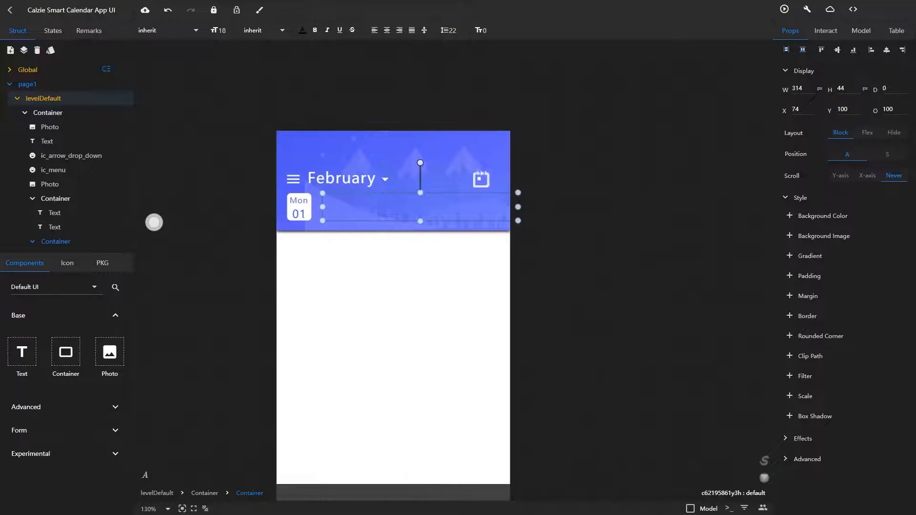
Nest another Container inside the transparent row container and give it the blue background colour #304EEC.
drag(66, 351, 335, 206)
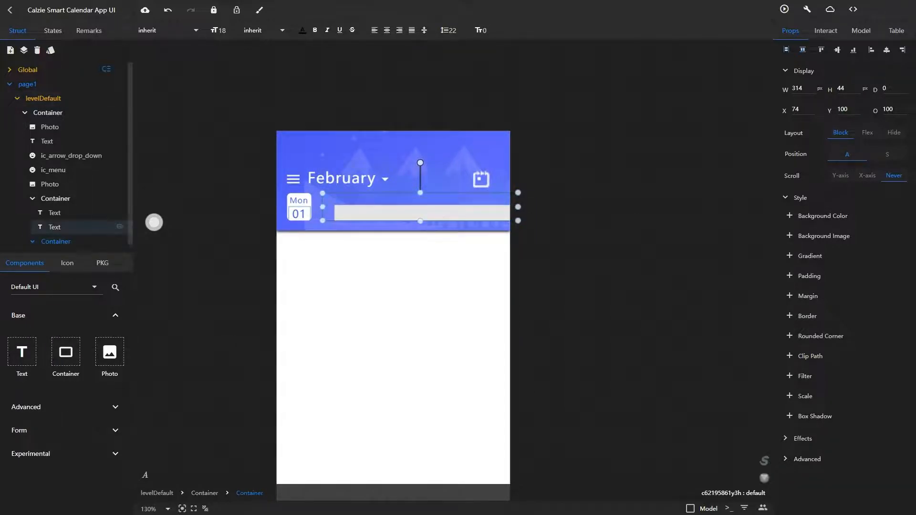
click(63, 246)
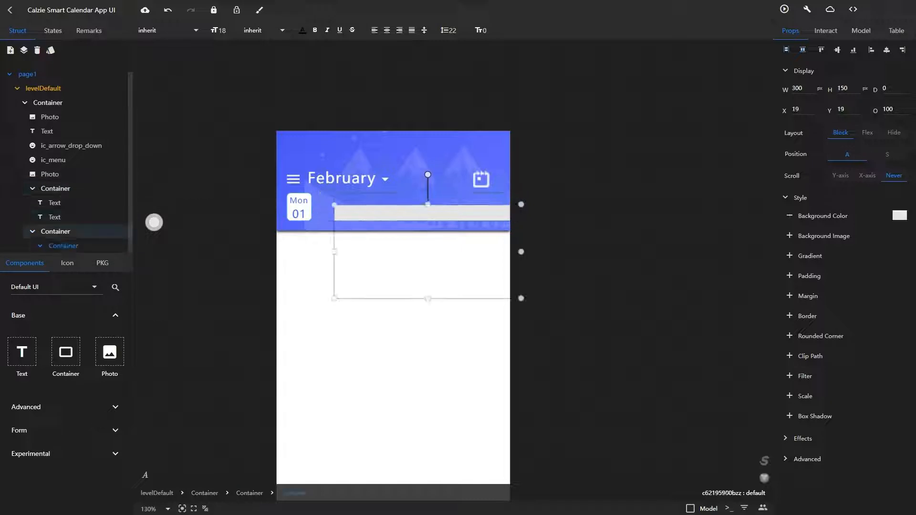
click(899, 215)
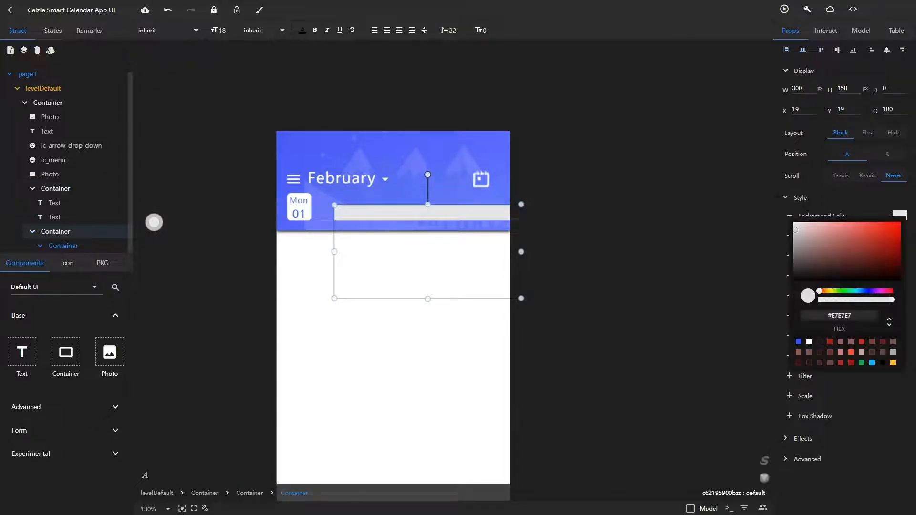
click(799, 342)
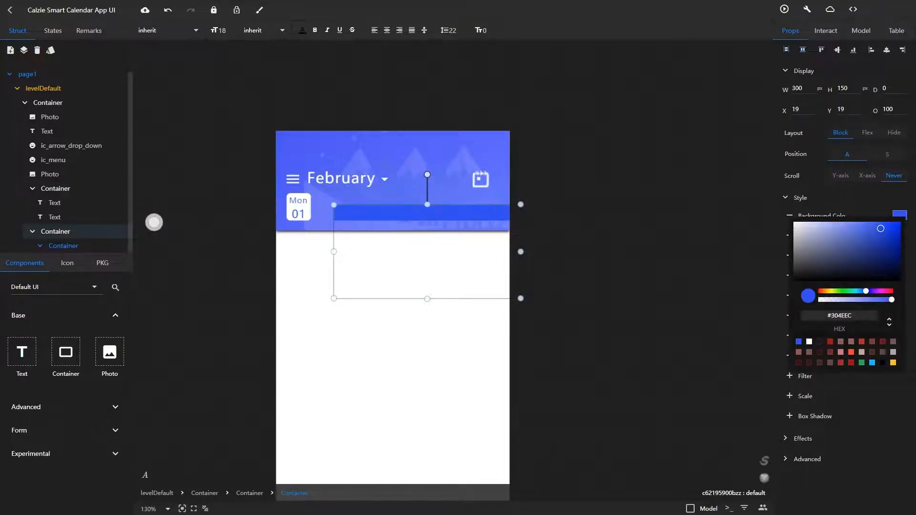
drag(706, 267, 683, 275)
Size the blue container to 39 by 44 px and place it at X 0, Y 0 within the row container.
double_click(797, 89)
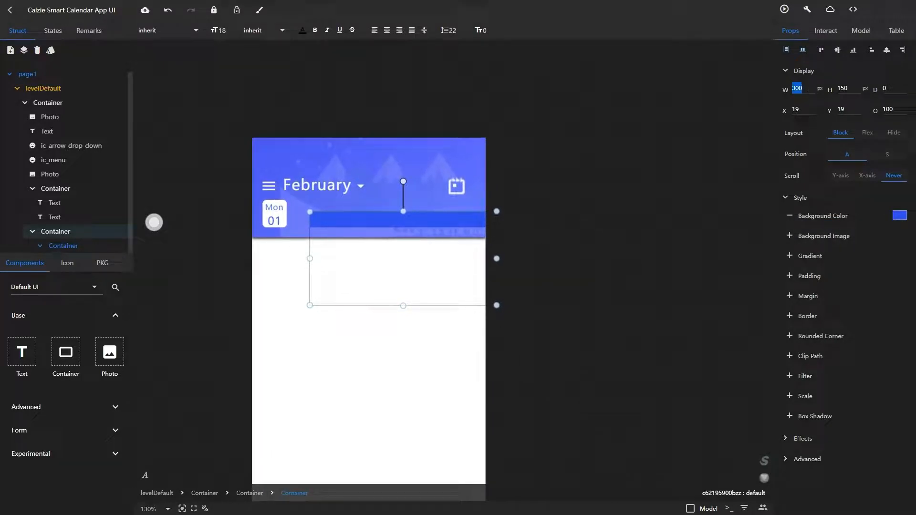
text(39)
key(Tab)
text(44)
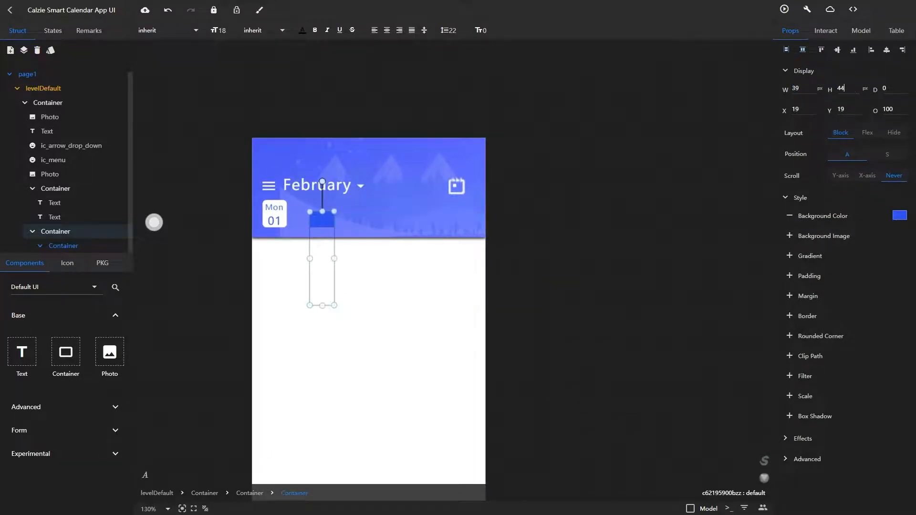
key(Tab)
text(0)
key(Tab)
text(9)
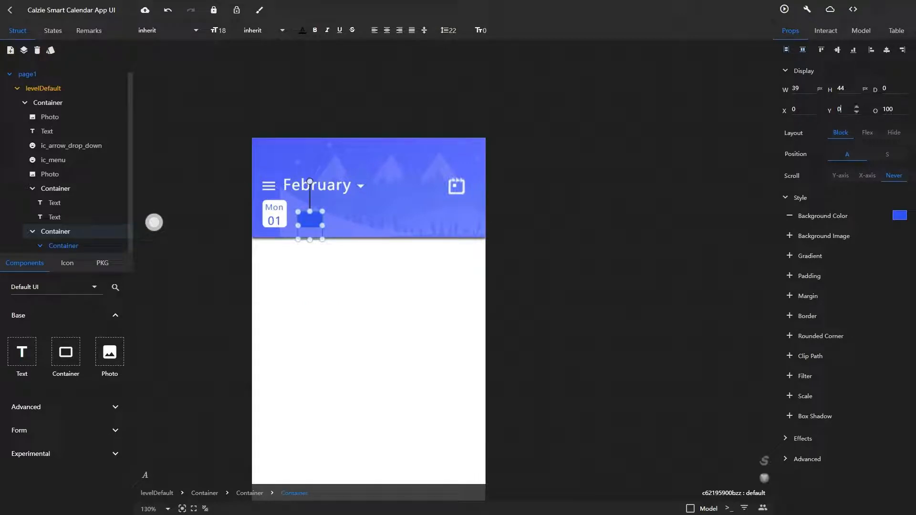
key(Return)
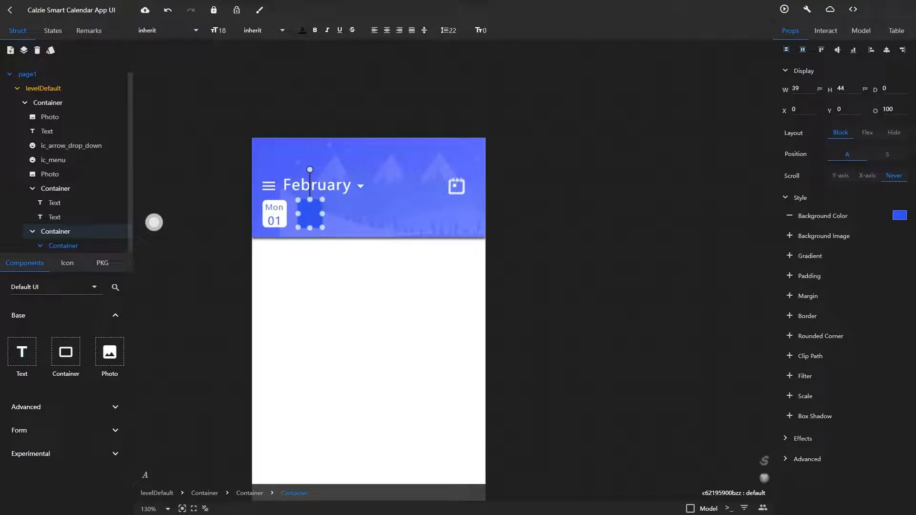
Round all corners of the blue date card with a radius of 6.
click(789, 336)
double_click(791, 354)
text(6)
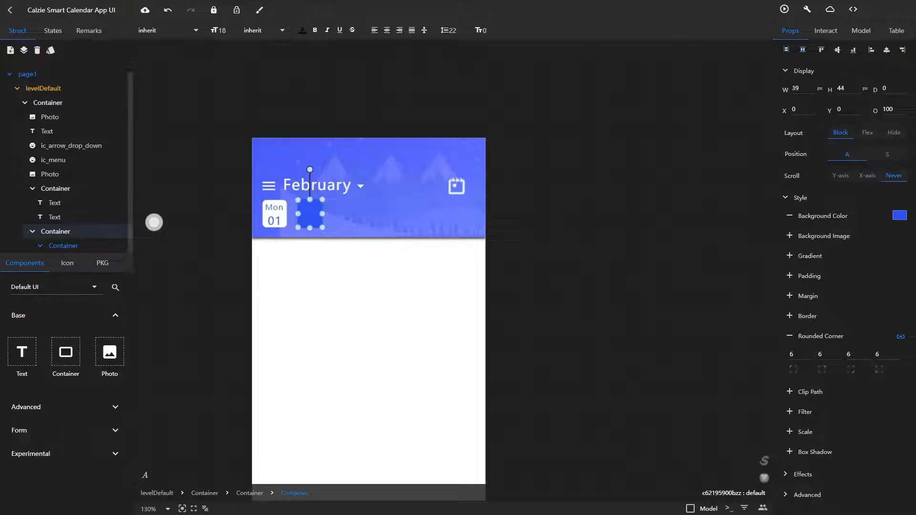
drag(310, 214, 305, 220)
Add a Text component to the blue card with font size 10 and the message Tue.
drag(22, 352, 308, 217)
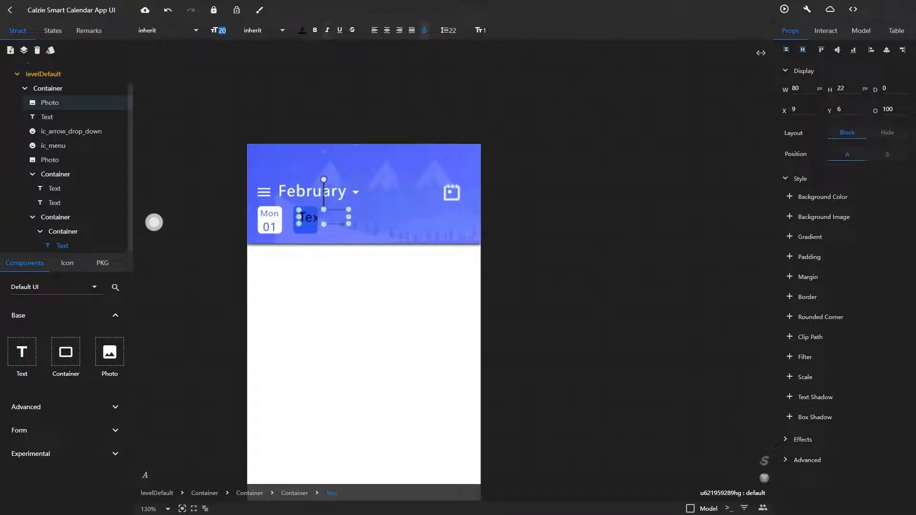
text(1)
click(861, 31)
drag(875, 71, 900, 70)
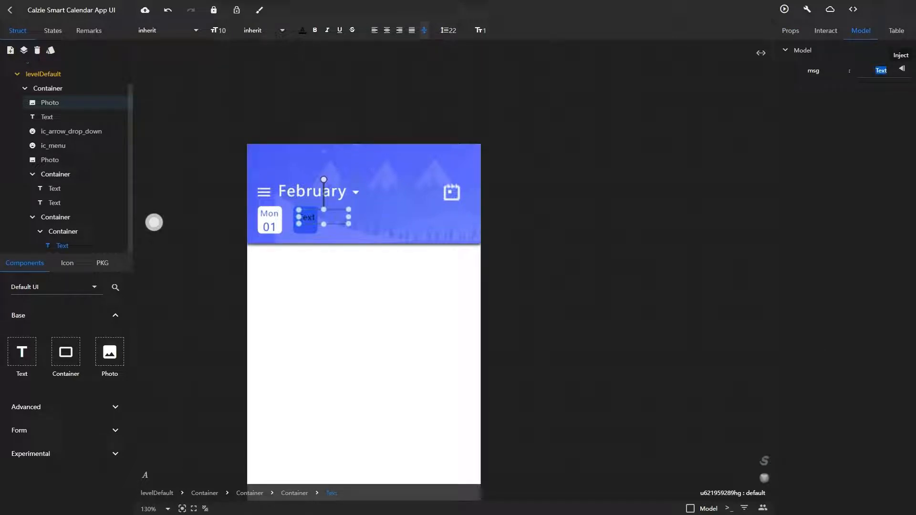
text(Tue)
click(902, 68)
Narrow the Tue text box to about 27 px, centre its text and align it to the card's horizontal centre and top edge.
click(788, 30)
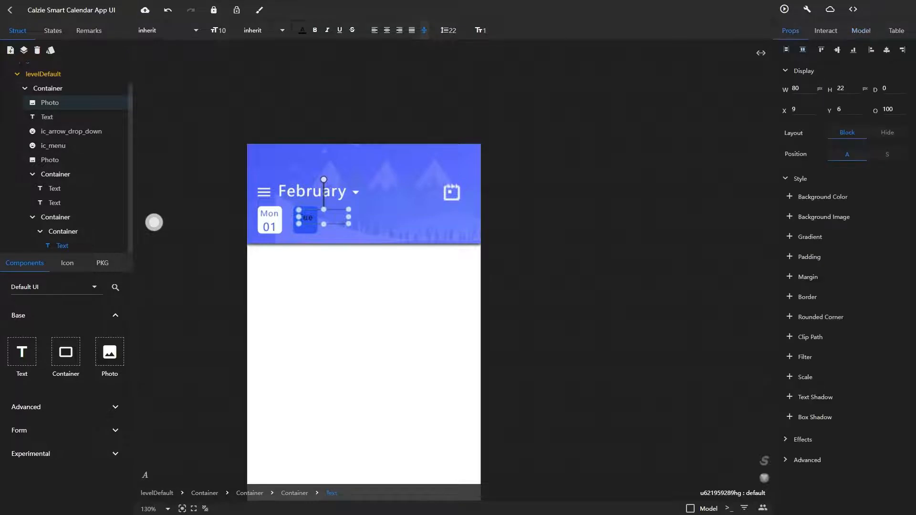
drag(324, 217, 316, 217)
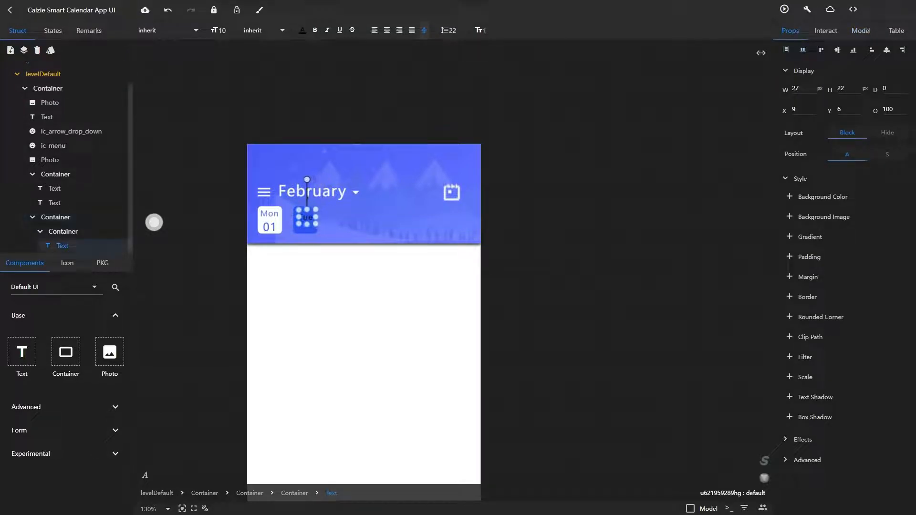
click(387, 30)
click(859, 31)
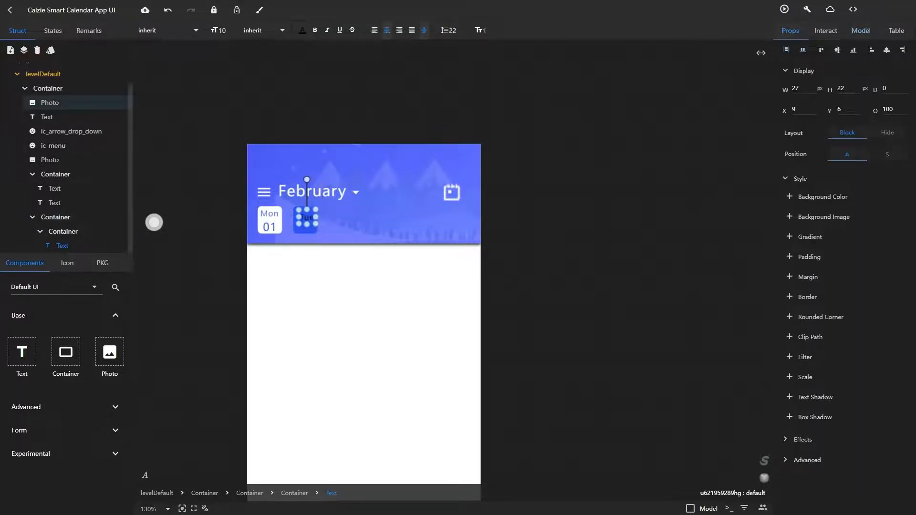
click(887, 49)
click(821, 49)
Set the Tue text colour to white, #FFFFFF.
click(56, 217)
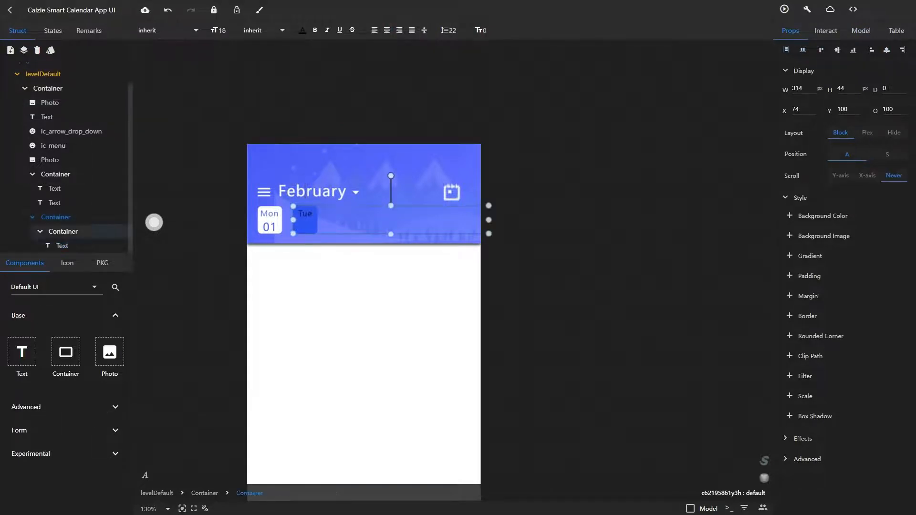
click(62, 246)
click(302, 30)
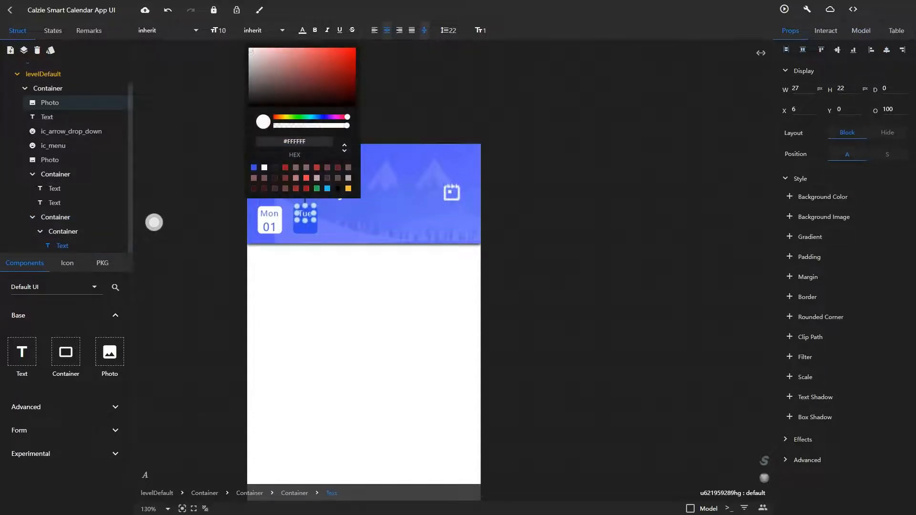
click(257, 188)
click(337, 222)
click(305, 214)
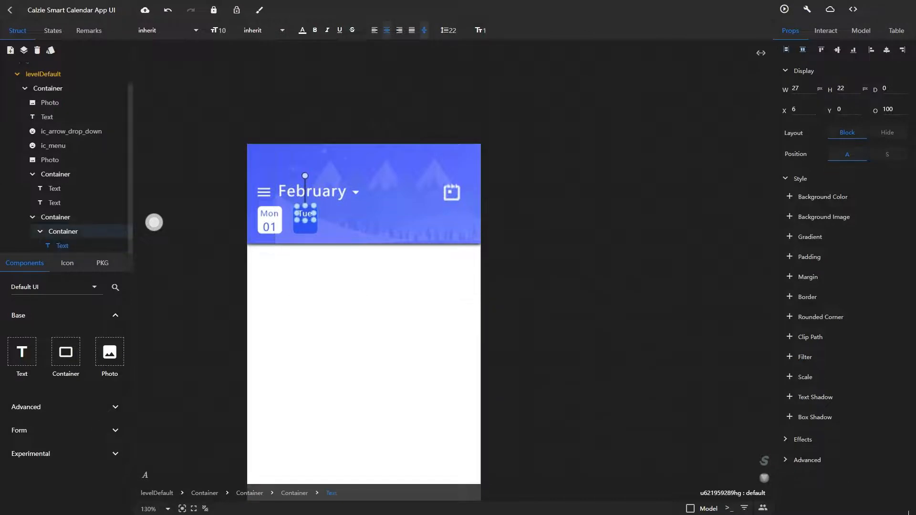
Add a second Text component to the blue card below Tue and set its message to 02.
click(305, 227)
drag(22, 352, 305, 227)
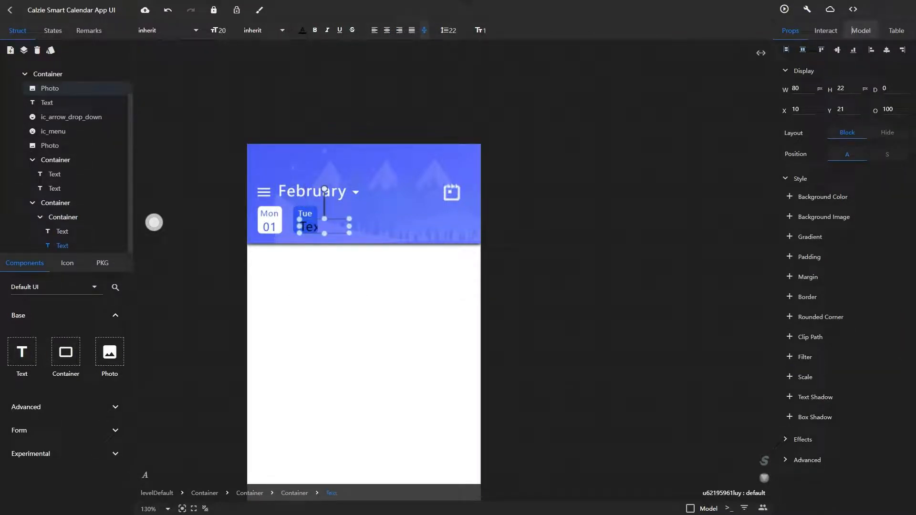
click(861, 31)
double_click(882, 70)
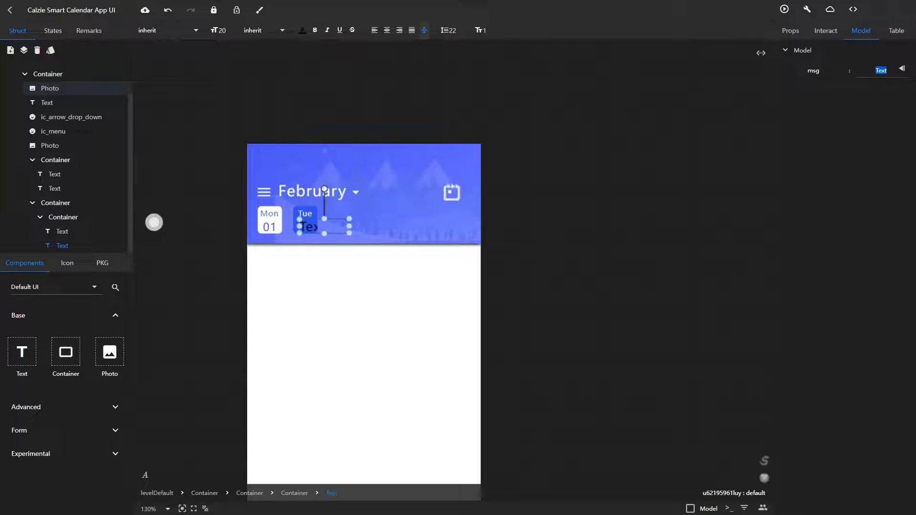
text(02)
key(Return)
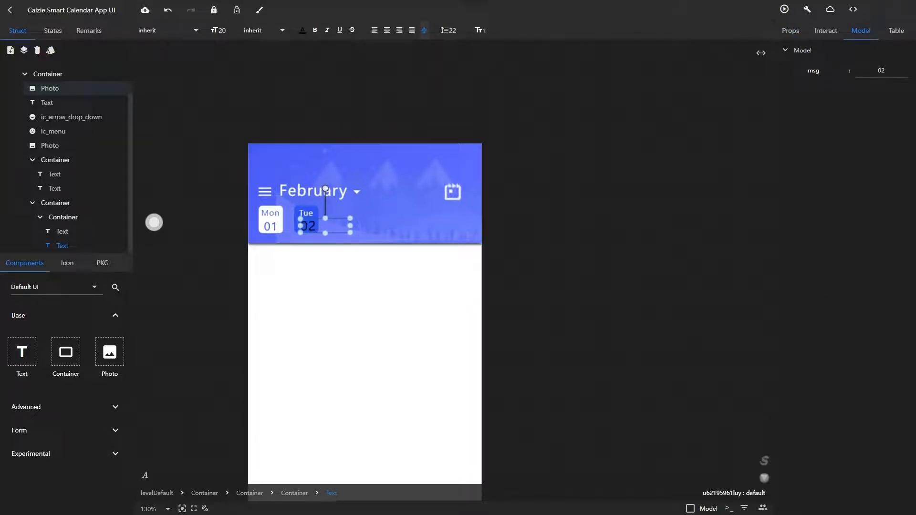
Format the 02 text in white with font size 18.
click(303, 30)
click(254, 168)
click(225, 31)
Narrow the 02 text box to about 24 px, centre its text and centre the box horizontally in the blue card.
drag(351, 226, 316, 226)
click(387, 31)
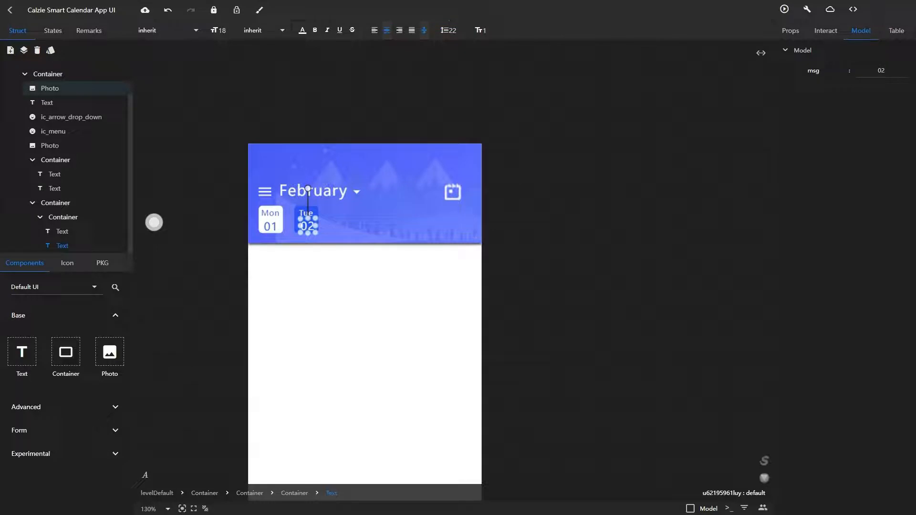
click(790, 31)
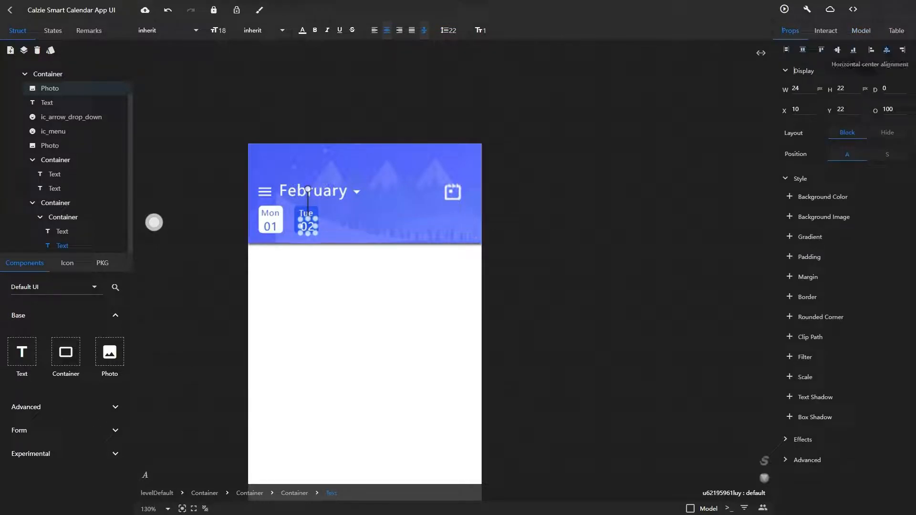
click(886, 50)
click(334, 221)
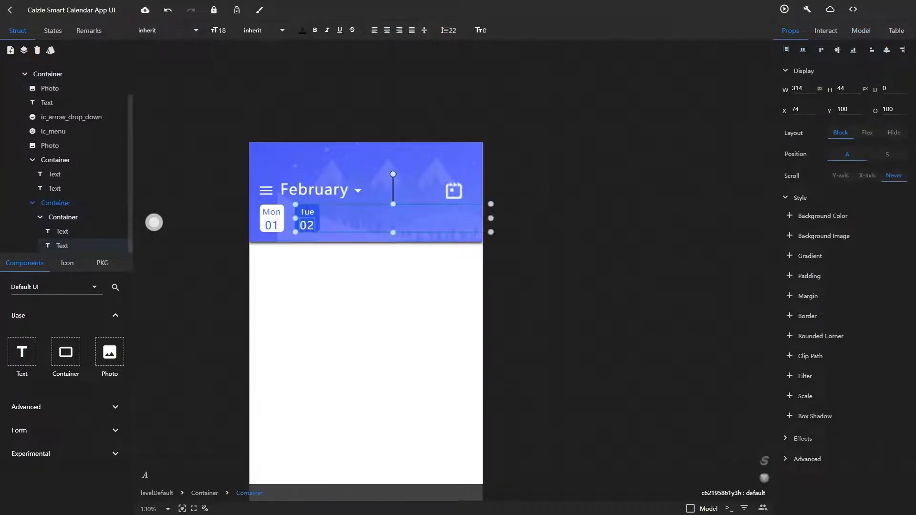
Show the data model of the blue date card container and add one normal value to it.
click(307, 225)
click(62, 231)
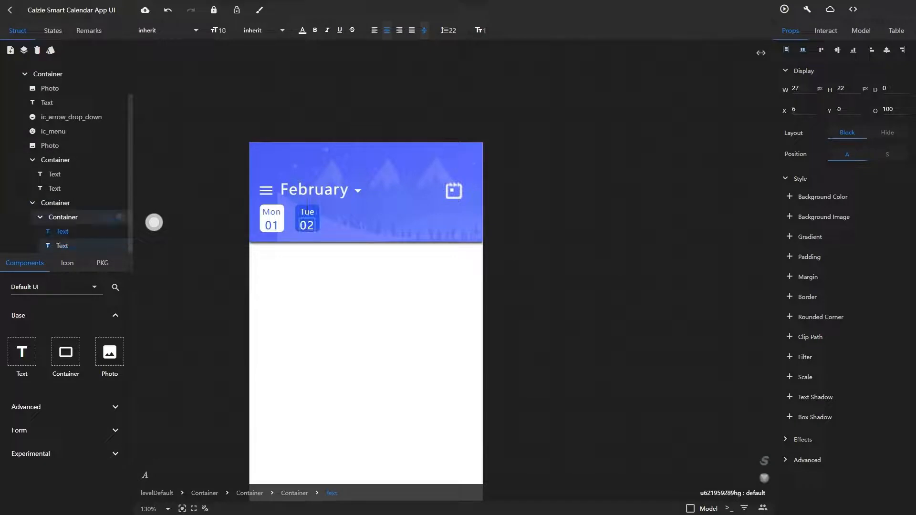
click(40, 217)
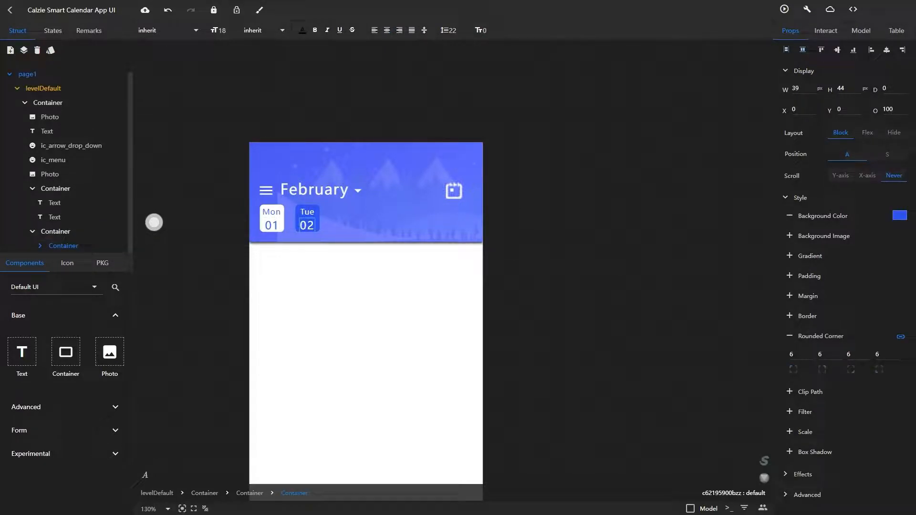
click(690, 508)
click(623, 205)
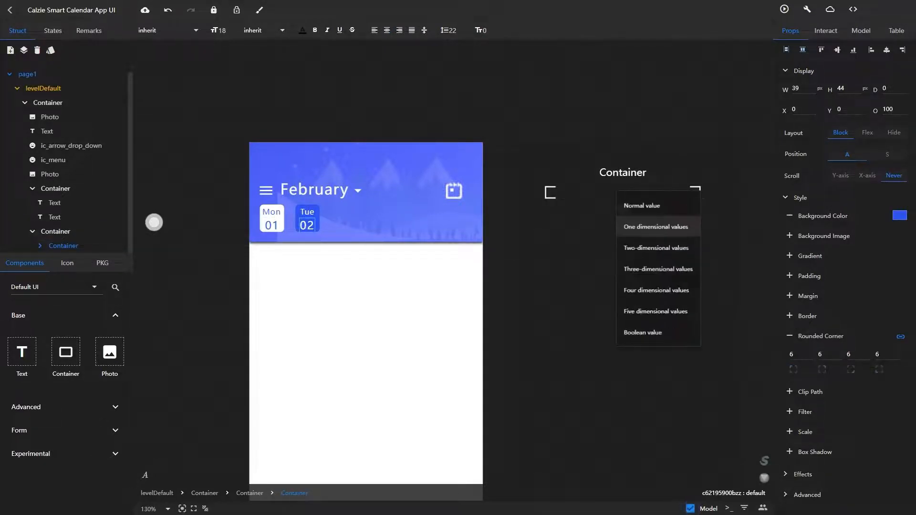
click(642, 205)
click(643, 205)
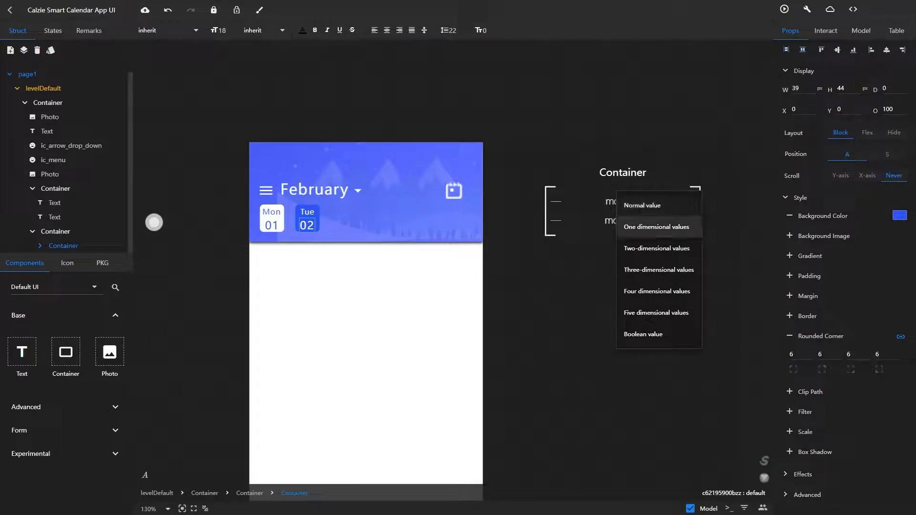
click(168, 9)
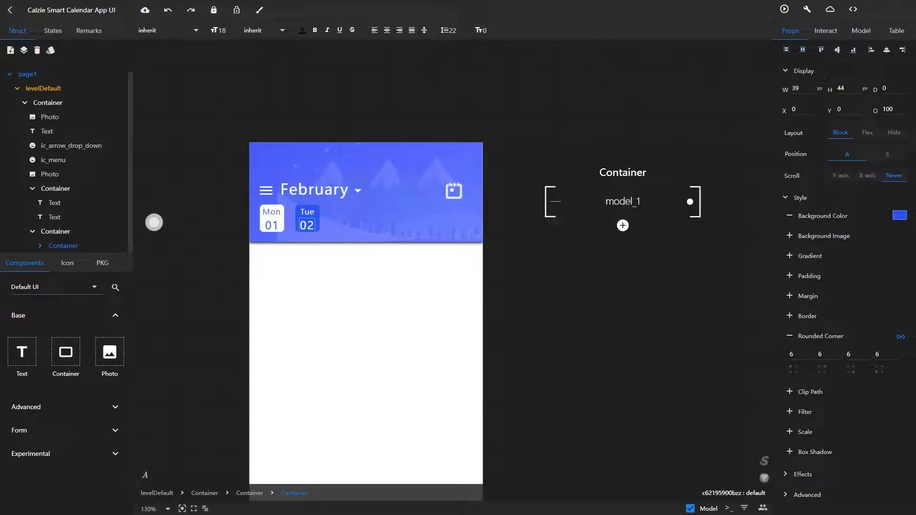
Rename the blue date card container's model value to copy and set its value to 7.
click(852, 30)
double_click(813, 70)
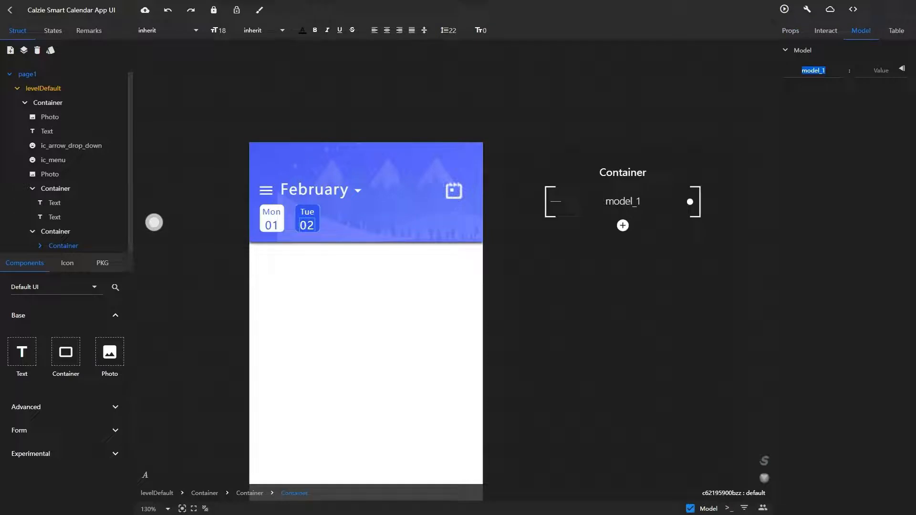
text(copuy)
key(BackSpace)
key(BackSpace)
text(y)
key(Tab)
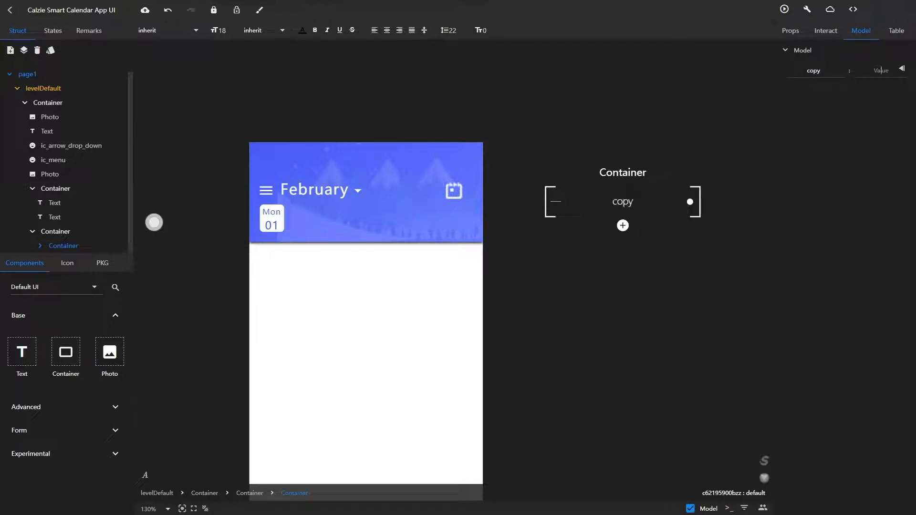
text(7)
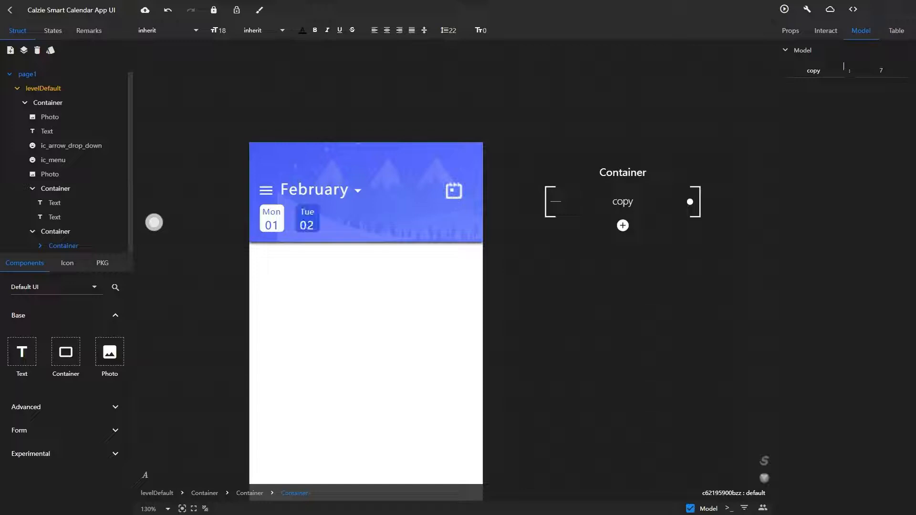
Set the blue date card container's position to S and its parent row container's layout to Flex.
click(790, 30)
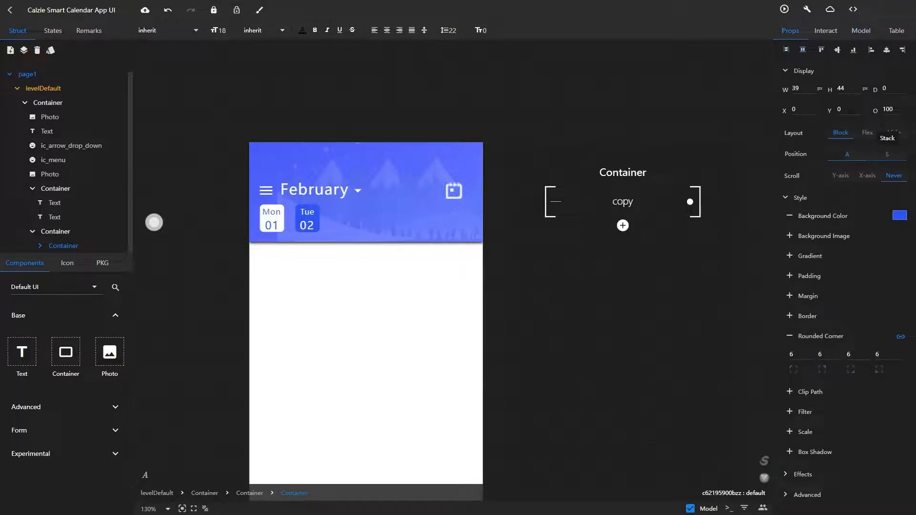
click(307, 225)
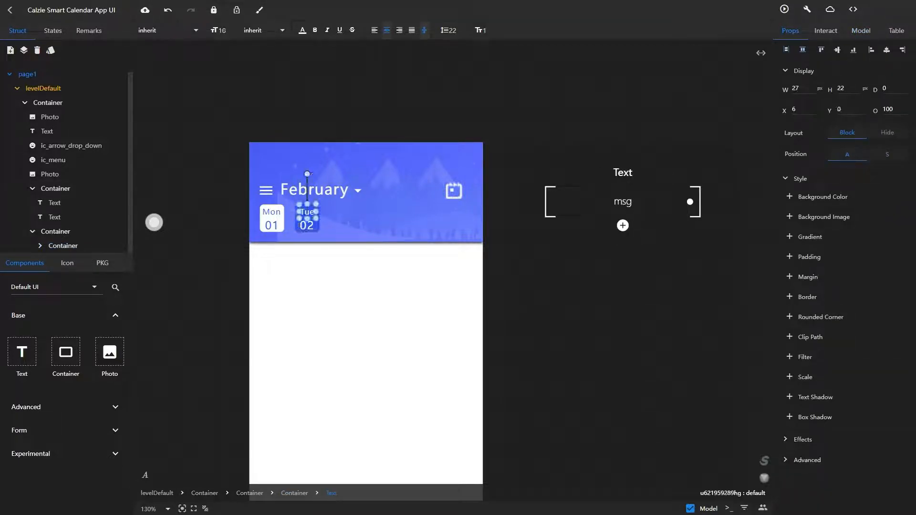
click(63, 245)
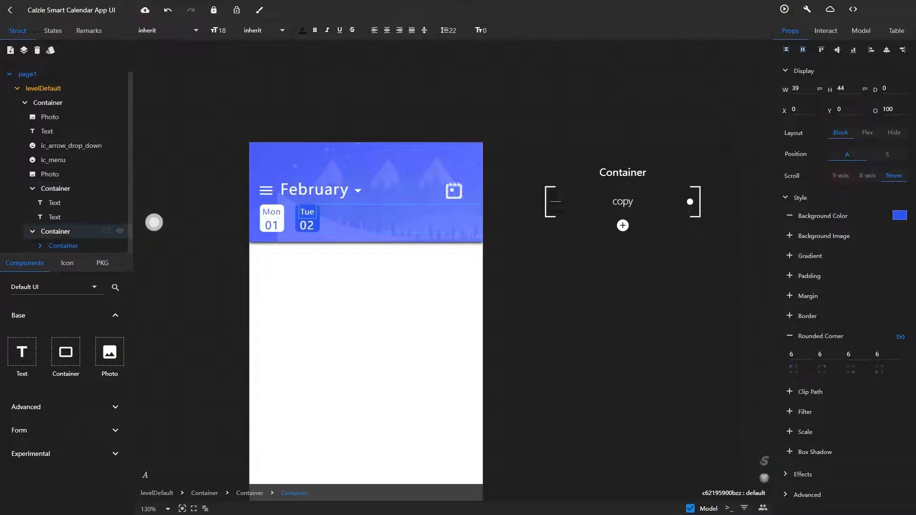
click(56, 230)
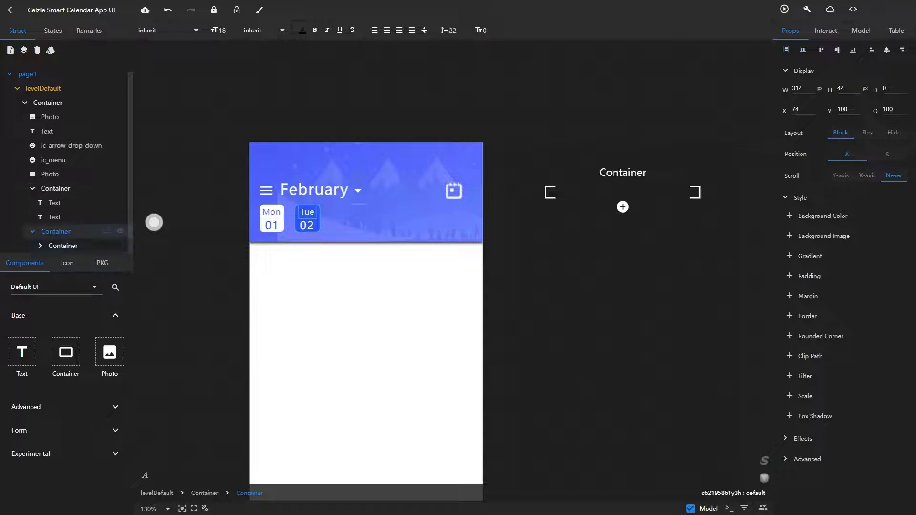
click(40, 246)
scroll(56, 239, down, 1)
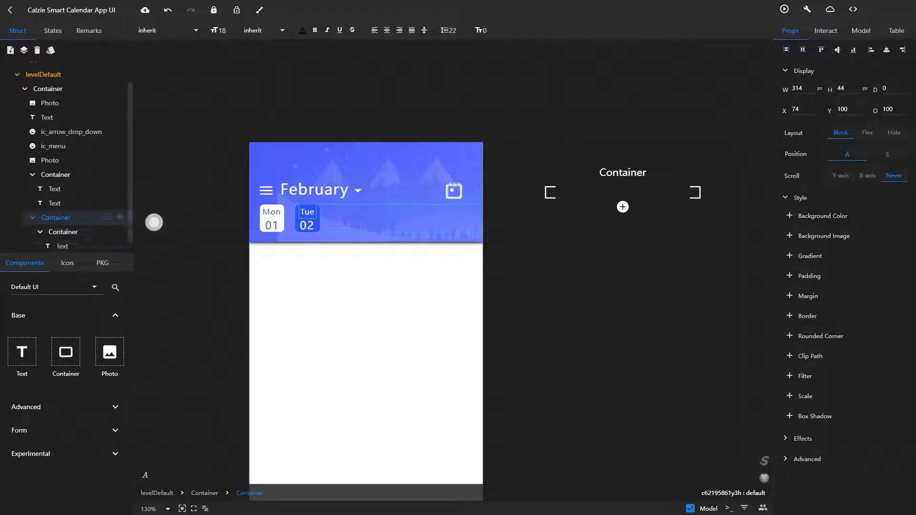
click(63, 218)
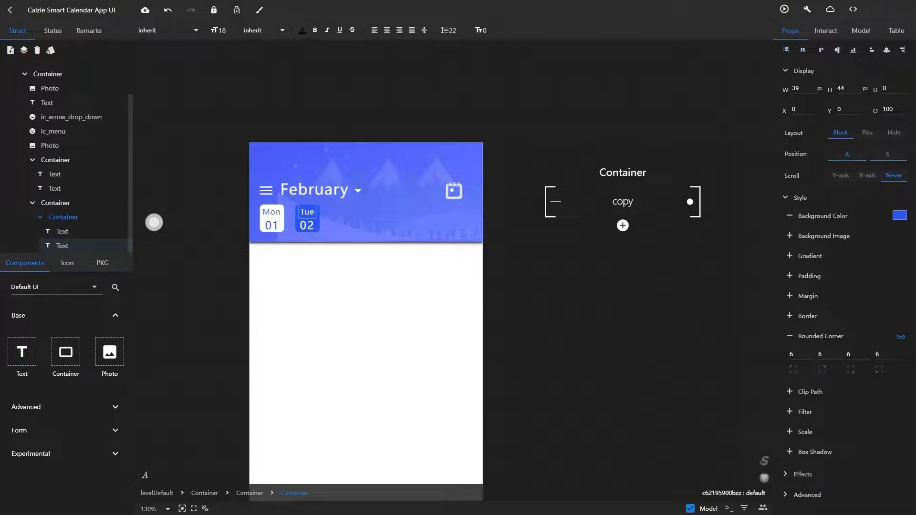
click(55, 203)
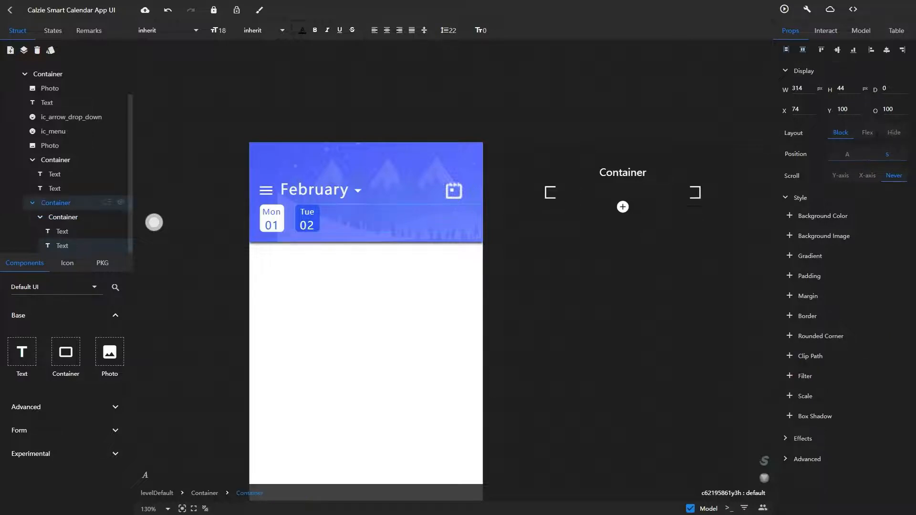
click(867, 133)
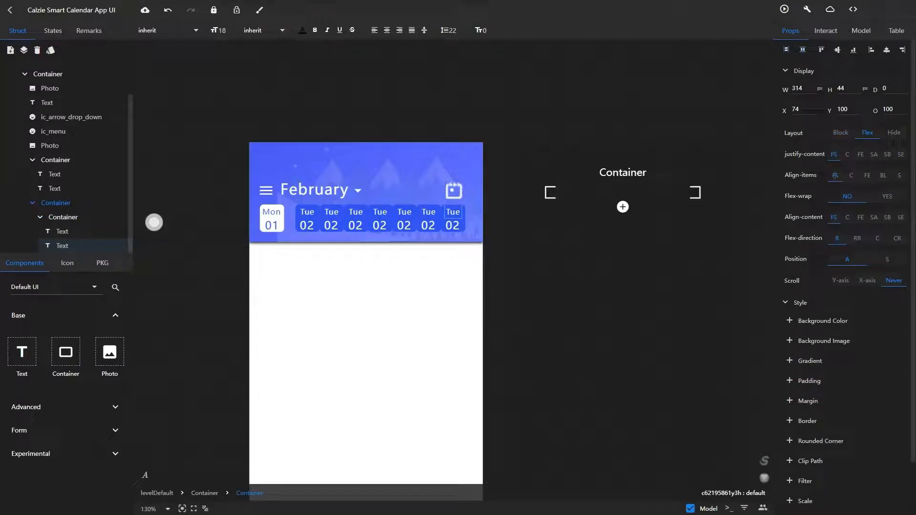
Distribute the date cards with justify-content SB and align-items C, and move their row container to X 65, Y 101.
click(63, 217)
click(307, 225)
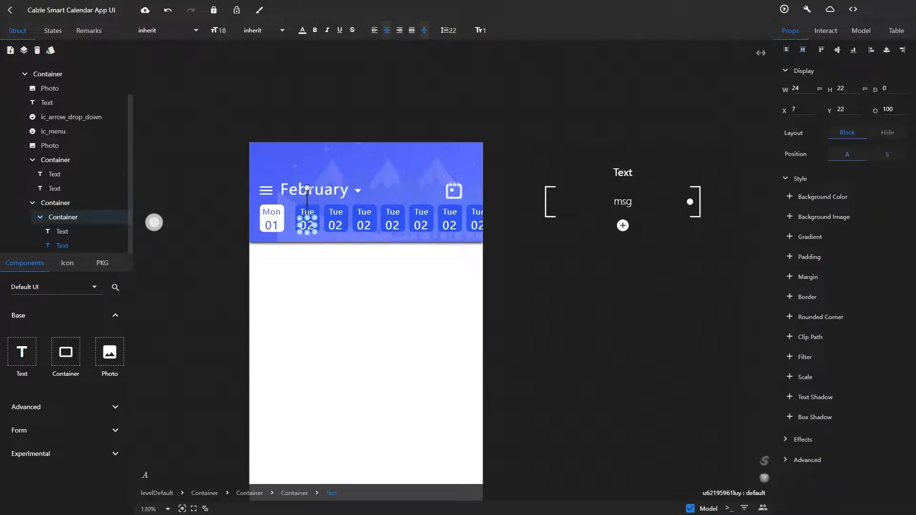
click(321, 219)
key(Left)
key(Left)
key(Left)
key(Left)
key(Left)
key(Left)
key(Left)
key(Left)
key(Left)
key(Left)
key(Left)
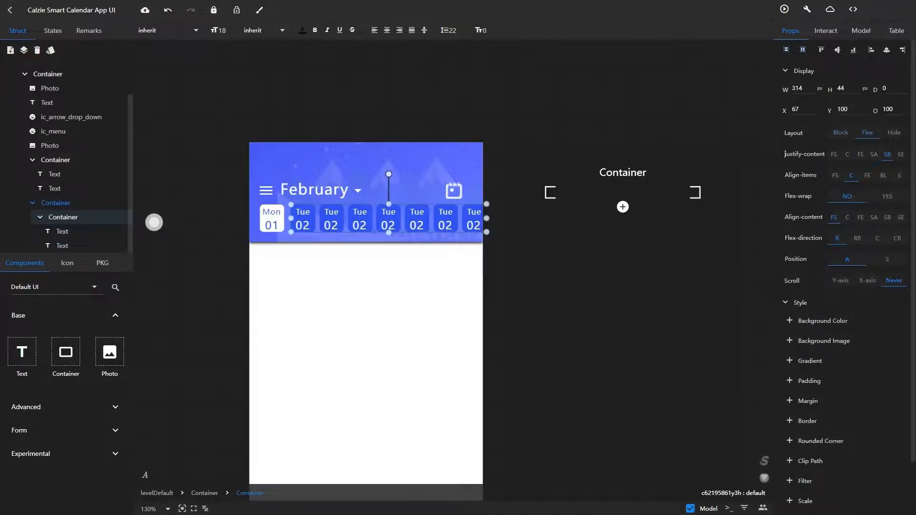
key(Right)
key(Right)
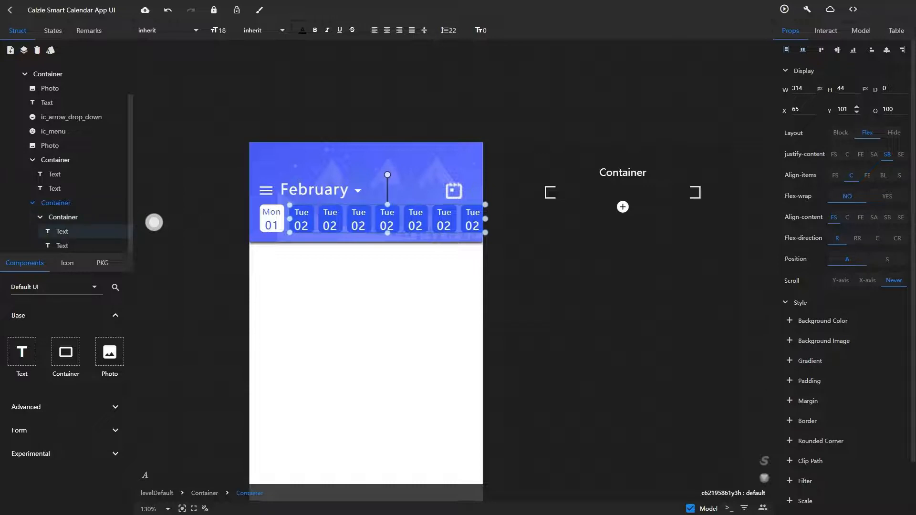
Add an array value to the data model of the blue date card container.
click(63, 217)
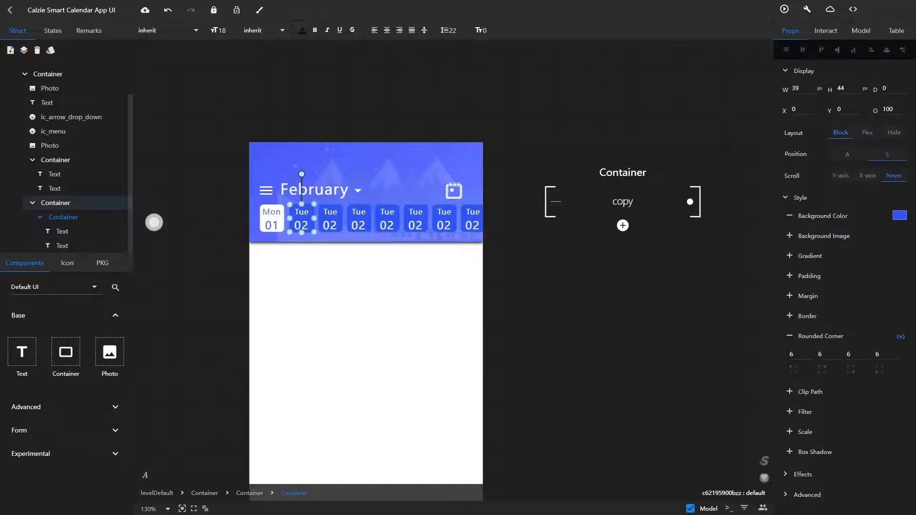
click(853, 30)
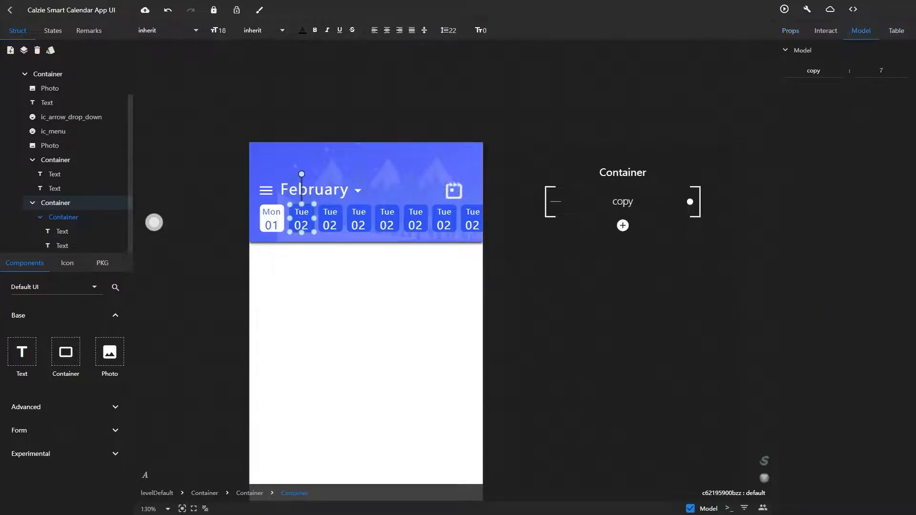
click(622, 226)
click(623, 241)
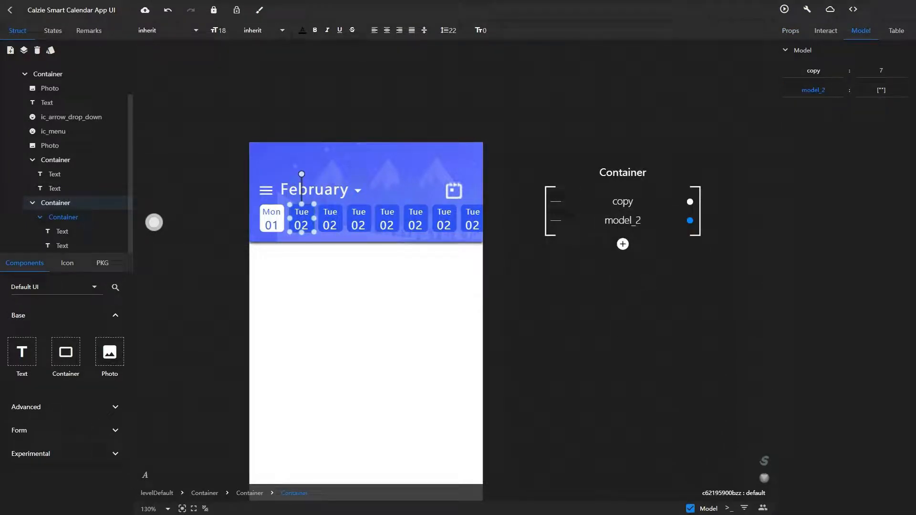
Add an array value with seven empty entries to the data model of the Tue text.
click(62, 231)
double_click(881, 90)
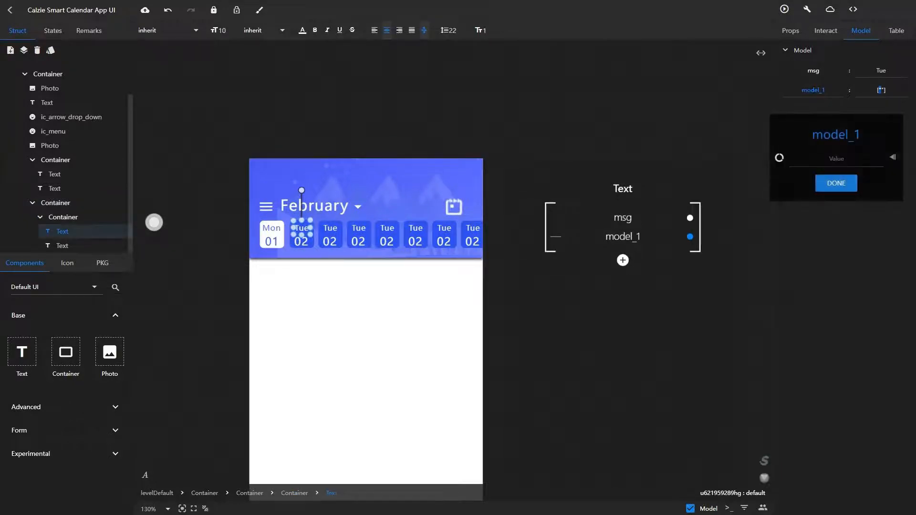
key(Return)
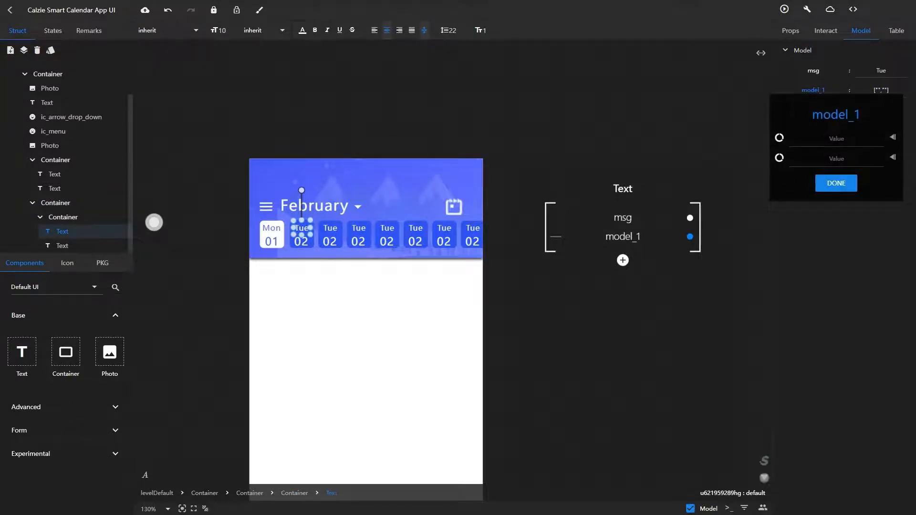
key(Return)
key(Return)
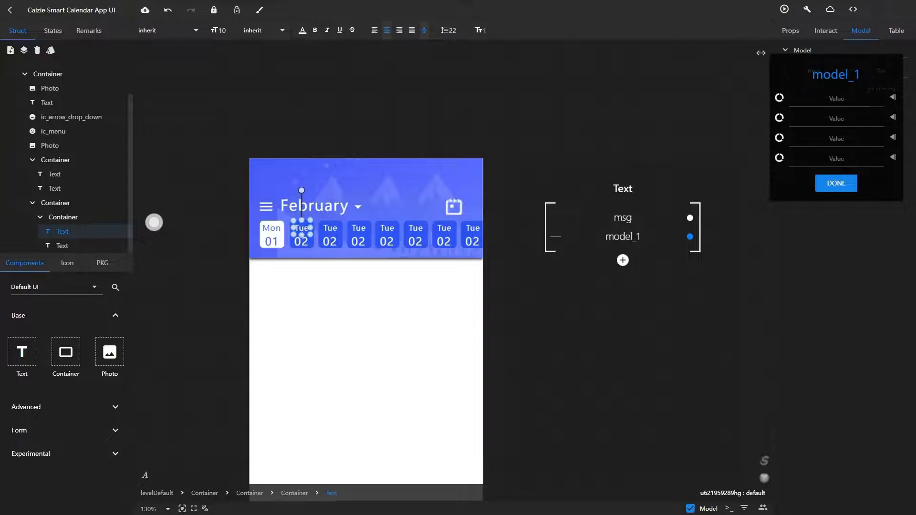
key(Return)
key(Return)
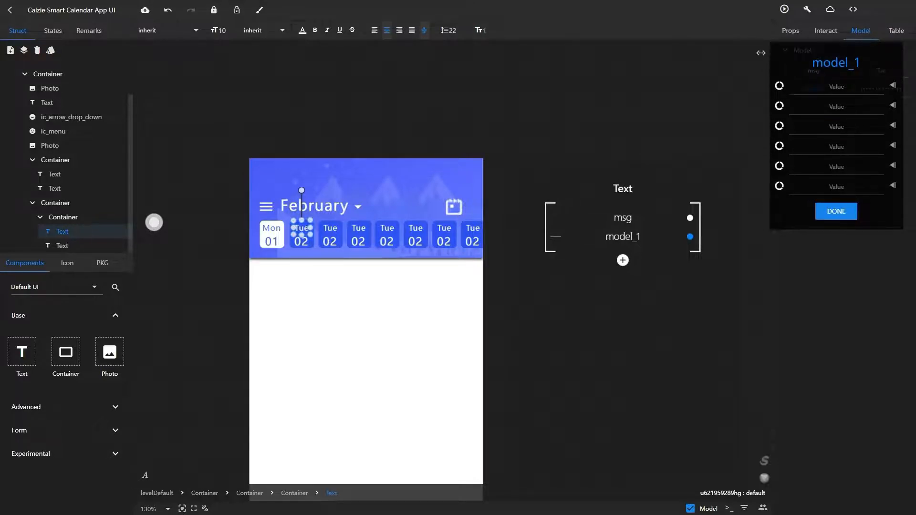
key(Return)
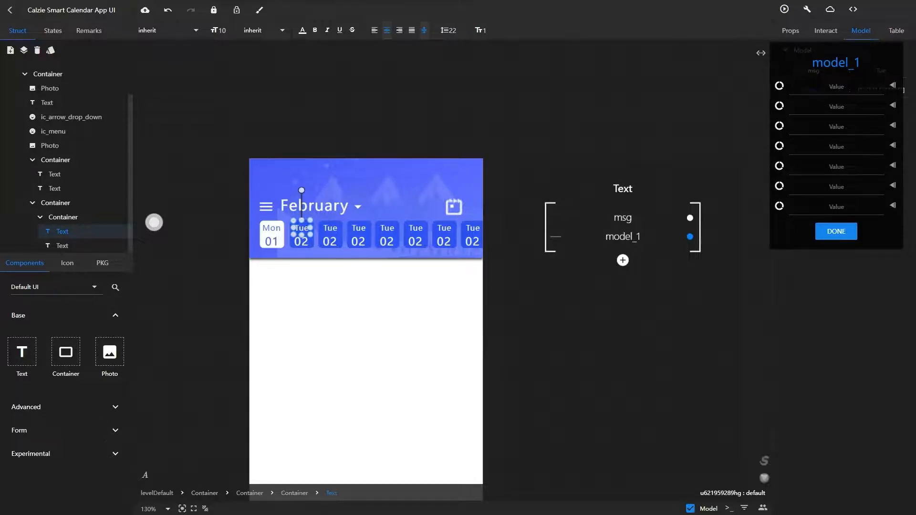
Fill the weekday array with Tue, Wed, Thu, Fri, Sat, Sun and Mon.
text(02)
key(BackSpace)
text(Tue)
key(Tab)
text(Wed)
key(Tab)
text(Thu)
key(Tab)
text(F)
key(Tab)
text(Sat)
key(Tab)
text(SU)
key(BackSpace)
text(un)
key(Tab)
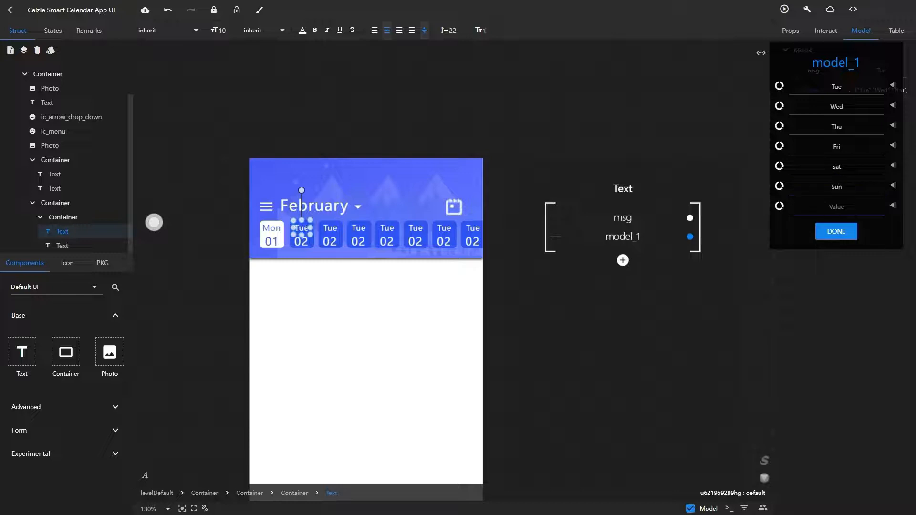
text(Mon)
click(836, 231)
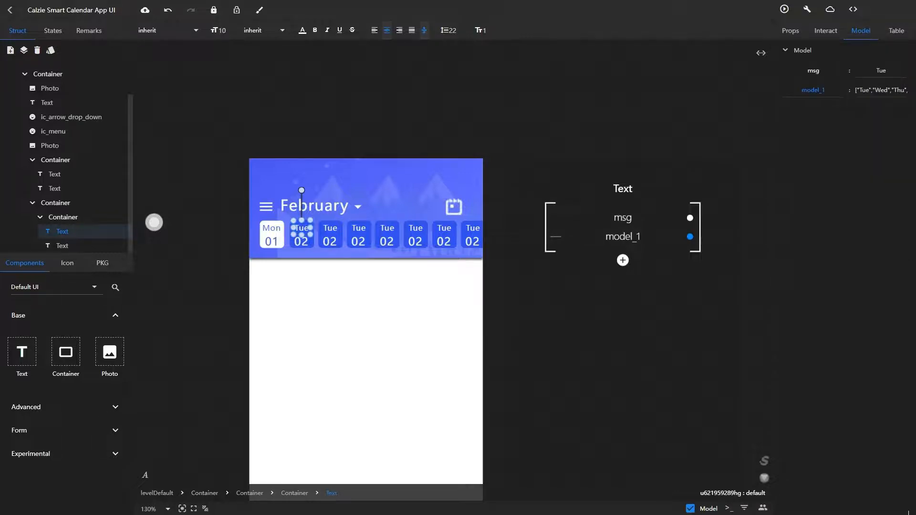
Rename the weekday array to msg so it replaces the Tue text's single message.
double_click(813, 90)
text(msg)
key(Return)
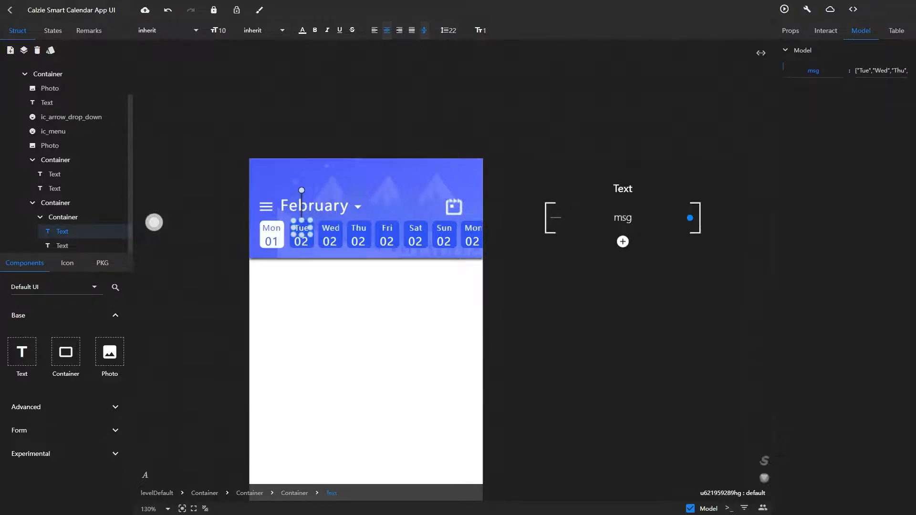
Add an array value with seven empty entries to the data model of the 02 text.
click(62, 246)
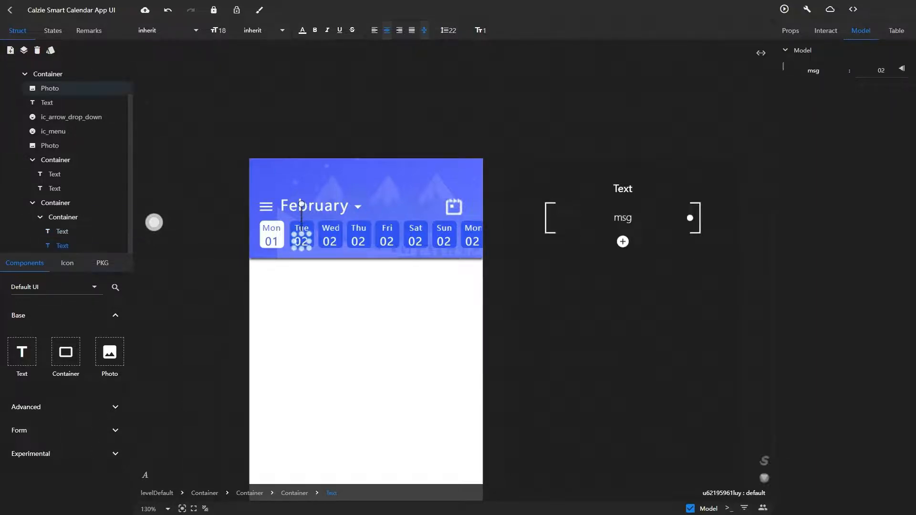
click(623, 241)
click(657, 262)
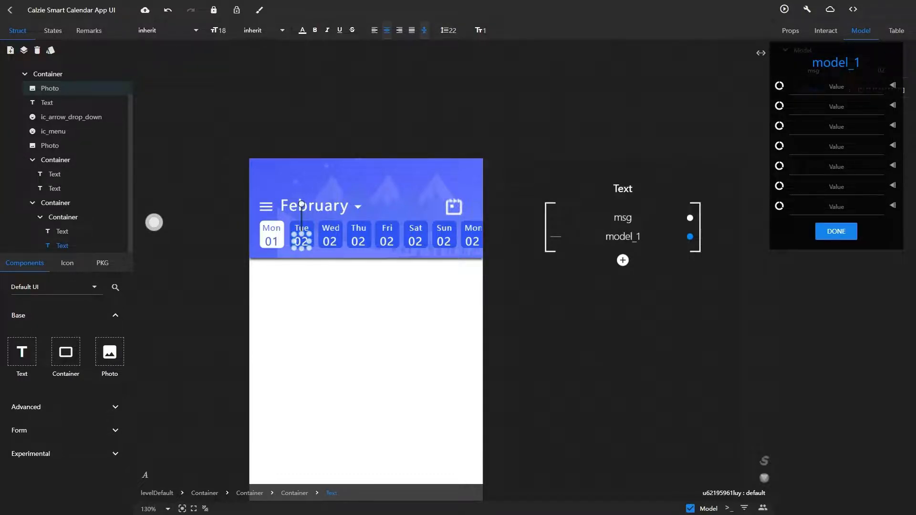
Fill the date array with 02, 03, 04, 05, 06, 07 and 08, and rename it msg.
text(02)
key(Tab)
text(03)
key(Tab)
text(04)
key(Tab)
text(05)
key(Tab)
text(06)
key(Tab)
text(07)
key(Tab)
key(Tab)
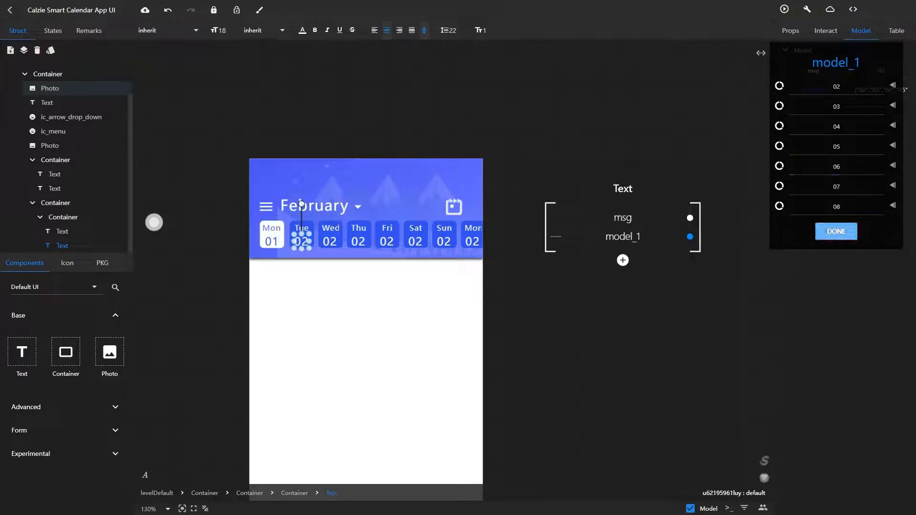
key(Return)
key(Return)
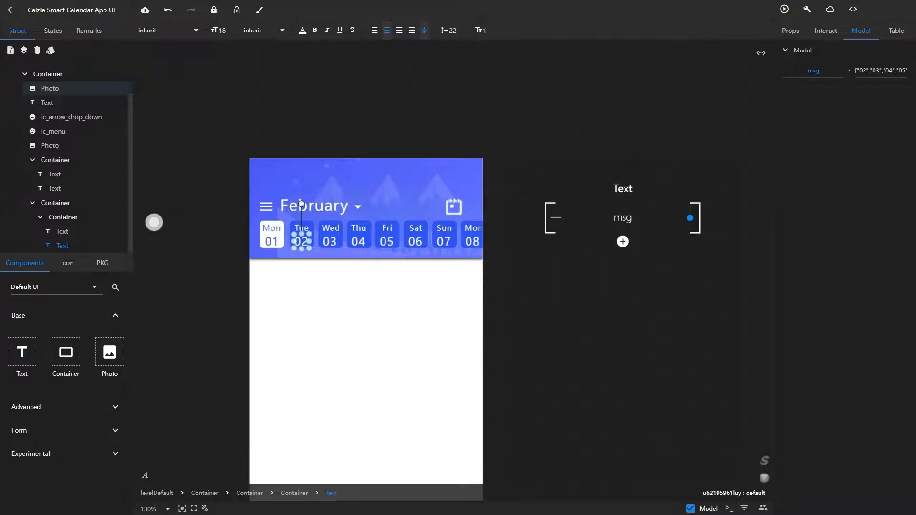
Collapse the header's containers in the structure tree and add a new Container to levelDefault below the header.
click(44, 65)
click(32, 198)
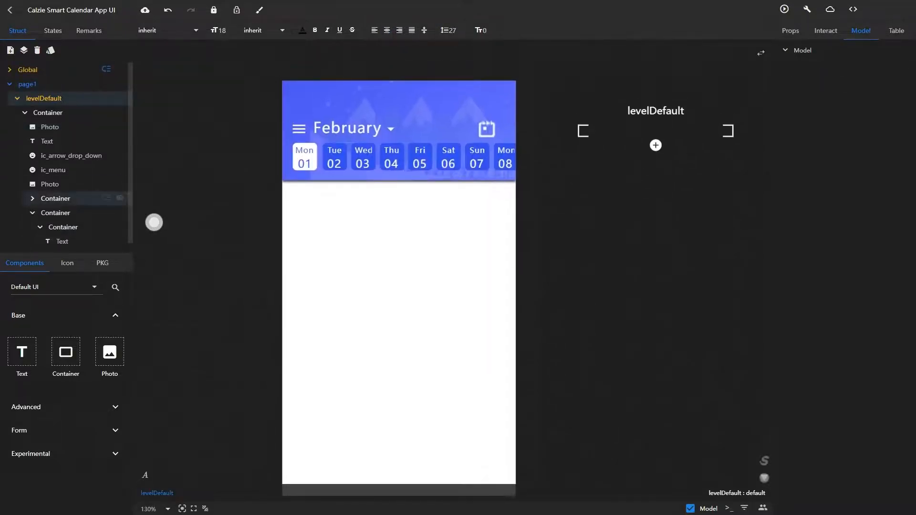
click(33, 213)
click(25, 113)
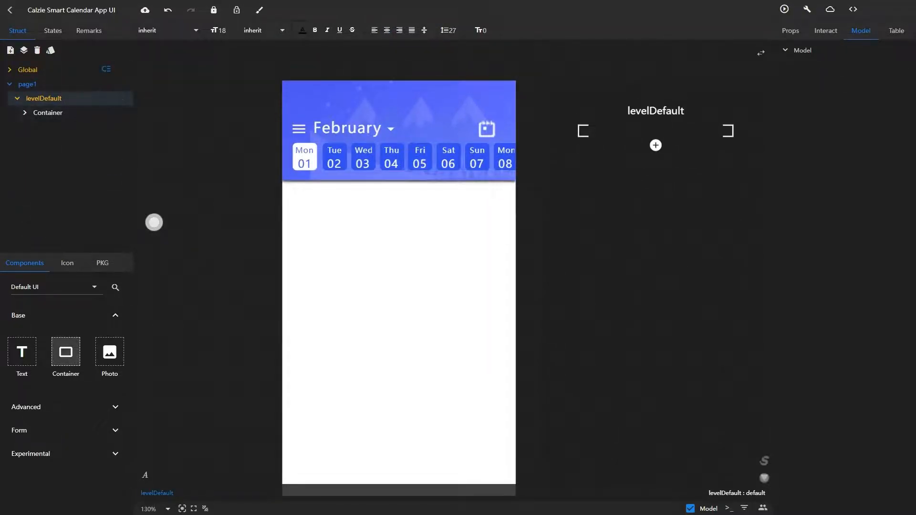
drag(66, 352, 307, 241)
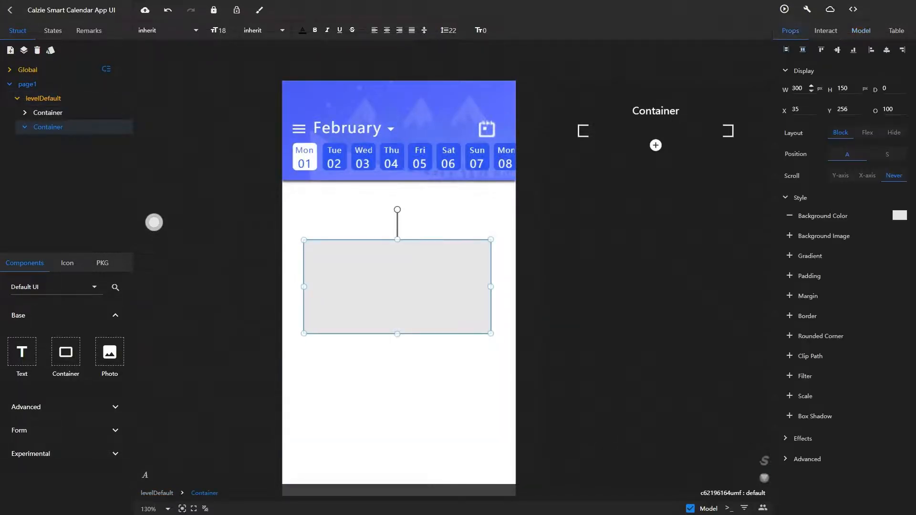
Set the new container's width to 375 px and its height to 652 px.
text(375)
key(Tab)
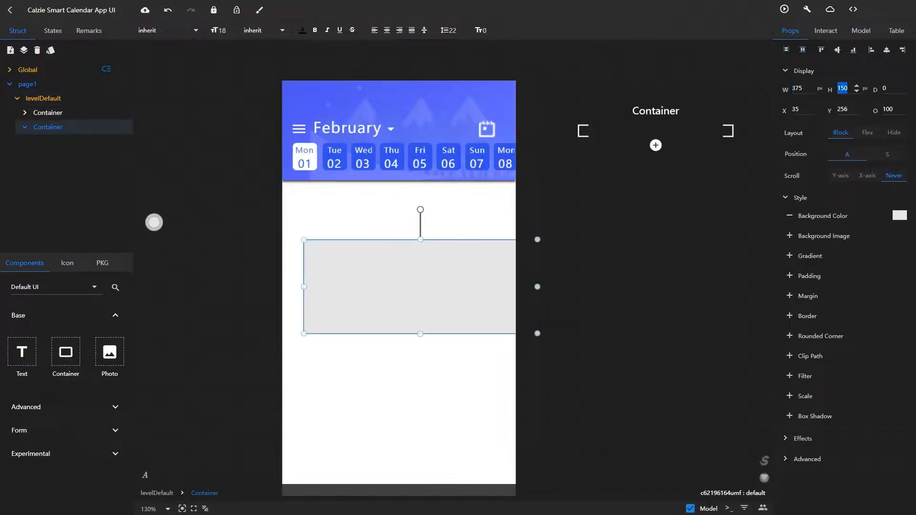
text(1)
text(652)
key(Return)
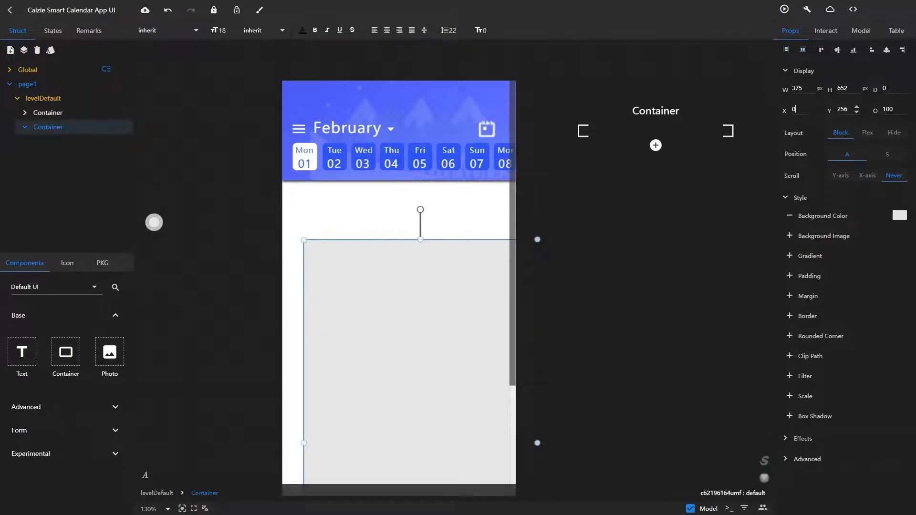
Position the new container at X 0, Y 160.
key(BackSpace)
key(BackSpace)
text(0)
key(Tab)
text(160)
key(Return)
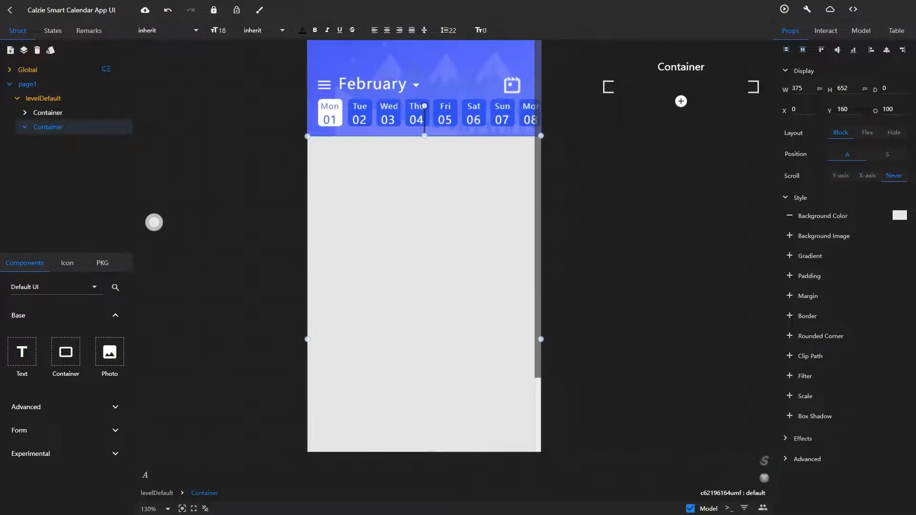
Add a row Container inside the content container and set its size to 357 px wide by 13 px high.
drag(66, 352, 351, 190)
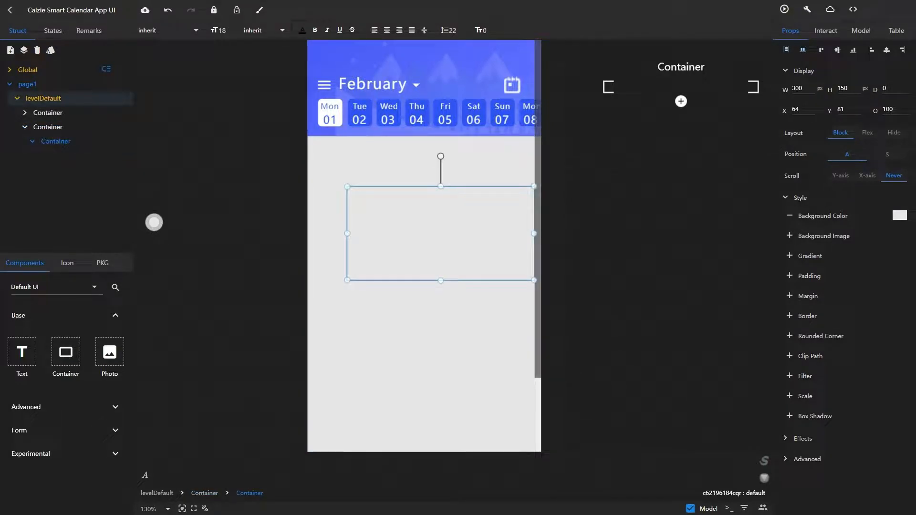
double_click(797, 87)
text(357)
key(Tab)
text(3)
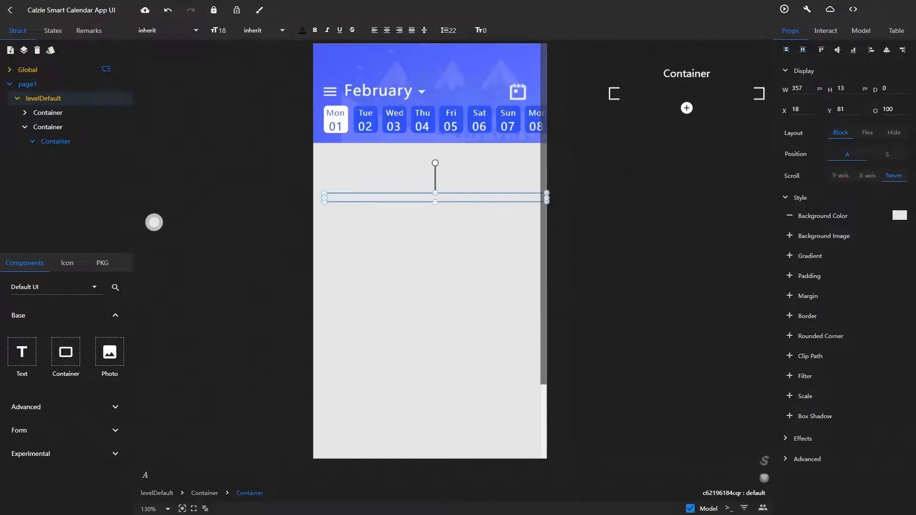
Set the row container's Y position to 30, keeping X at 18.
double_click(795, 110)
text(10)
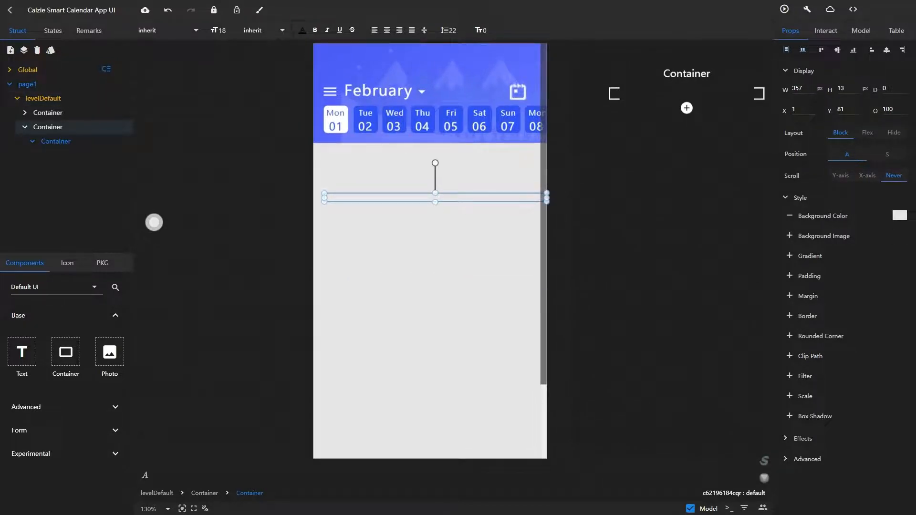
key(ctrl+z)
double_click(841, 109)
text(10)
drag(846, 110, 841, 109)
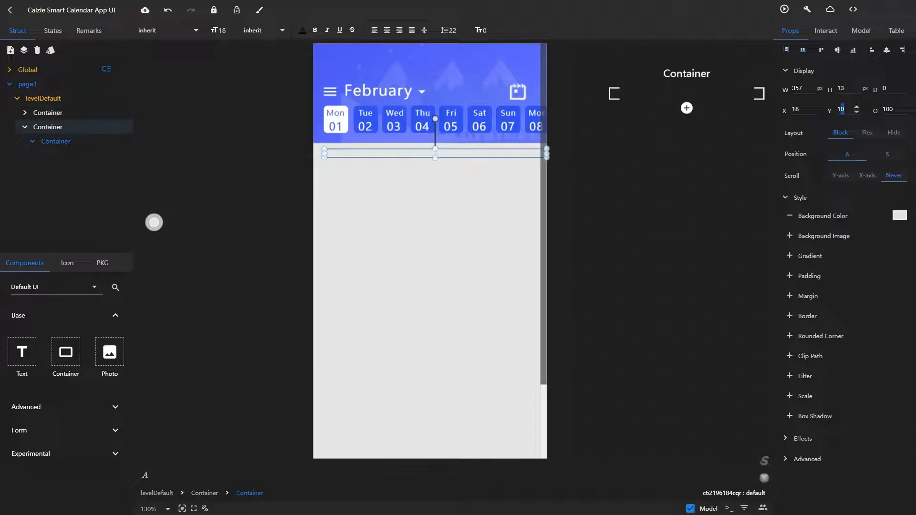
text(3)
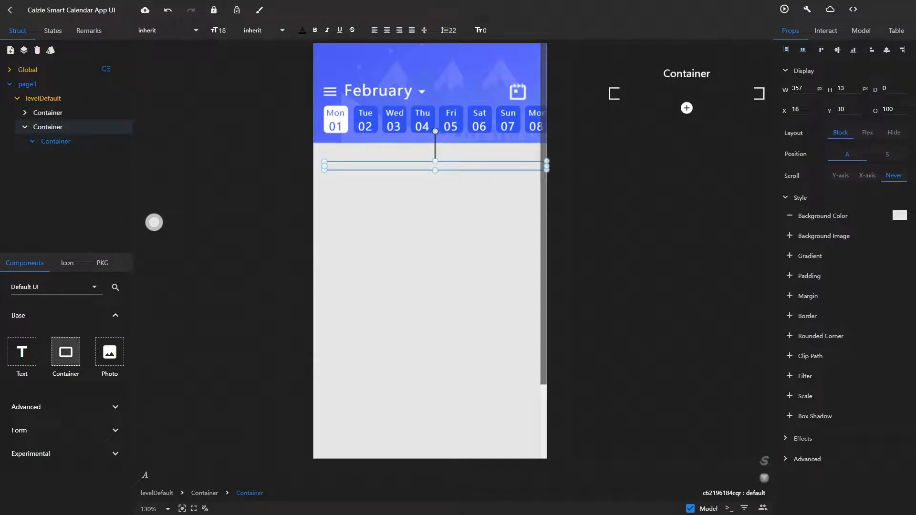
Add a Container inside the row container and set its background colour to #191919.
drag(66, 352, 346, 164)
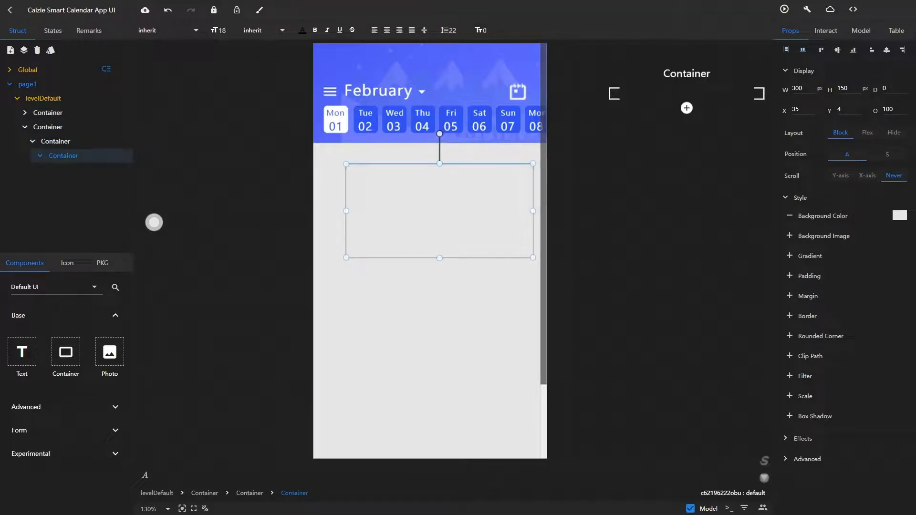
click(900, 216)
double_click(842, 316)
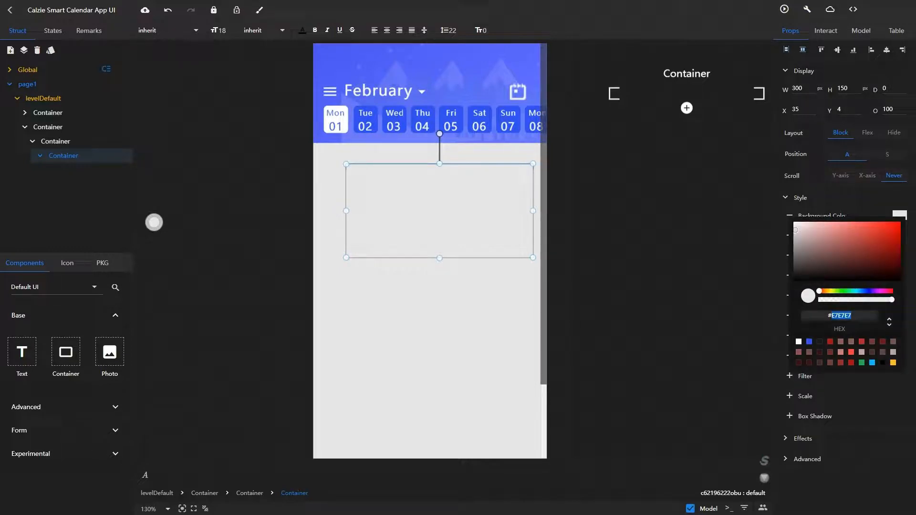
text(19191)
text(o)
key(BackSpace)
text(9)
key(Return)
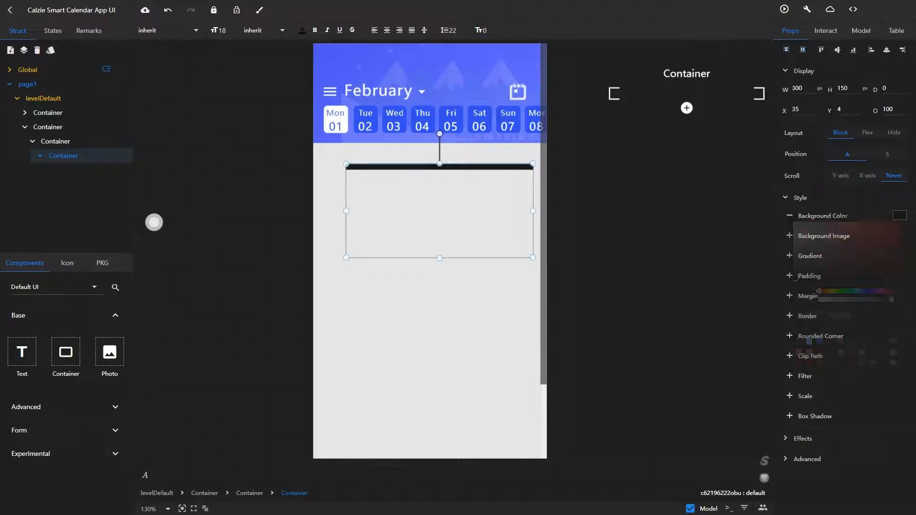
Make the dark container a line 1 px high and about 292 px wide, aligned to the row's right edge and vertically centred.
double_click(843, 88)
text(1)
key(Return)
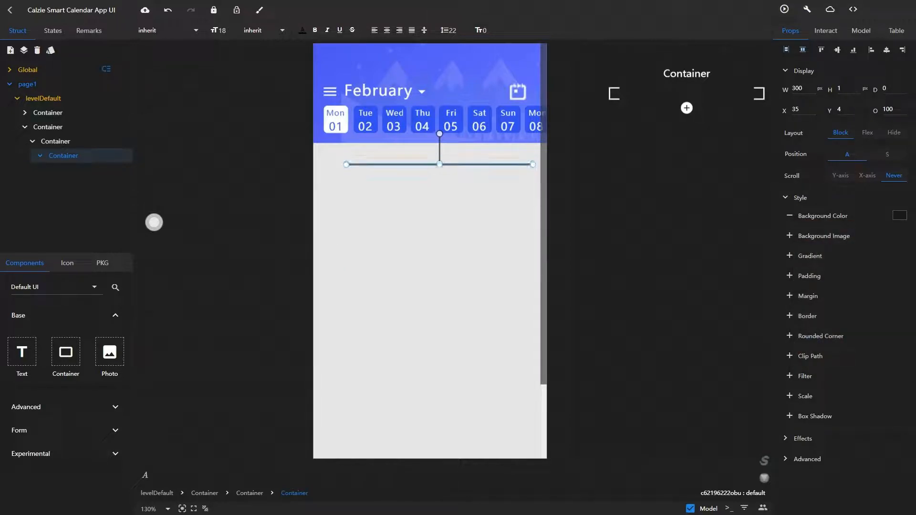
double_click(797, 88)
drag(346, 165, 351, 164)
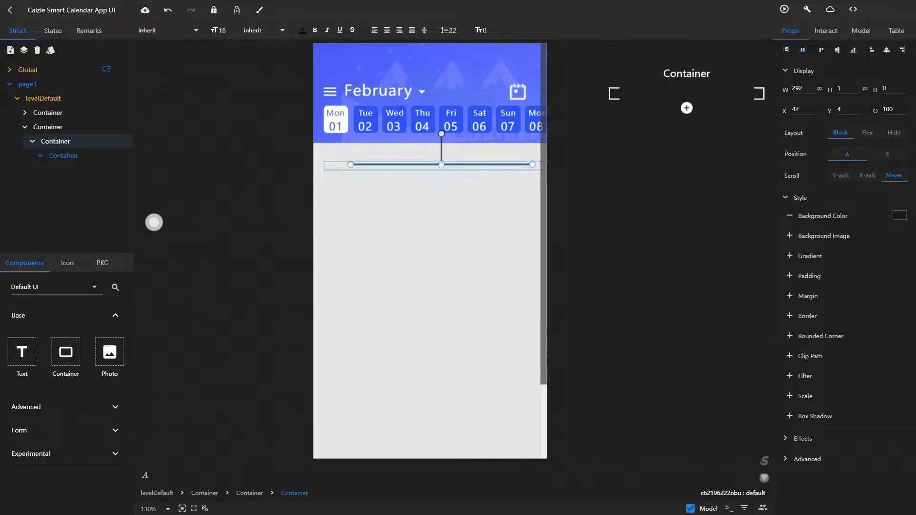
click(902, 50)
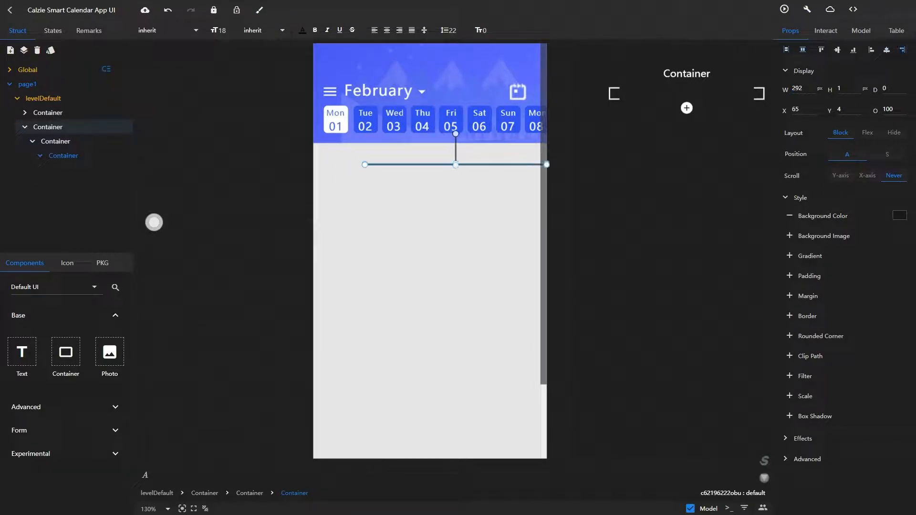
click(837, 50)
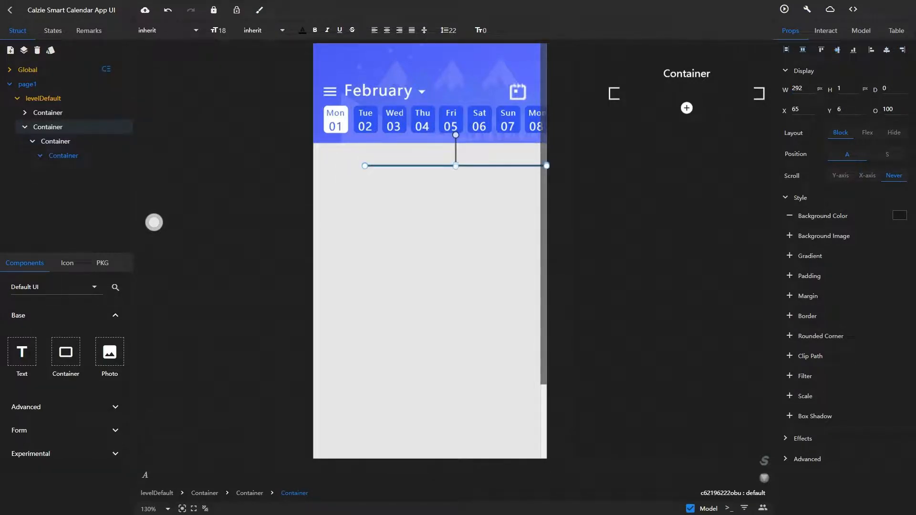
Extend the line's left end to make it about 311 px wide, and set its opacity to 70.
drag(364, 165, 352, 166)
double_click(888, 109)
text(4)
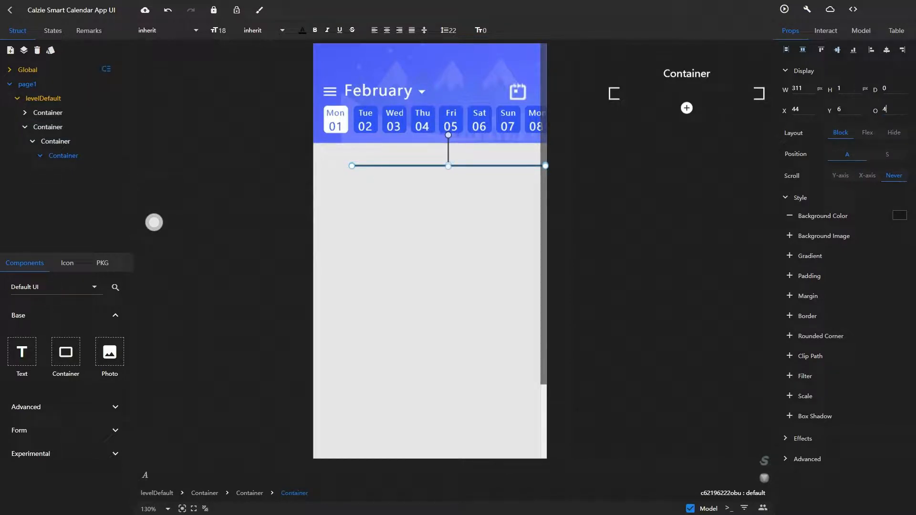
key(BackSpace)
text(70)
Add a Text element to the row container beside the line and set its msg value to 9 AM.
click(48, 127)
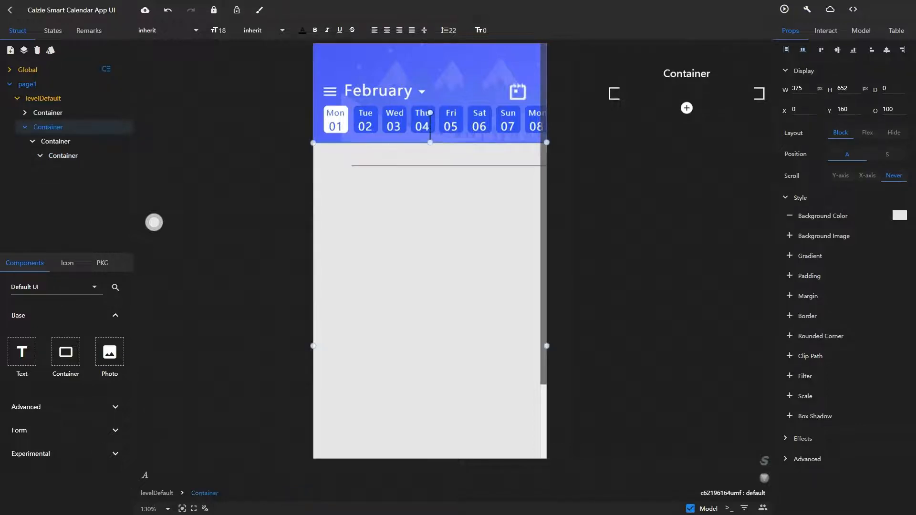
click(55, 141)
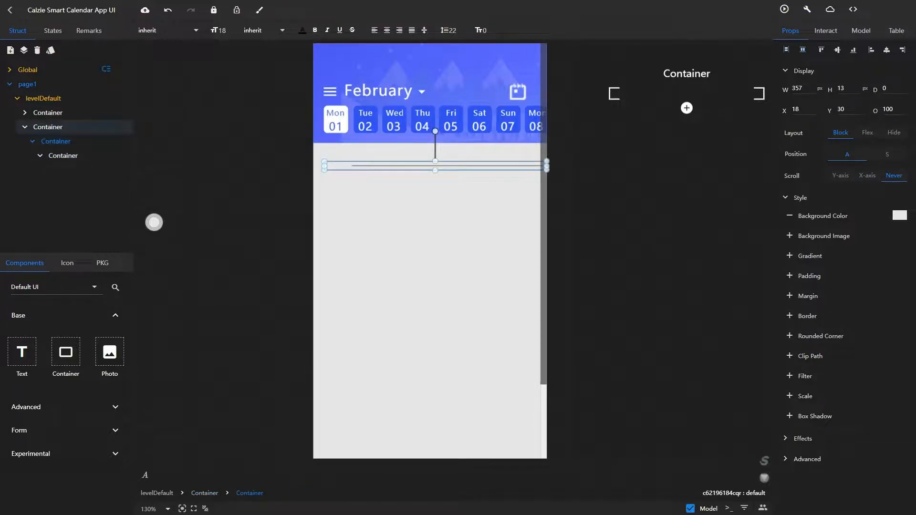
drag(22, 352, 336, 168)
click(860, 31)
double_click(881, 71)
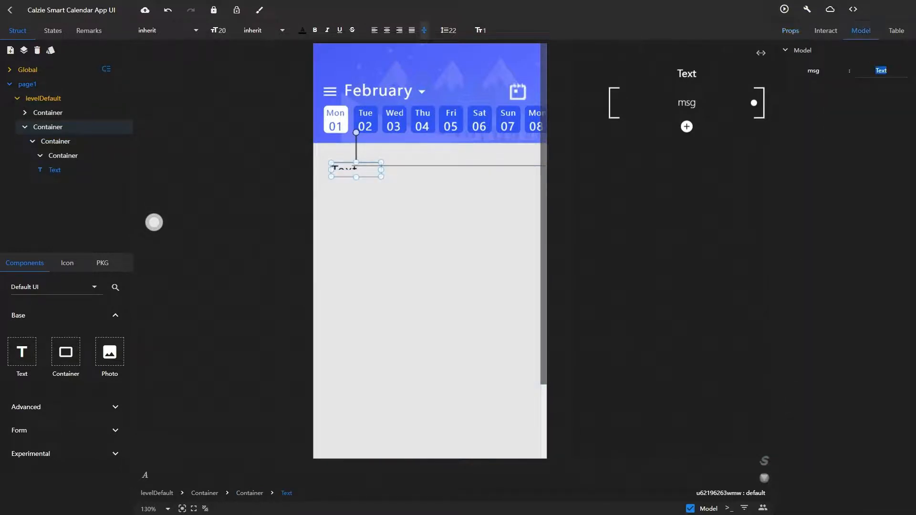
text(9 AM)
click(783, 31)
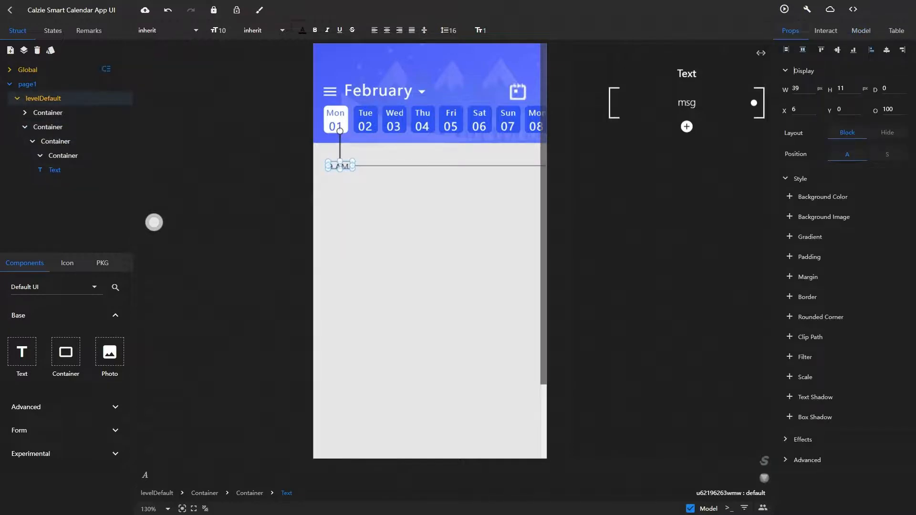
Align the 9 AM text to the row's left edge, reduce its line height to 10, and centre it vertically.
click(872, 49)
click(429, 214)
click(336, 166)
click(464, 35)
click(429, 215)
click(336, 166)
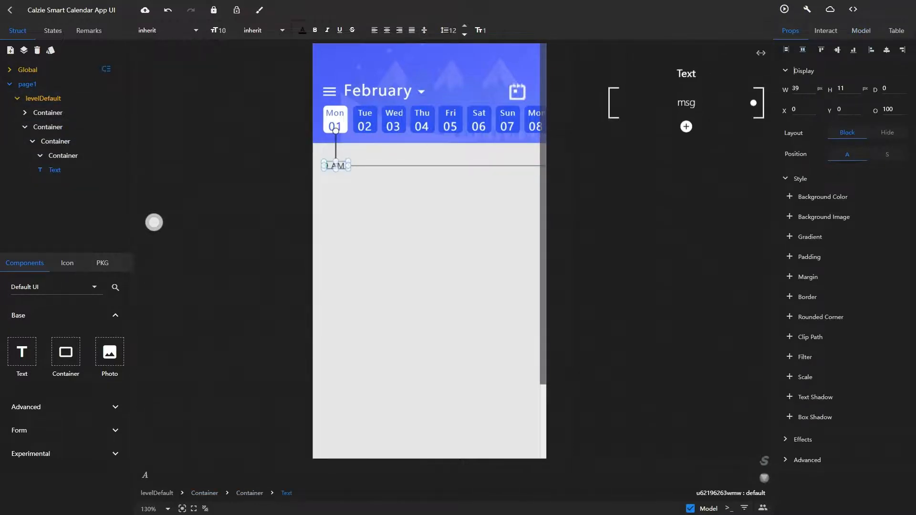
click(464, 34)
click(464, 35)
click(430, 215)
click(336, 166)
click(837, 49)
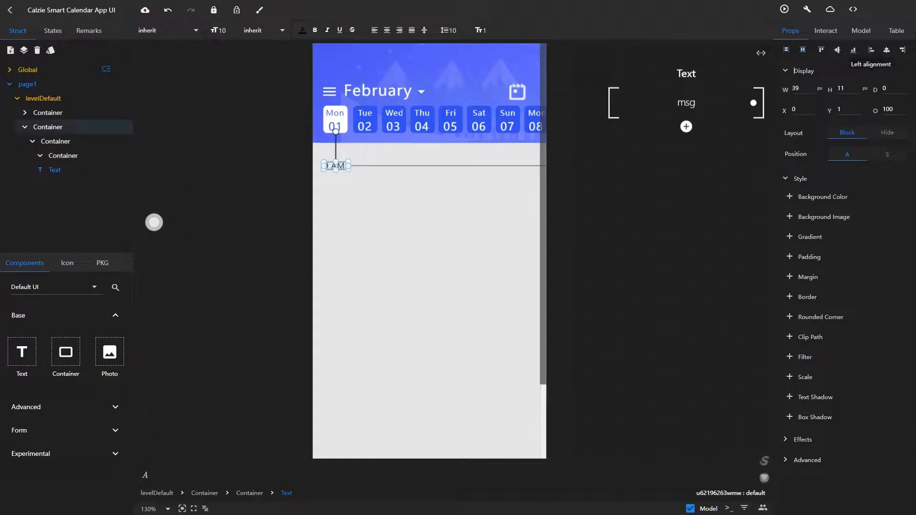
Adjust the divider line to begin at X 40 beside the 9 AM text, about 314 px wide.
click(411, 201)
click(382, 166)
key(Right)
key(Right)
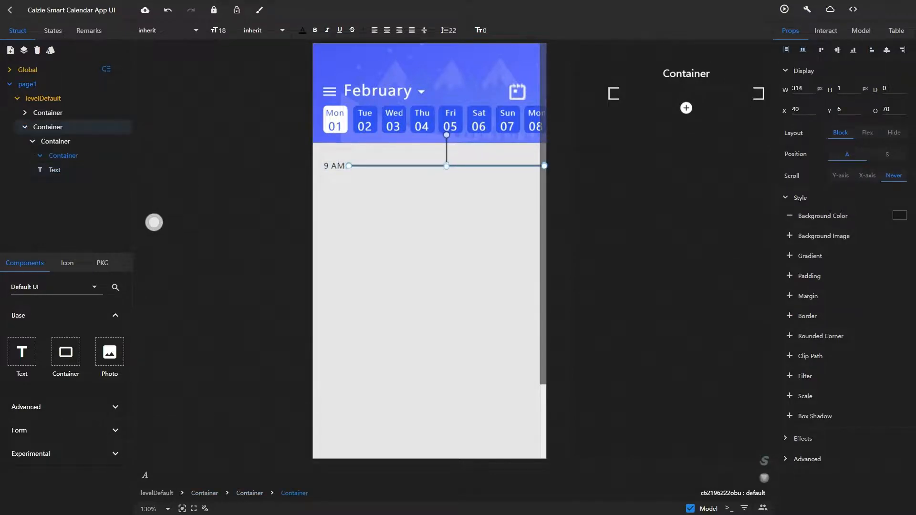
Add a model value to the row container, naming it copy and setting its value to 13.
click(353, 195)
click(347, 168)
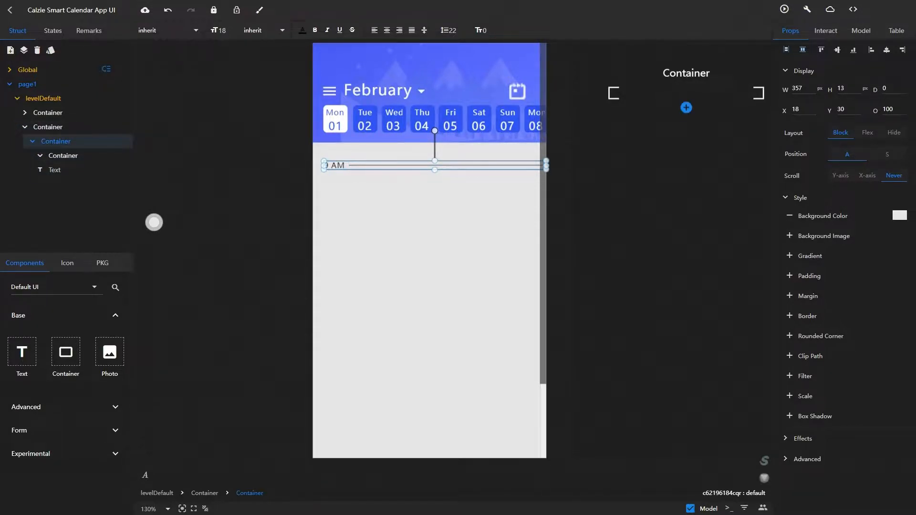
click(686, 107)
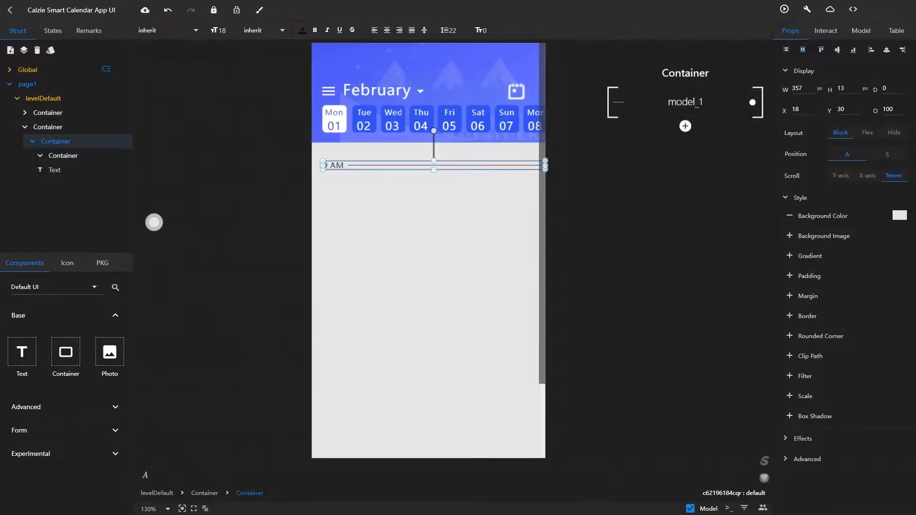
drag(687, 162, 629, 192)
click(852, 31)
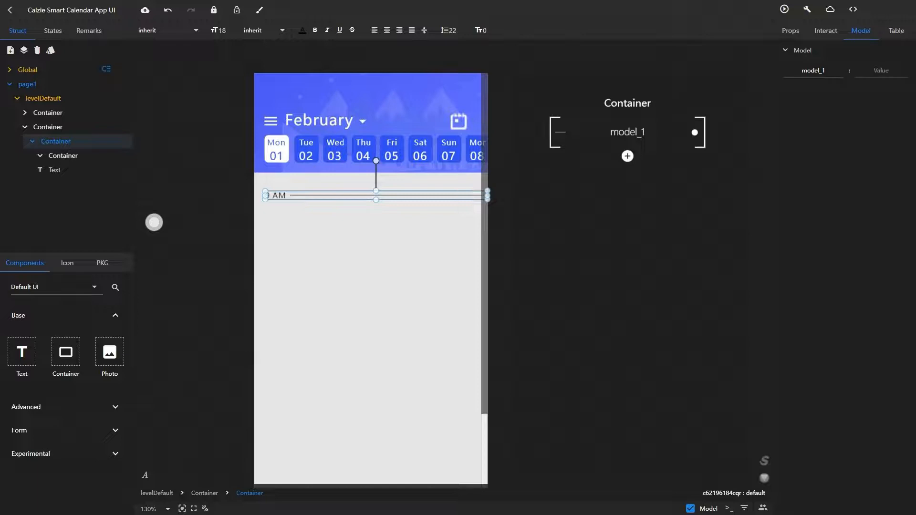
click(880, 70)
text(13)
double_click(813, 70)
key(BackSpace)
text(copy)
Set the row container's position to S, and give the content container a wrapping Flex layout with centre-aligned items.
click(790, 30)
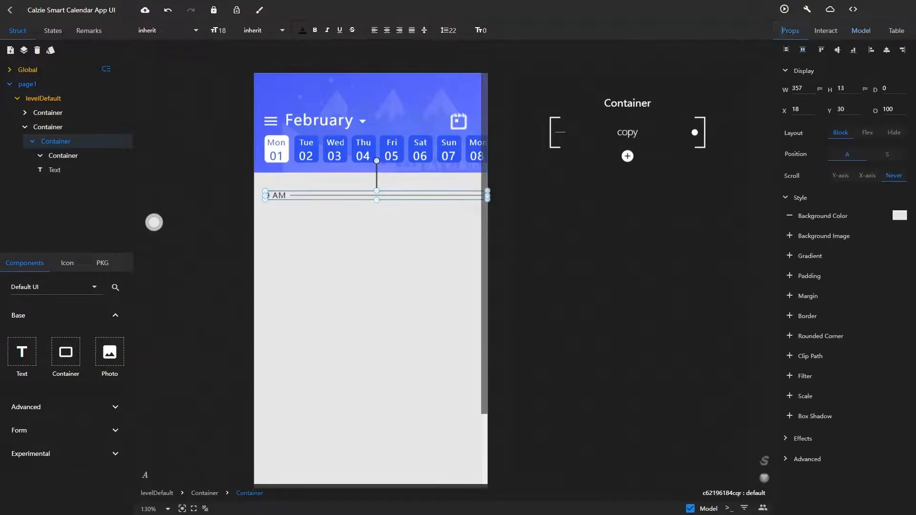
click(887, 154)
click(48, 127)
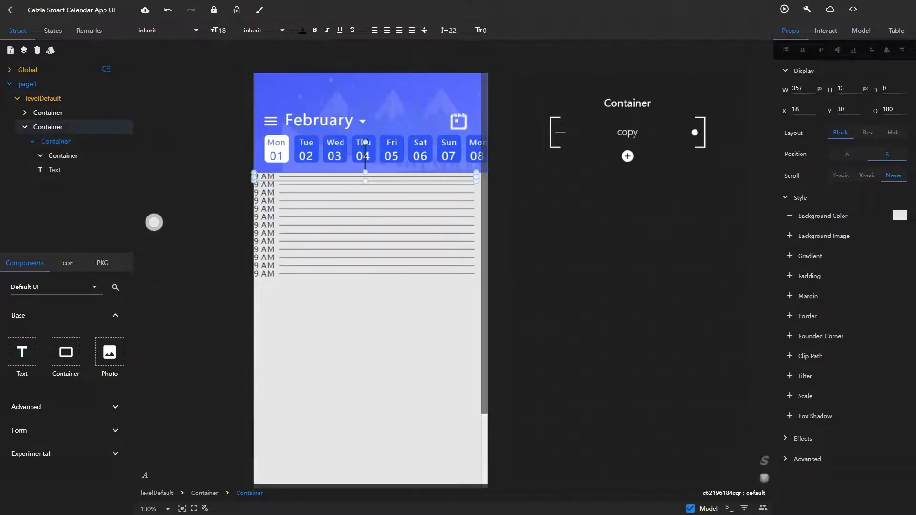
click(868, 132)
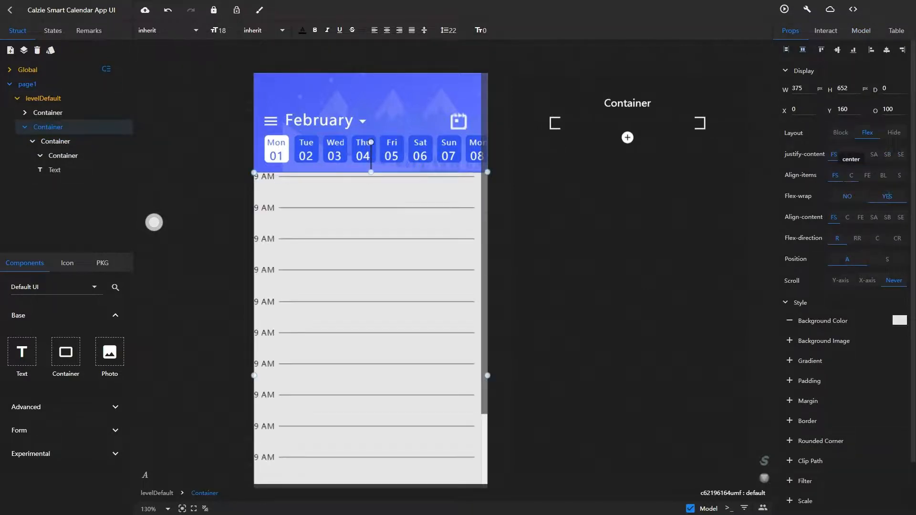
click(867, 175)
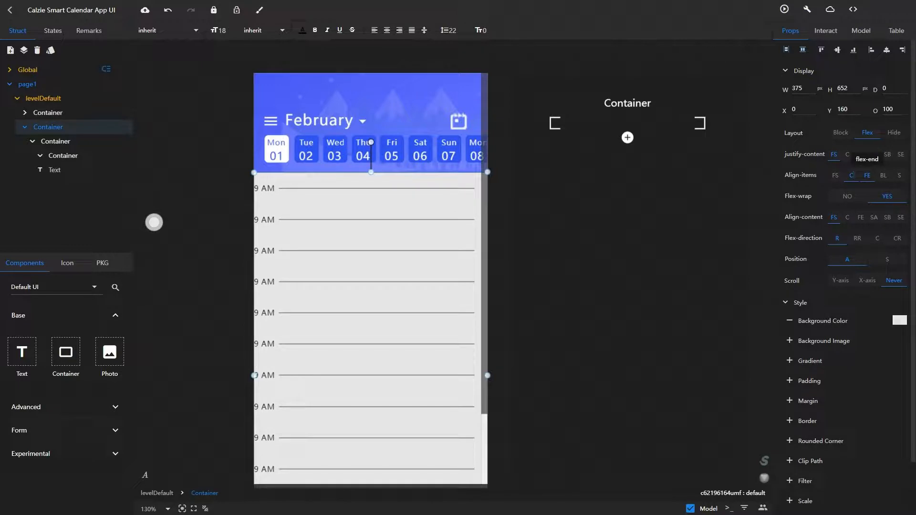
Move the content container's left edge inward to X 16, making it about 358 px wide.
drag(253, 375, 264, 376)
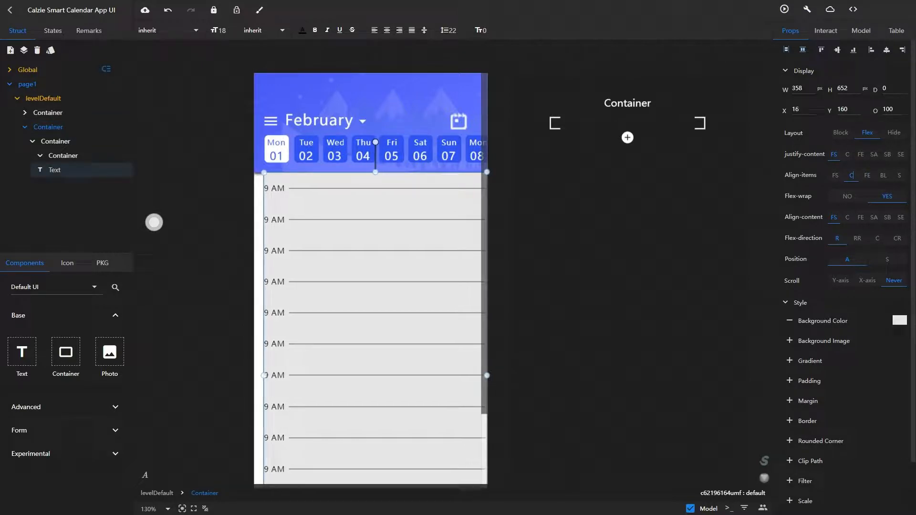
scroll(376, 329, down, 3)
scroll(375, 330, up, 2)
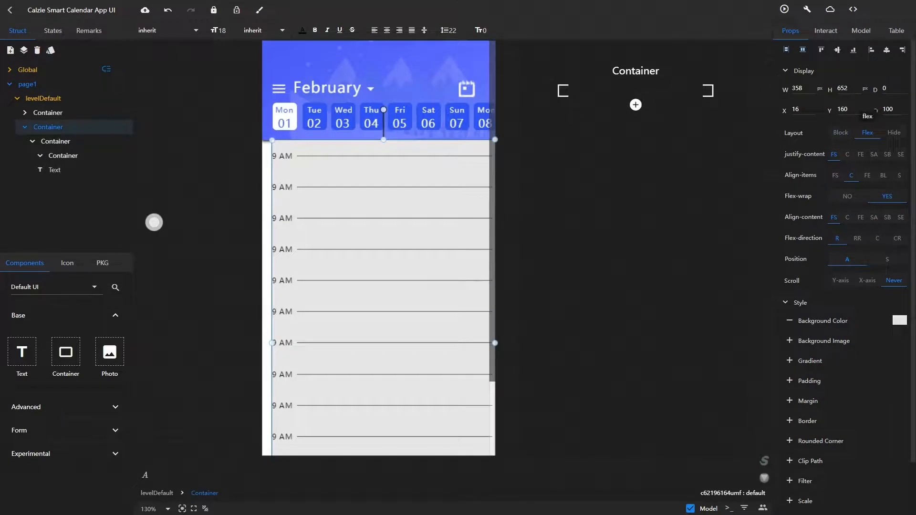
Add a one-dimensional values model to the 9 AM text and open its values for editing.
click(856, 30)
click(55, 170)
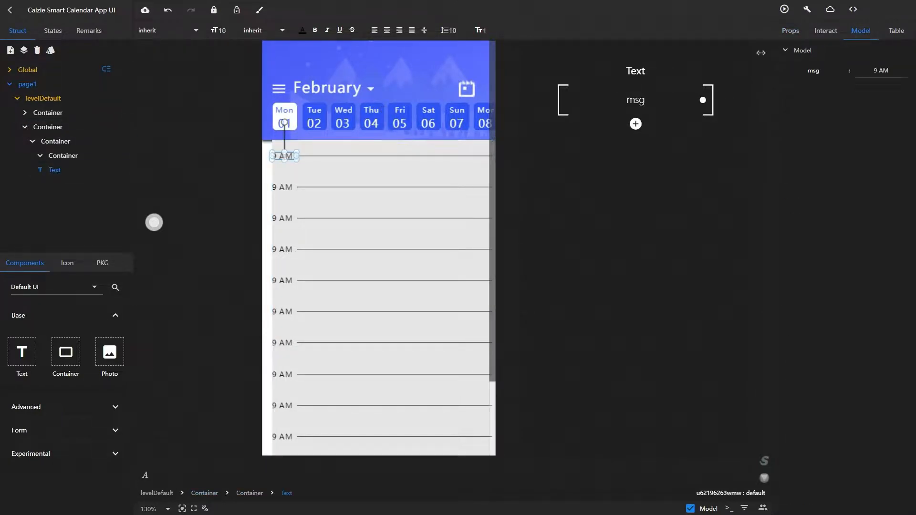
click(636, 124)
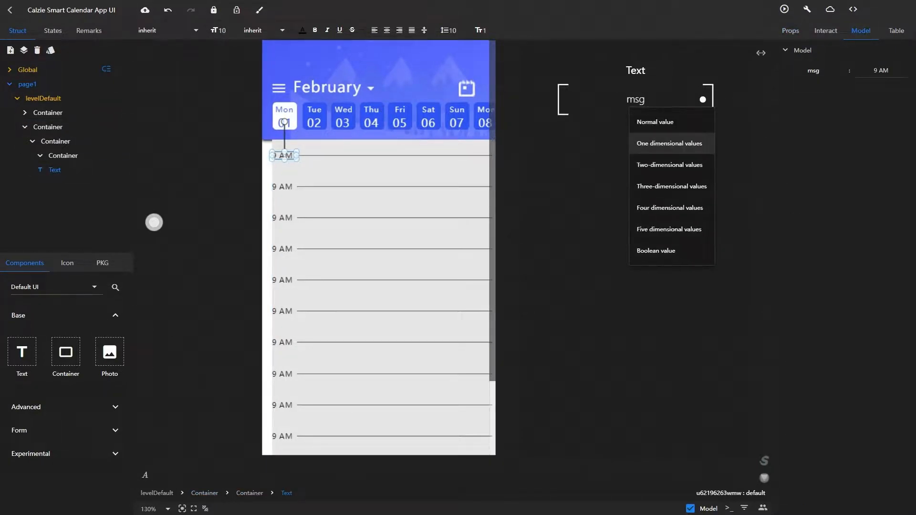
click(669, 144)
click(881, 89)
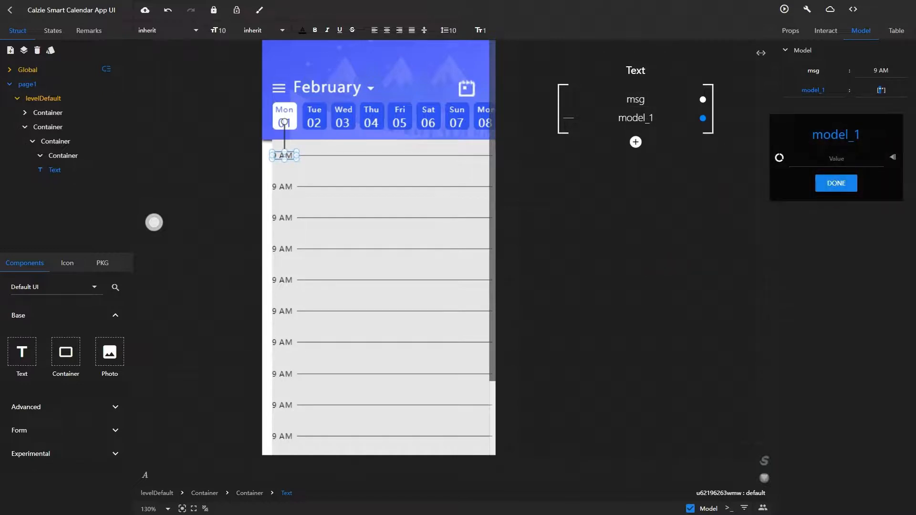
Extend the hour text's values model to thirteen empty entries.
click(893, 157)
click(893, 157)
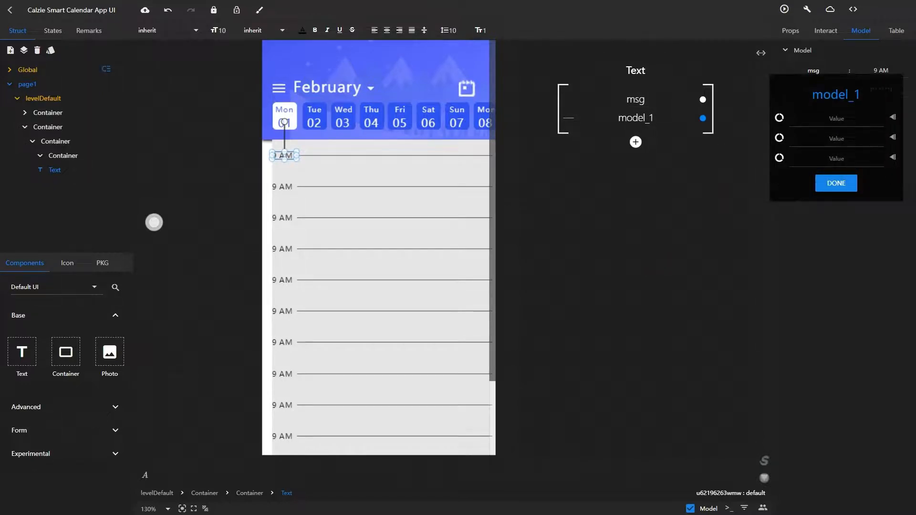
click(893, 157)
click(893, 157)
click(892, 164)
click(893, 165)
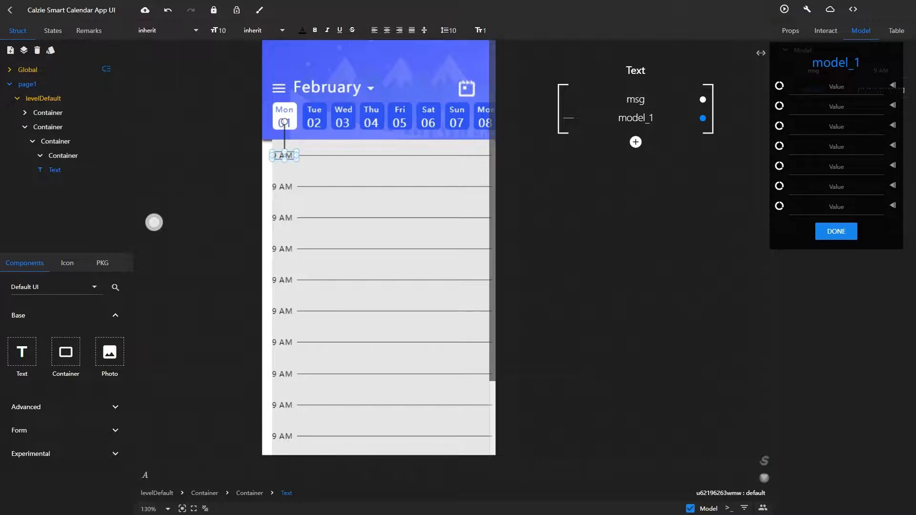
click(893, 165)
click(893, 165)
click(893, 165)
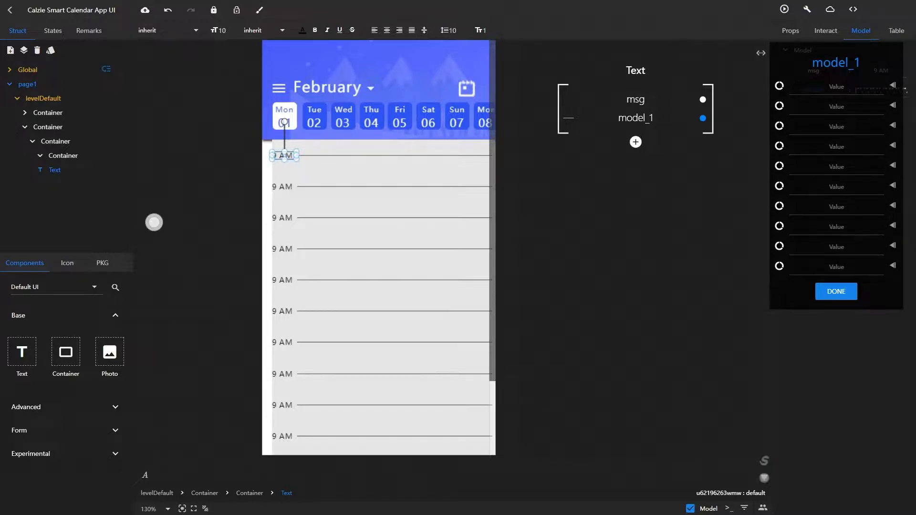
click(893, 165)
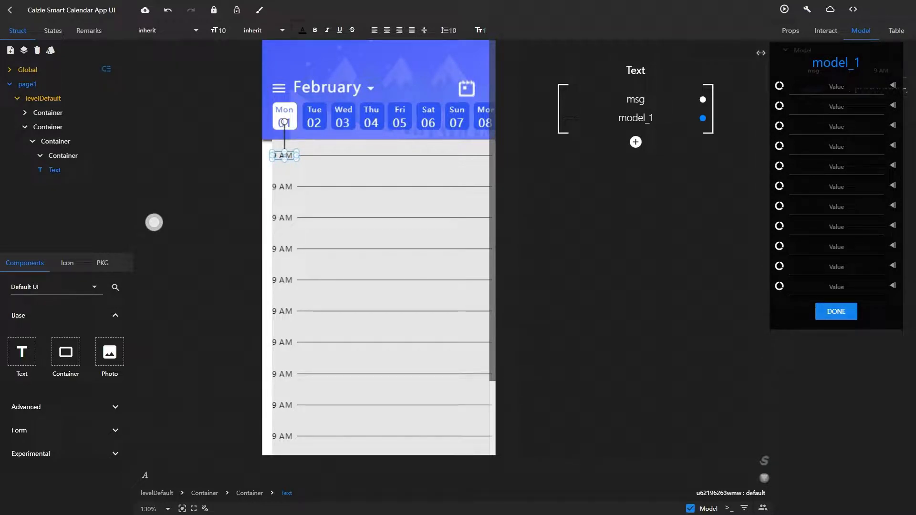
click(893, 165)
click(893, 165)
Fill the thirteen entries with hourly labels from 9 AM through 12 PM to 9 PM, and save the values.
click(836, 86)
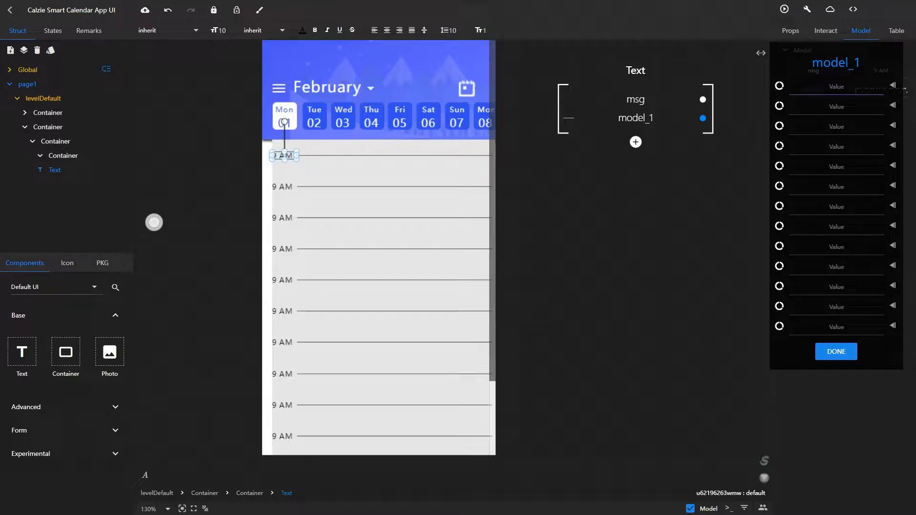
text(10 AM)
click(836, 106)
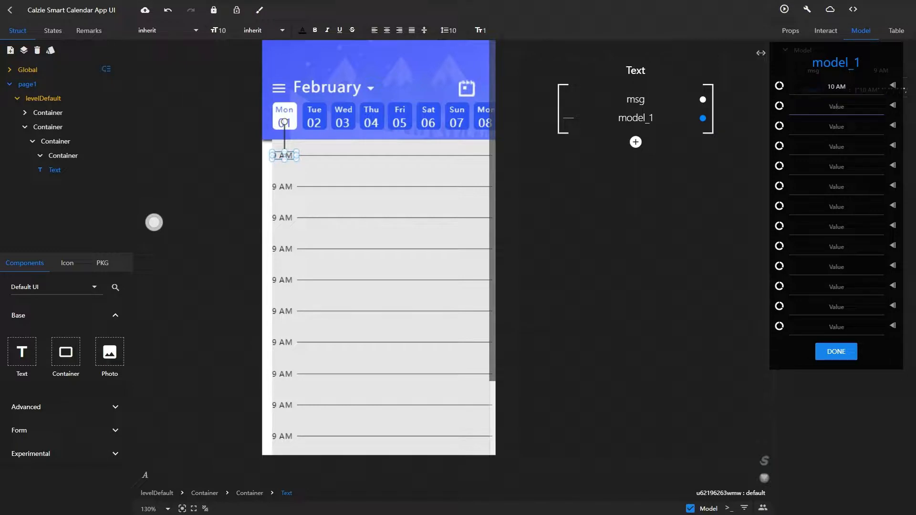
text(11 AM)
key(Tab)
text(12 AM)
key(Tab)
text(13)
key(BackSpace)
text(PM)
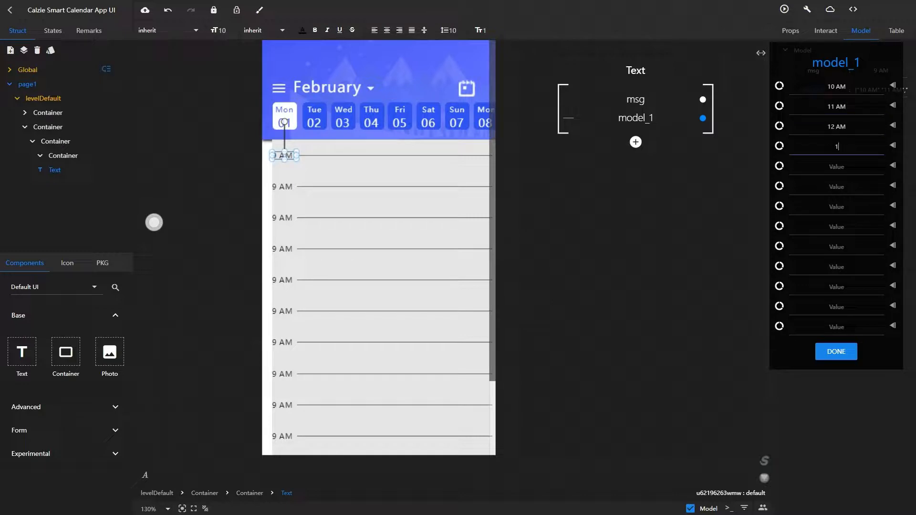
key(Tab)
text(2 PM)
key(Tab)
text(3 PM)
key(Tab)
text(4 PM)
key(Tab)
text(5 PM)
key(Tab)
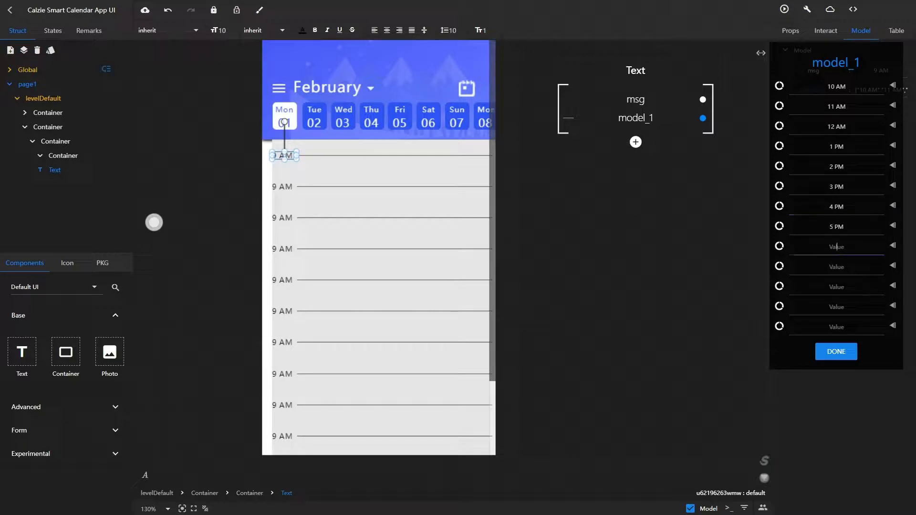
text(9 PM)
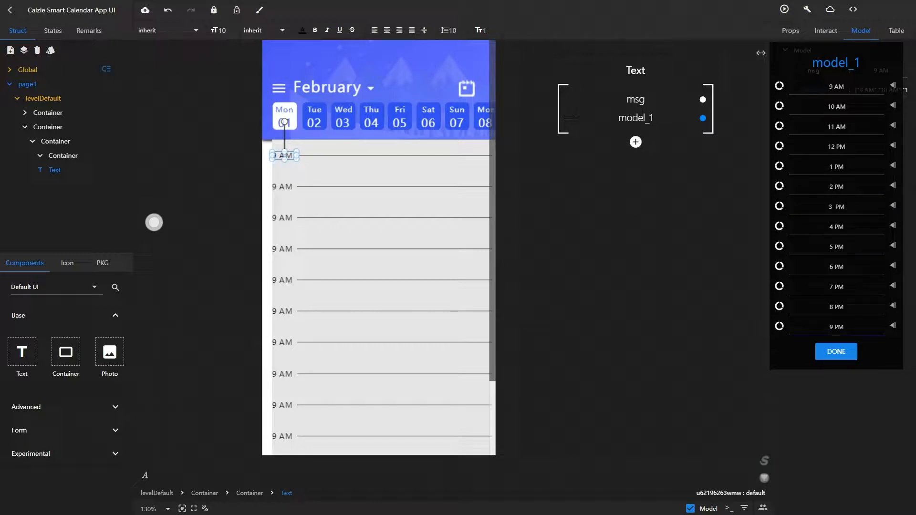
click(836, 351)
mouse_move(635, 286)
mouse_down()
mouse_move(644, 277)
mouse_move(650, 285)
mouse_up()
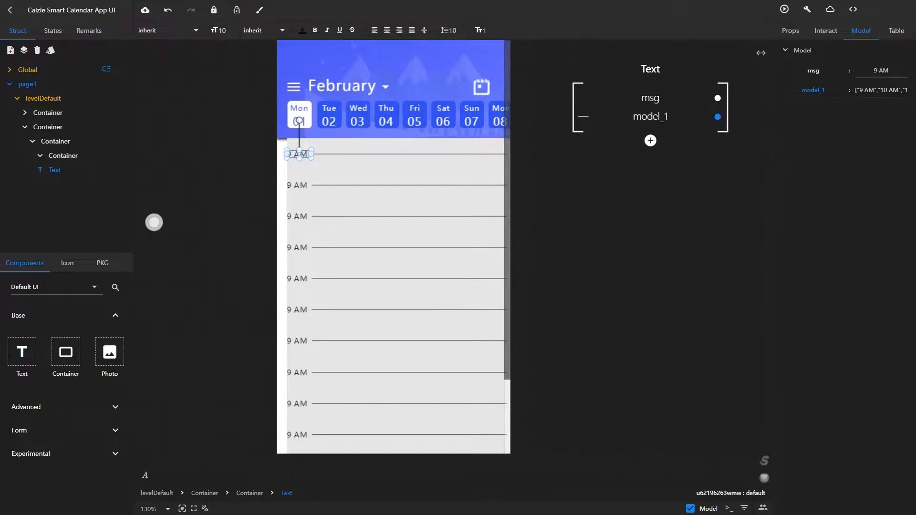
Rename the hourly values model msg so that it drives the hour text in place of the fixed label.
double_click(813, 90)
text(MSG)
key(BackSpace)
key(BackSpace)
key(BackSpace)
text(mshg)
key(BackSpace)
key(BackSpace)
text(g)
key(Return)
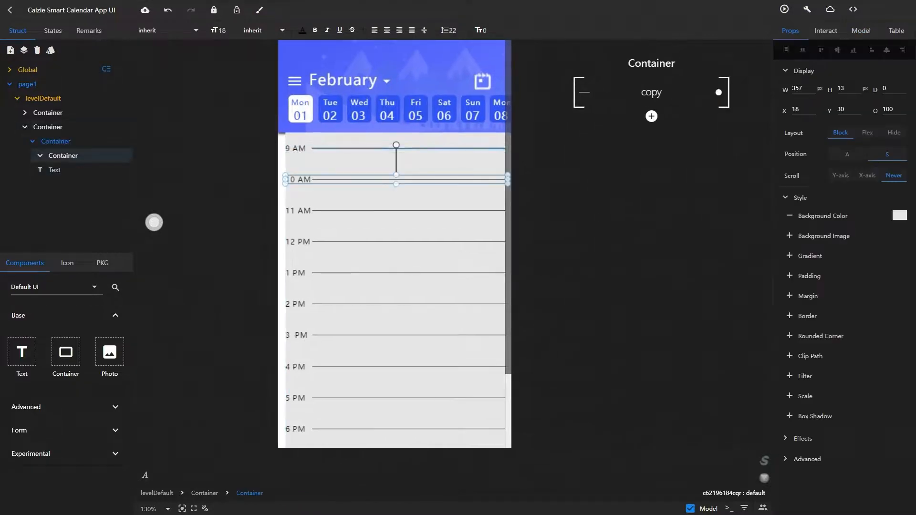
Shift the hour text slightly inward by increasing its X position.
click(55, 170)
click(63, 156)
click(55, 170)
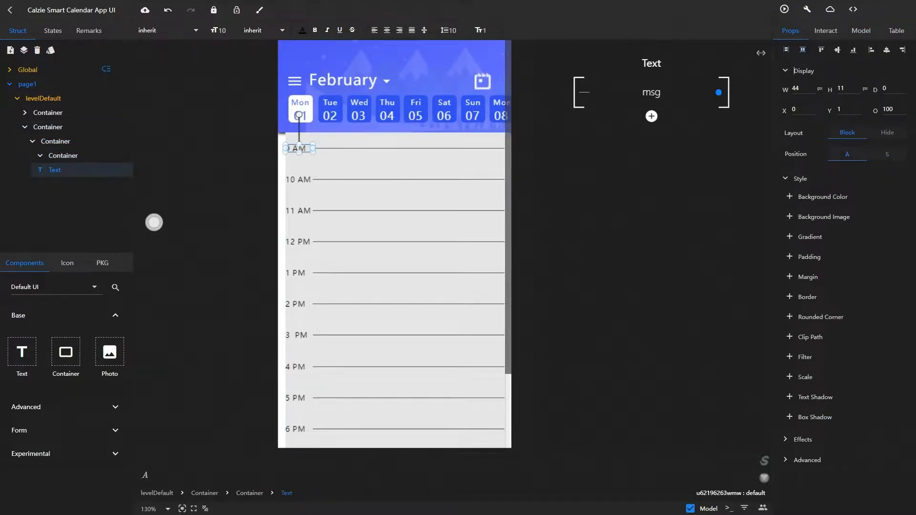
key(Up)
key(Up)
key(Up)
key(Up)
Remove the background colour from the content container and from the hourly row container.
click(47, 127)
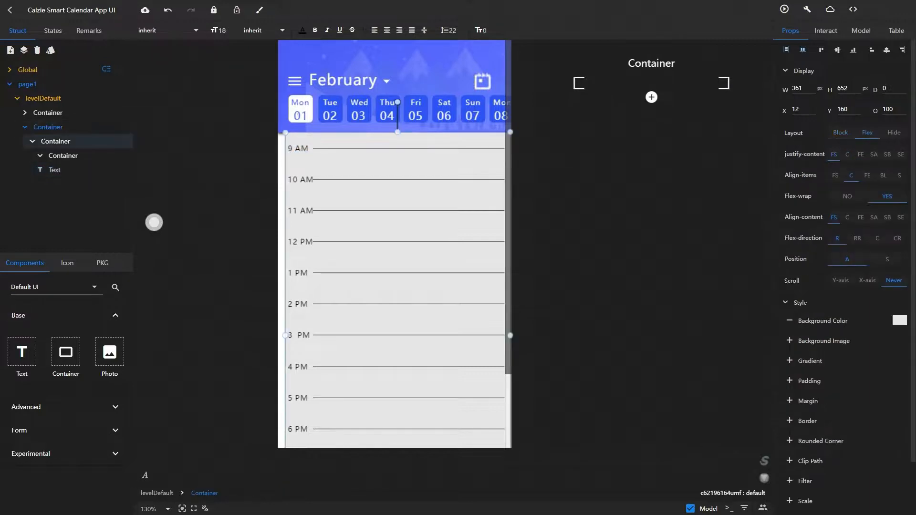
click(63, 155)
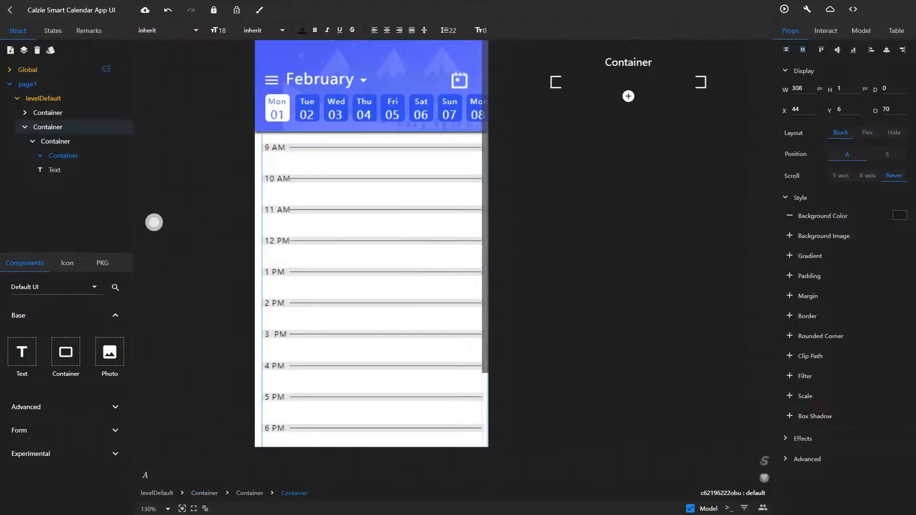
click(56, 142)
click(789, 216)
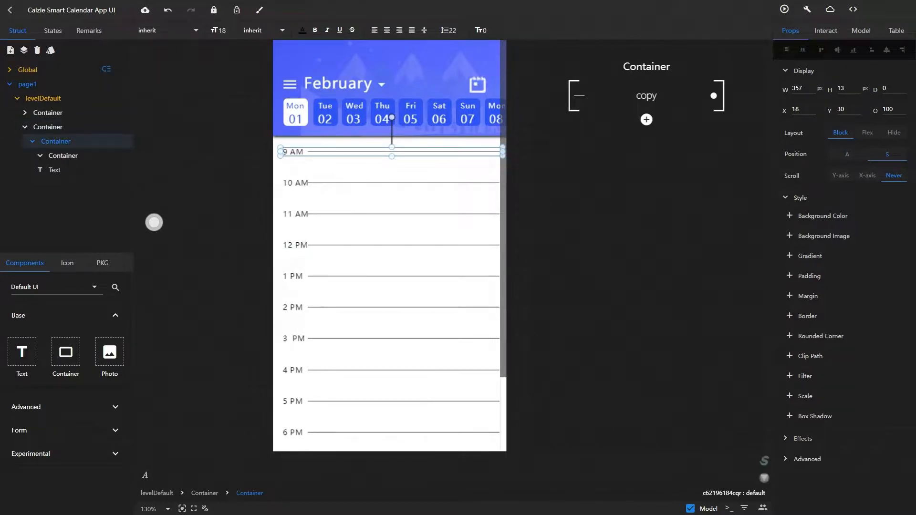
Add a new container inside the content container at about X 42, Y 34, and give it a near-black background.
click(47, 127)
drag(65, 352, 324, 162)
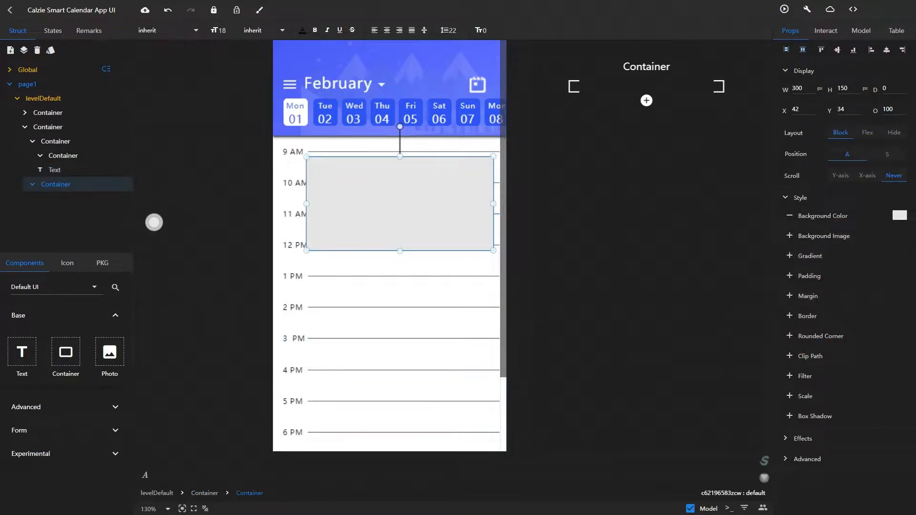
click(900, 216)
click(900, 216)
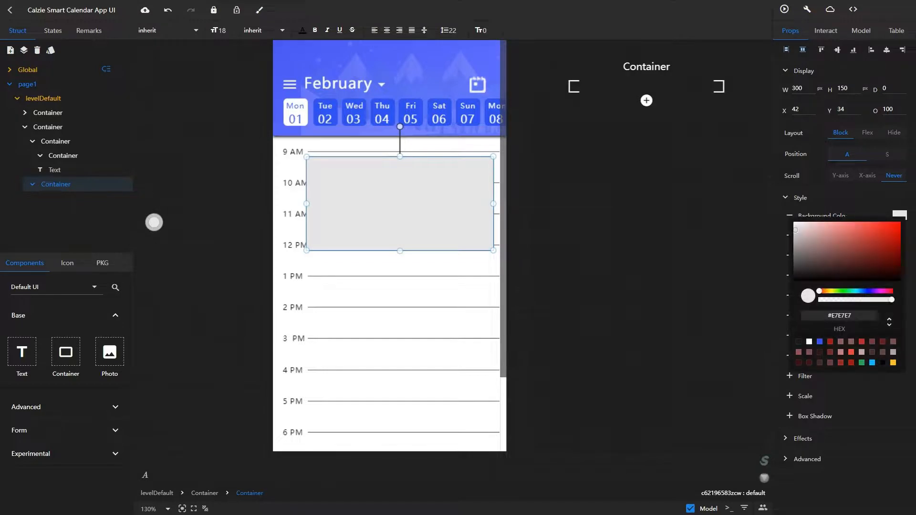
click(799, 341)
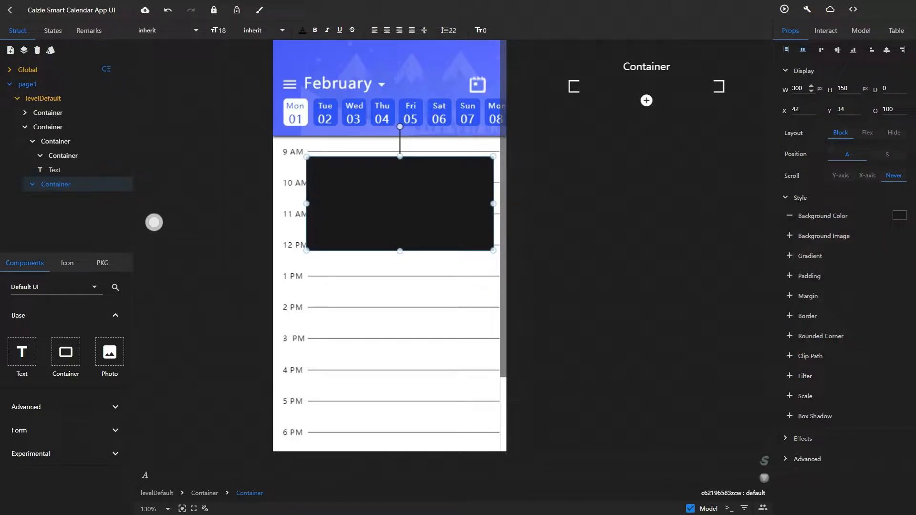
Turn the near-black container into a vertical line 1 px wide and 454 px high.
text(1)
key(Tab)
text(454)
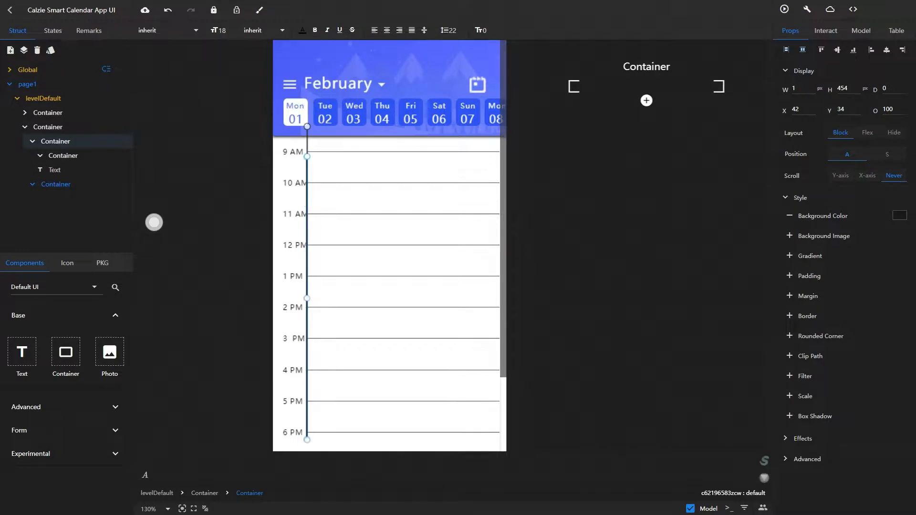
Place the vertical line at about X 52, Y 7, and stretch it to the page's lower end, about 644 px high.
drag(307, 229, 307, 307)
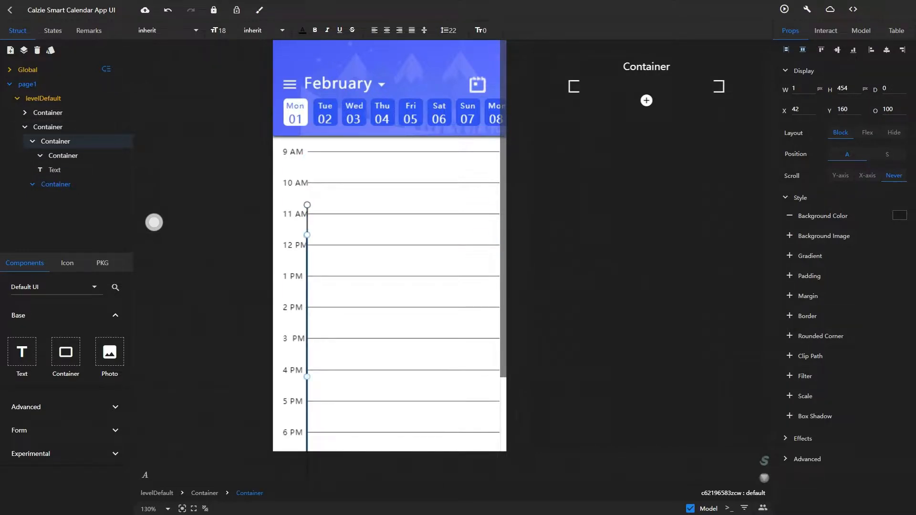
drag(307, 234, 307, 140)
key(Up)
key(Up)
key(Up)
key(Up)
key(Up)
key(Up)
key(Up)
key(Up)
key(Up)
key(Up)
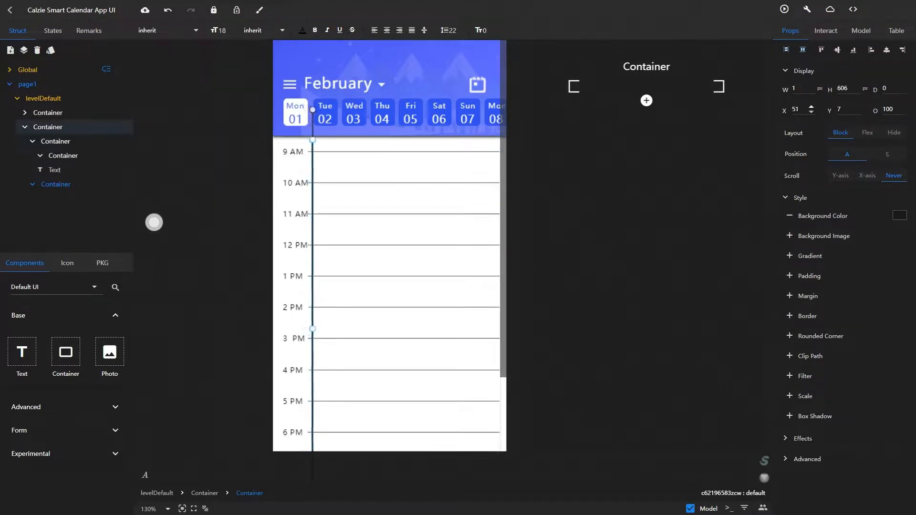
scroll(389, 286, down, 2)
drag(313, 427, 313, 451)
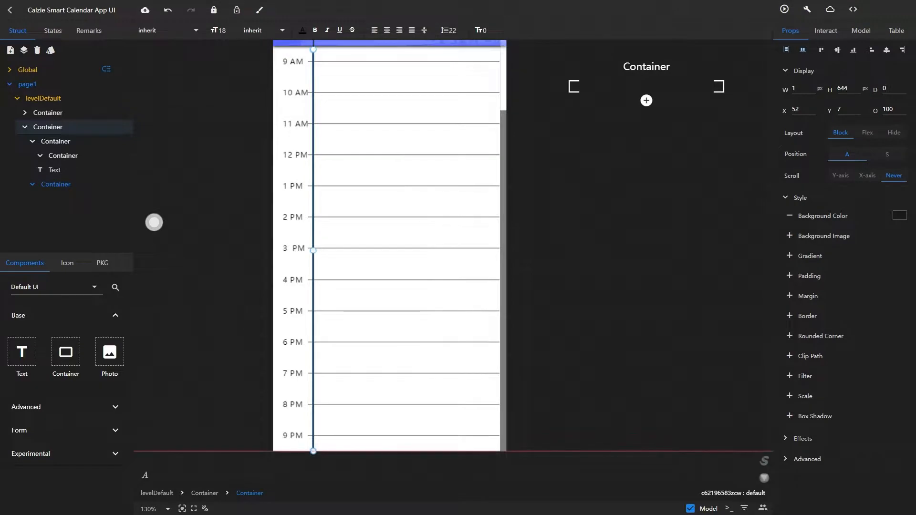
scroll(389, 334, up, 2)
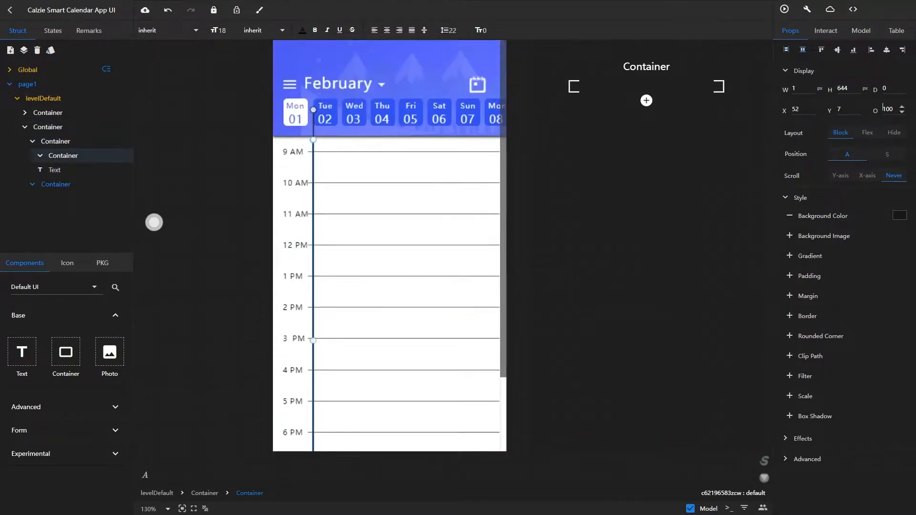
Set the vertical line's opacity to 50 and lighten the hourly horizontal lines by lowering their opacity.
click(48, 127)
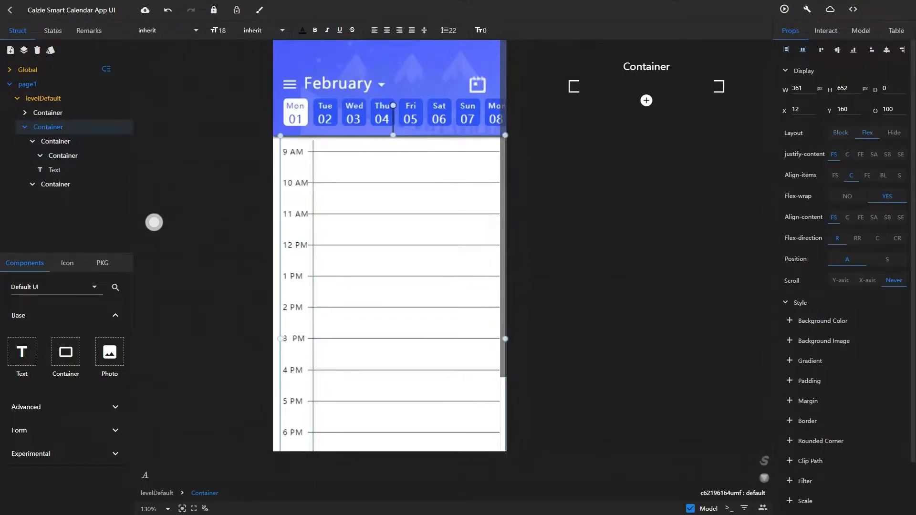
click(56, 184)
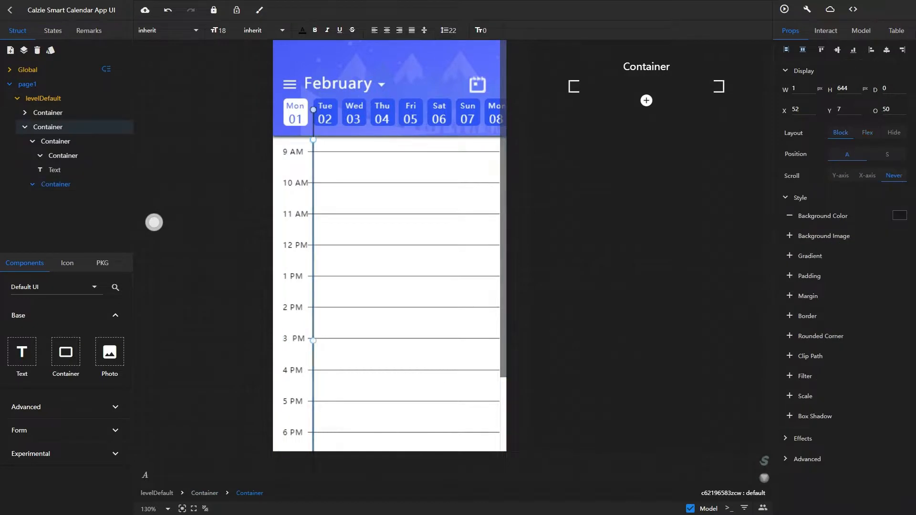
click(55, 141)
click(56, 184)
click(63, 156)
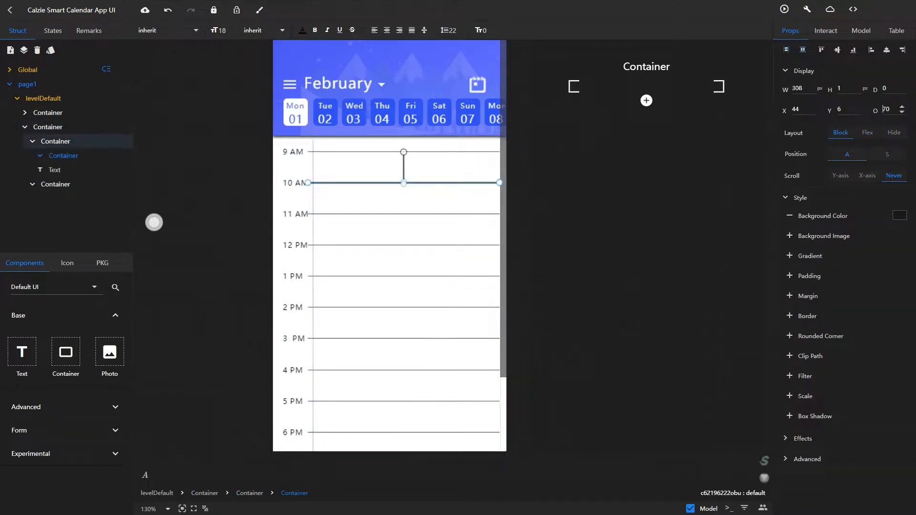
click(48, 127)
click(43, 98)
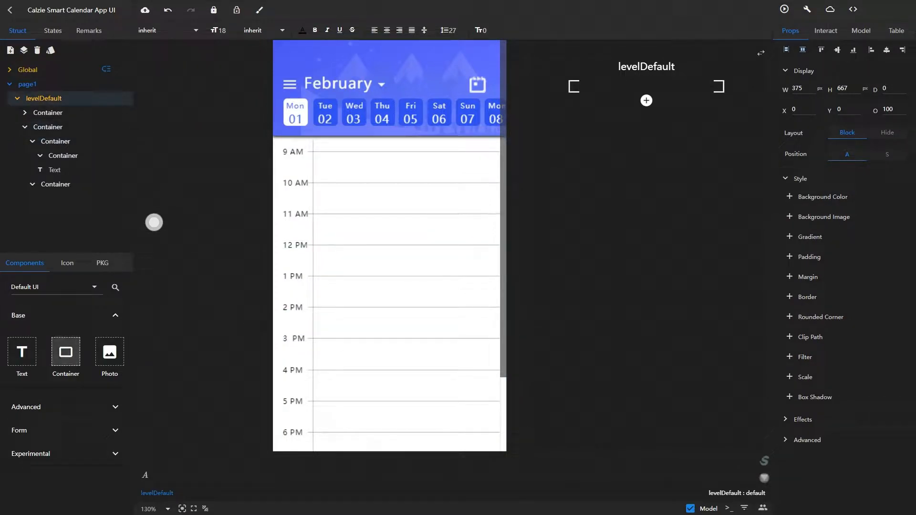
Add a container without background at X 52, Y 124, starting at the 11 AM line, about 311 px wide and 403 px high.
drag(67, 352, 373, 220)
drag(406, 308, 406, 441)
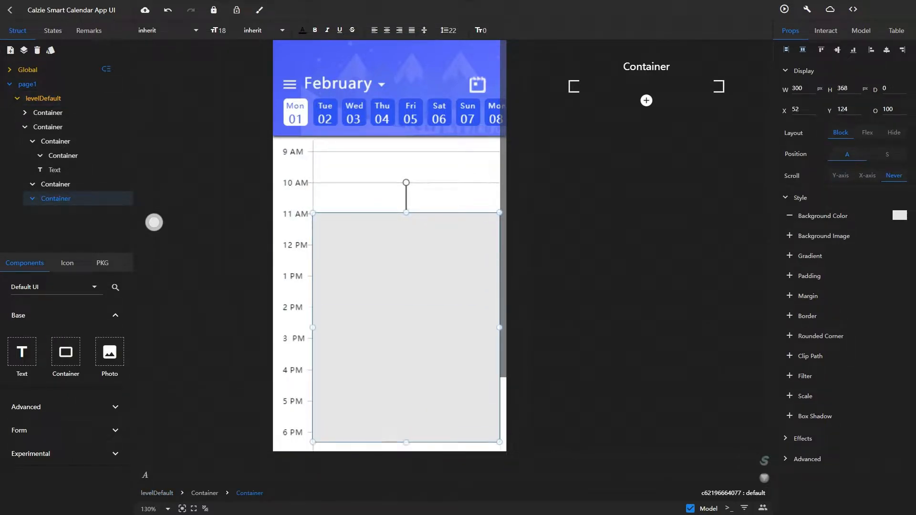
scroll(406, 441, down, 2)
drag(406, 350, 406, 374)
drag(499, 248, 499, 249)
scroll(491, 267, up, 2)
drag(499, 339, 506, 339)
scroll(552, 323, down, 3)
scroll(553, 310, up, 3)
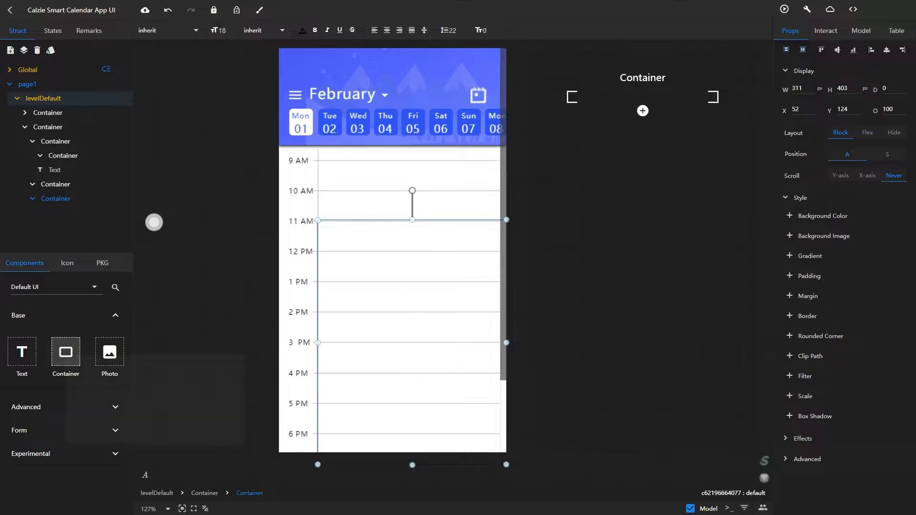
Nest a container with rounded corners of 6 at X 0, Y 0 of the transparent container, about 311 px wide and 49 px high.
drag(66, 354, 327, 228)
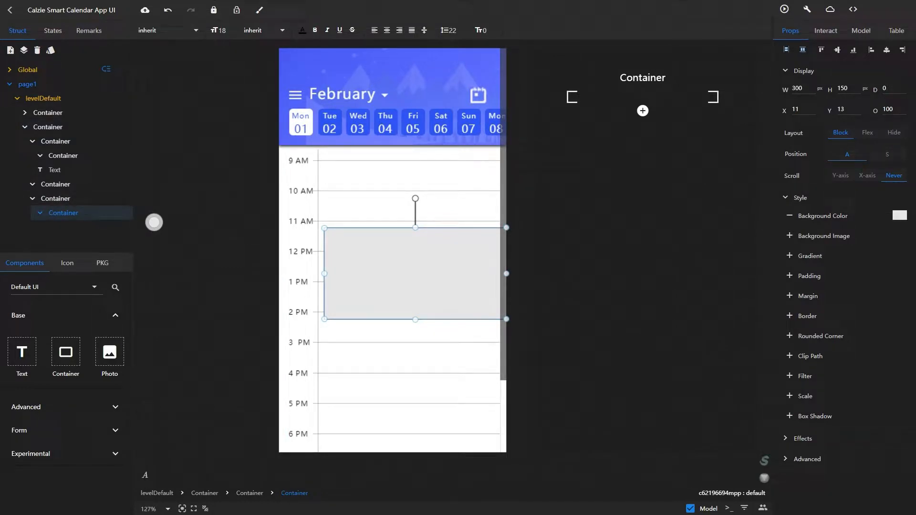
click(790, 336)
drag(596, 286, 653, 292)
drag(472, 280, 465, 271)
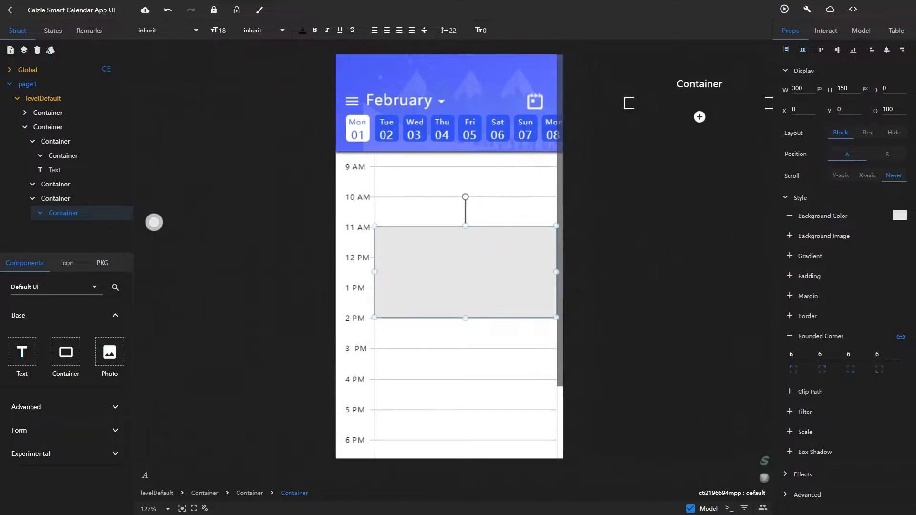
drag(556, 272, 563, 272)
drag(469, 318, 469, 257)
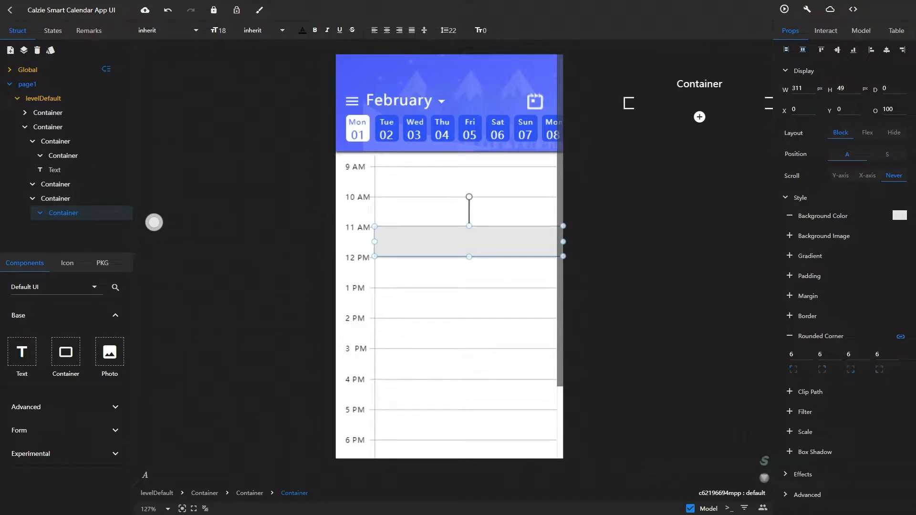
Fill the nested event block with blue #3E59E8 and extend its height to about 50 px.
click(900, 216)
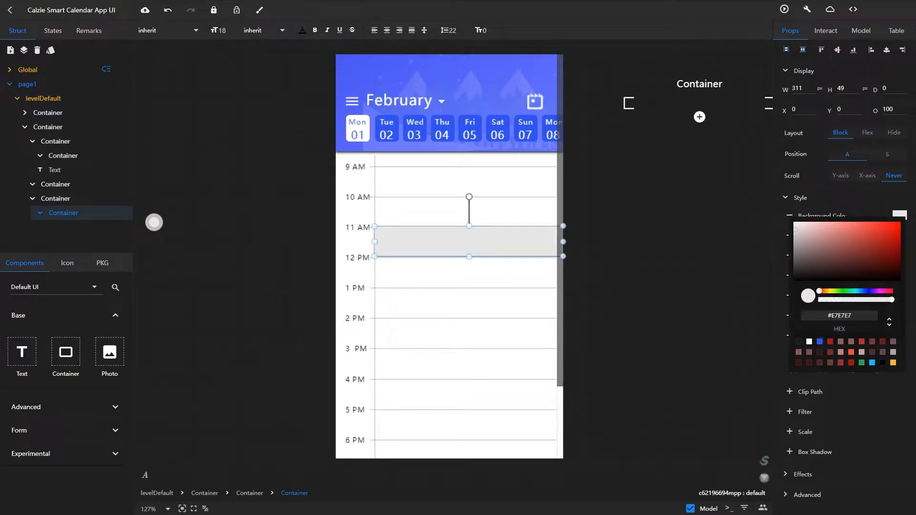
click(820, 342)
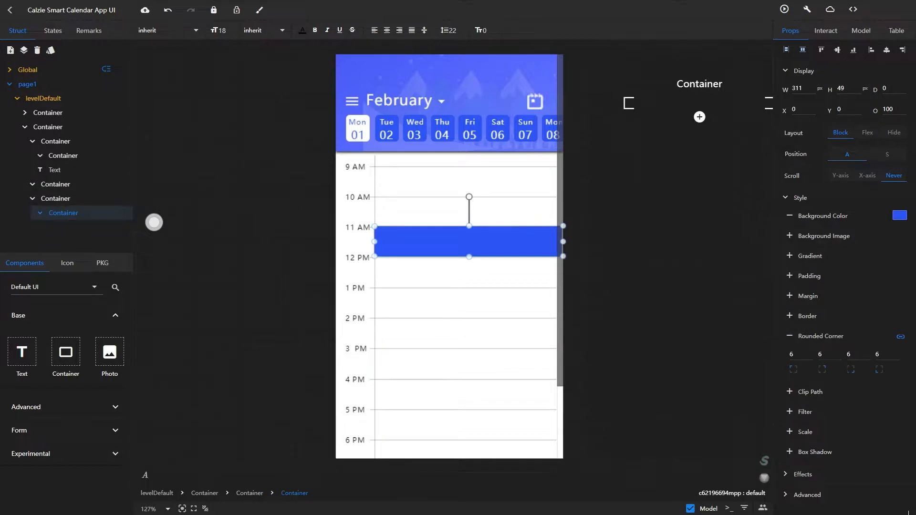
drag(469, 257, 469, 258)
scroll(469, 257, right, 1)
scroll(469, 257, up, 1)
click(900, 216)
click(874, 229)
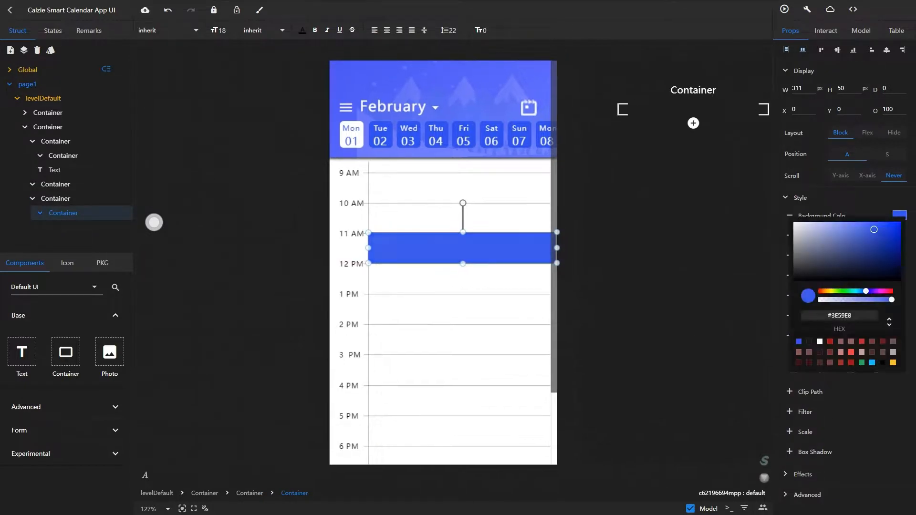
Lighten the event block's blue fill and add a text reading New York at the block's right end.
drag(874, 230, 854, 233)
key(Escape)
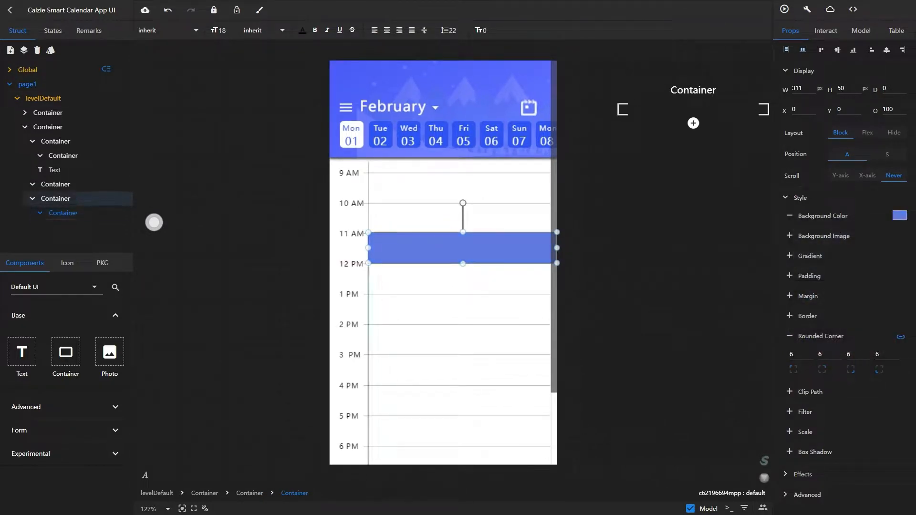
drag(22, 352, 533, 247)
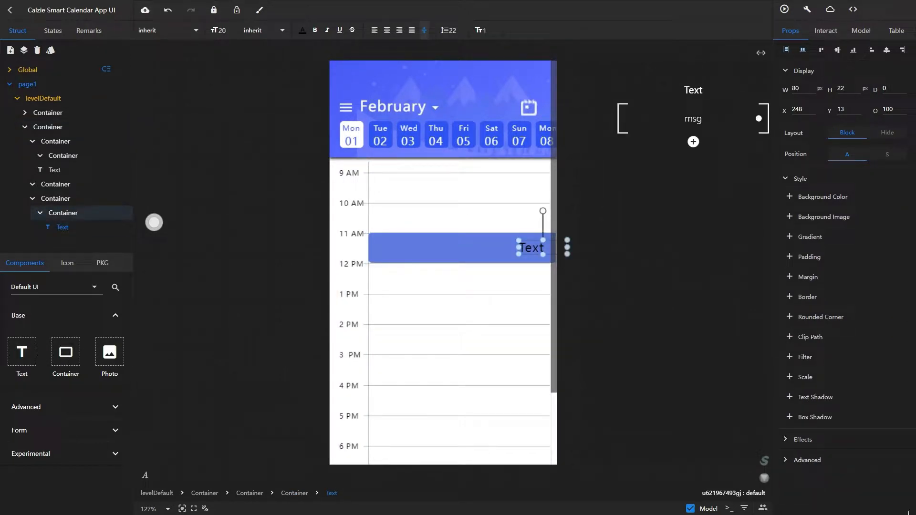
click(862, 31)
double_click(881, 70)
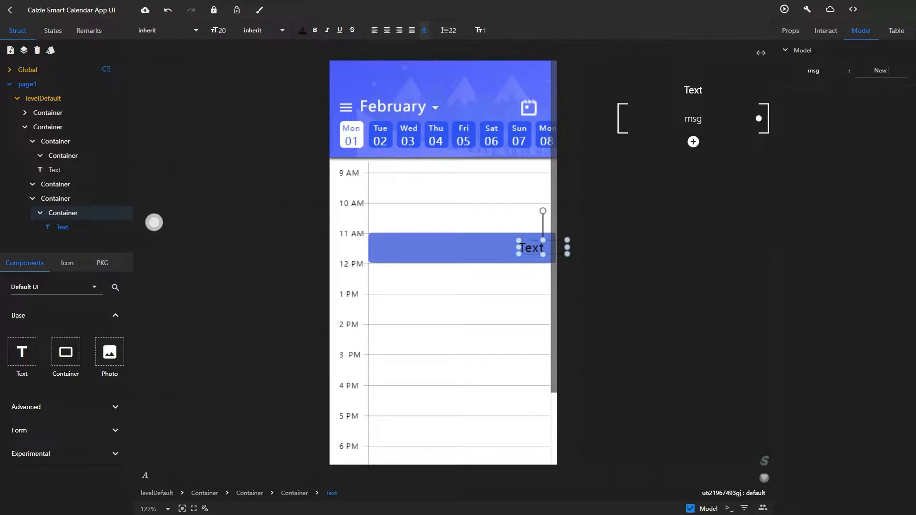
key(Return)
Set the New York text to font size 13, opacity 60 and width 72, placed near the event block's upper-right corner.
click(783, 31)
text(13)
key(Tab)
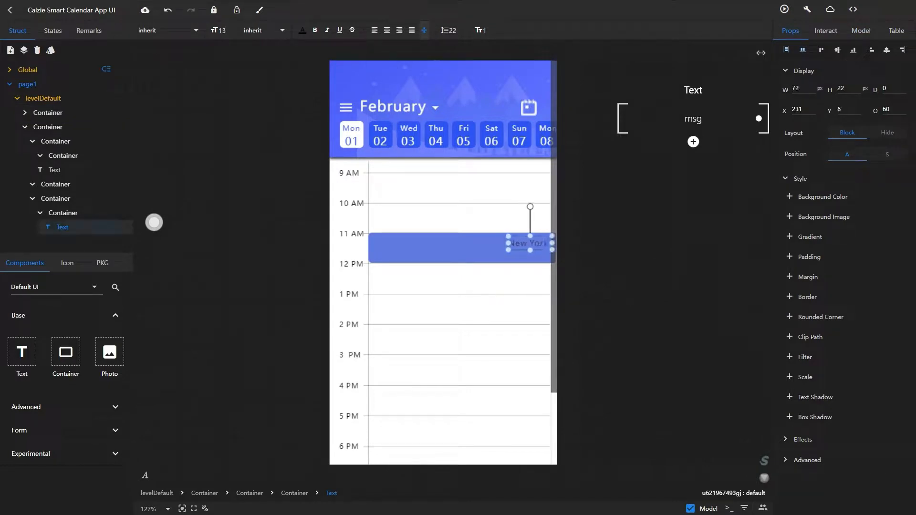
click(63, 213)
click(62, 227)
key(Up)
key(Up)
key(Up)
key(Up)
Add a left-aligned title text reading Marketing & Sales Drive at the event block's upper left, with font size 15.
click(63, 213)
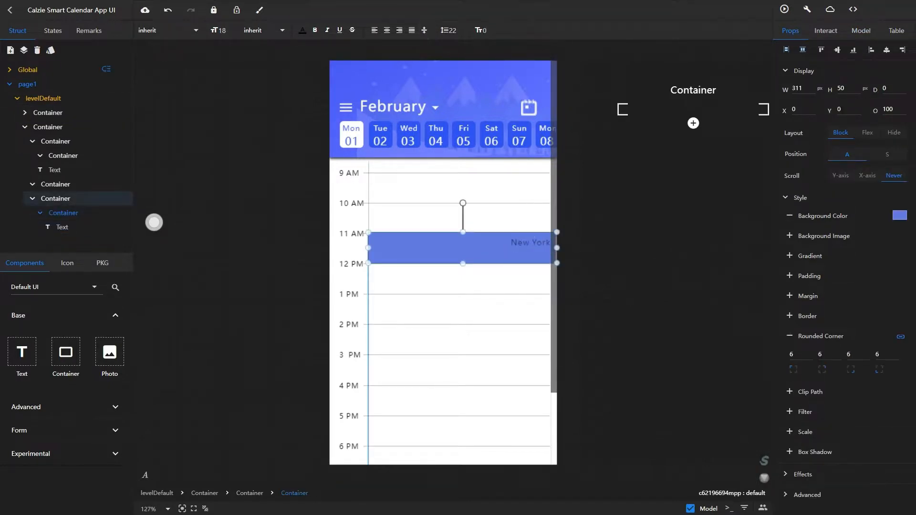
click(22, 352)
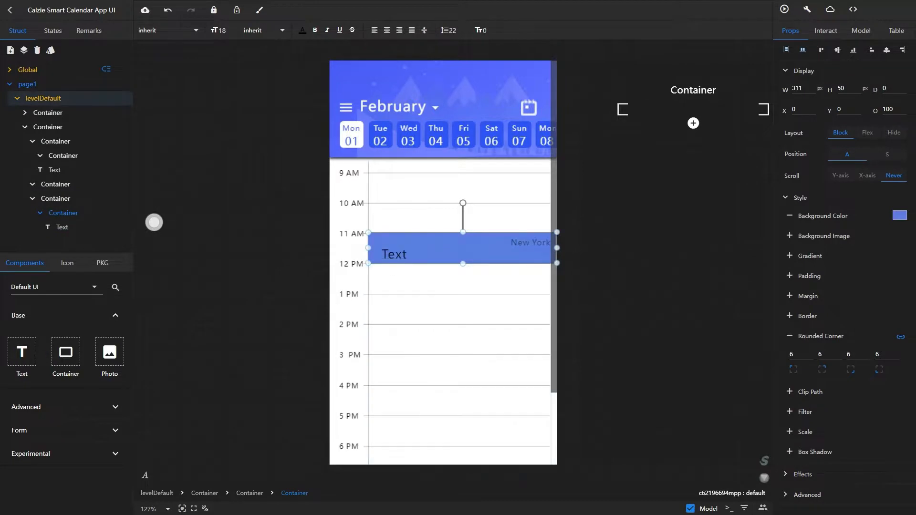
mouse_move(399, 244)
mouse_down()
mouse_move(455, 258)
mouse_move(485, 249)
mouse_move(410, 250)
mouse_up()
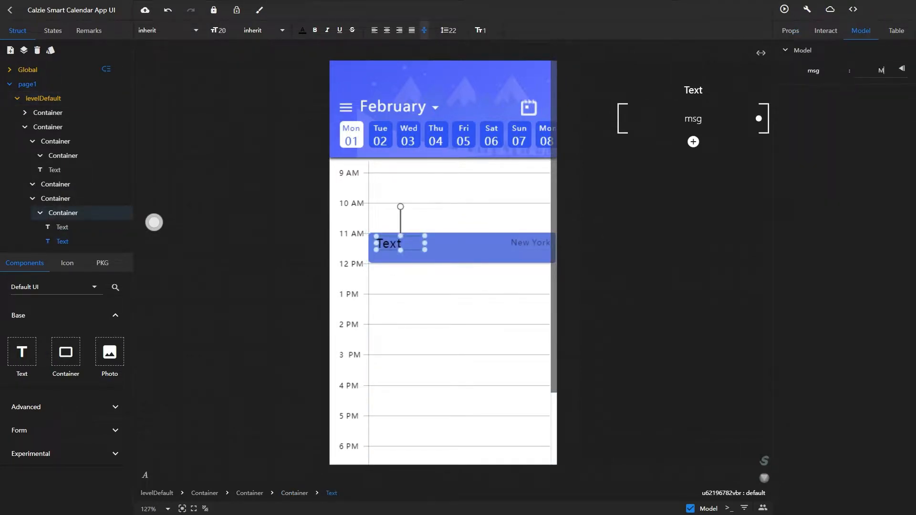
text(8)
text(& Sales D)
key(Return)
click(223, 30)
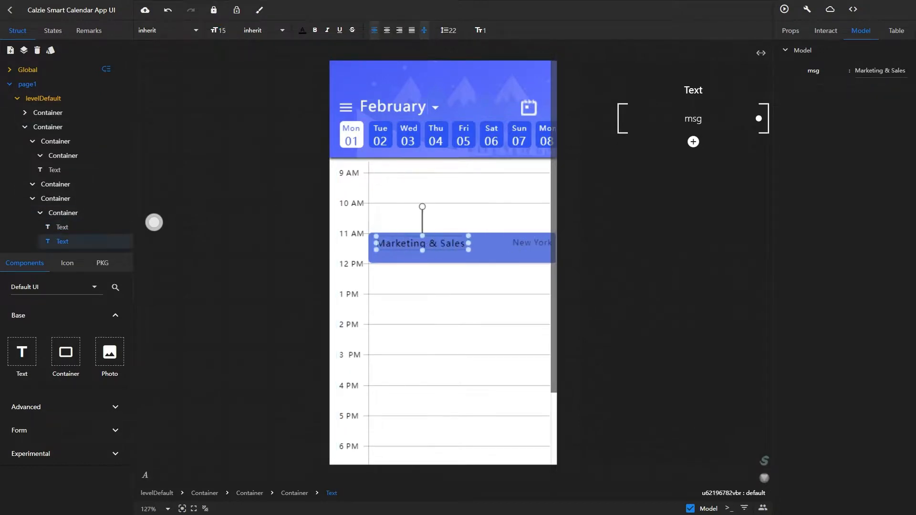
Colour the event title white and widen it so Marketing & Sales Drive fits on one line near the block's left edge.
click(302, 30)
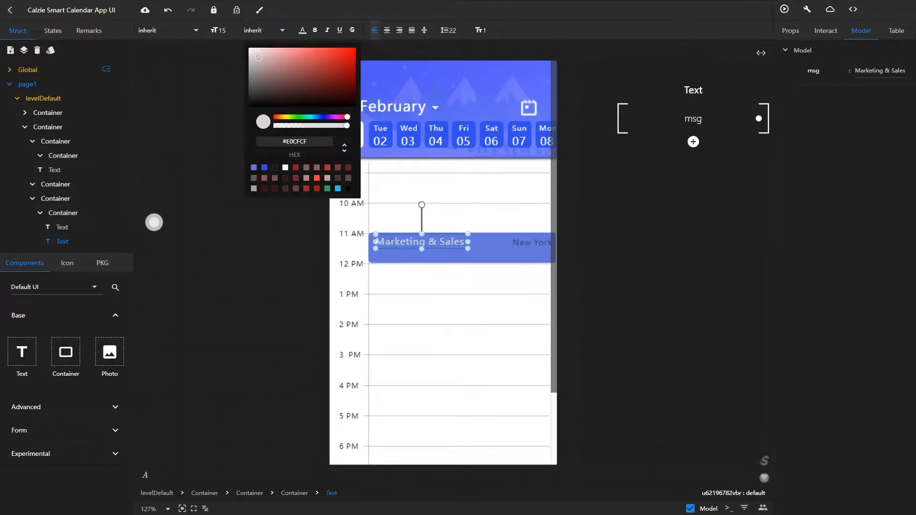
drag(258, 57, 249, 48)
click(205, 129)
click(63, 213)
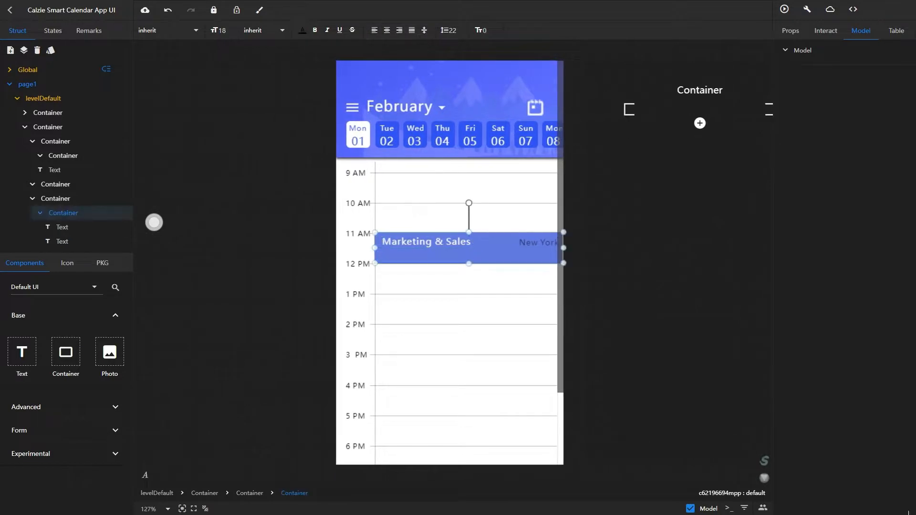
click(62, 242)
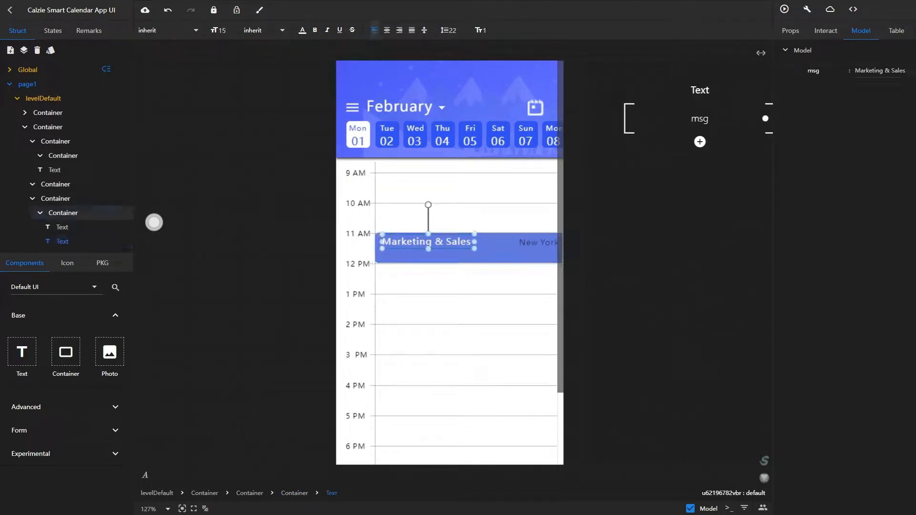
click(441, 257)
click(440, 242)
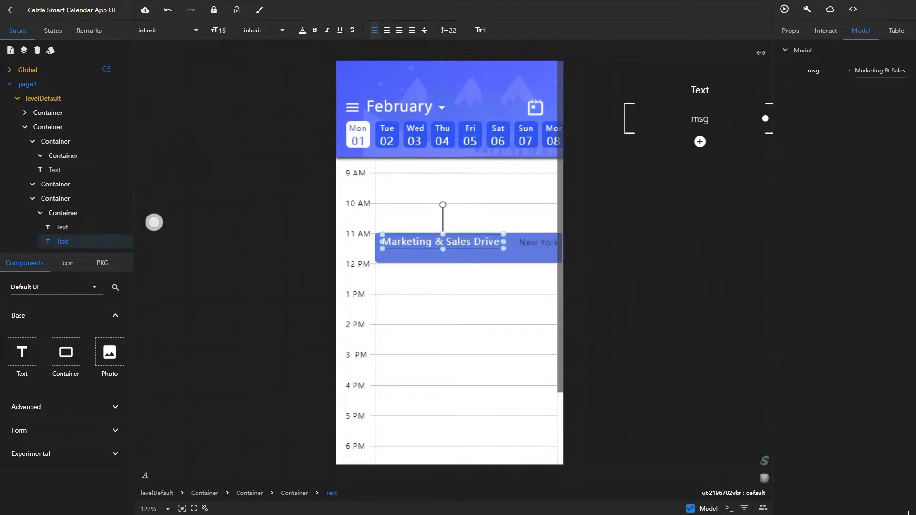
drag(441, 242, 438, 242)
Add a white text reading 11 AM-12 PM below the event title, with font size 11 and line height 17.
click(63, 212)
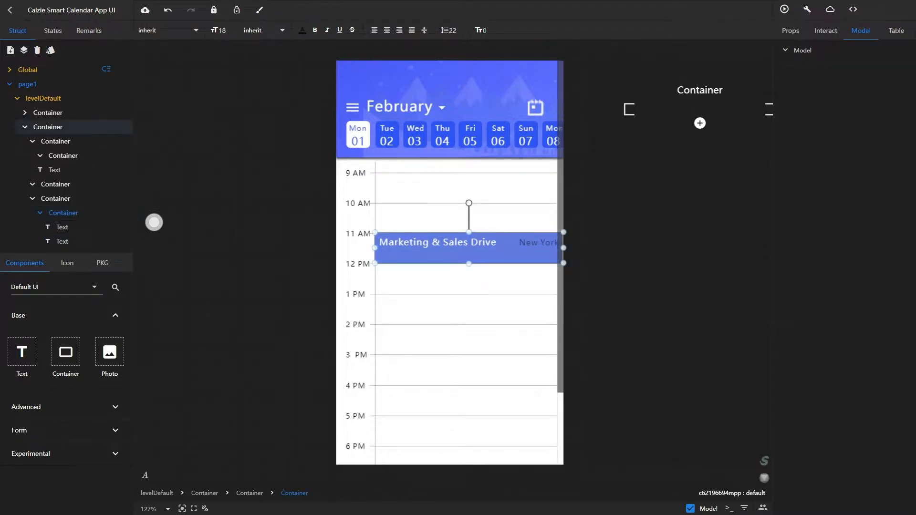
click(22, 352)
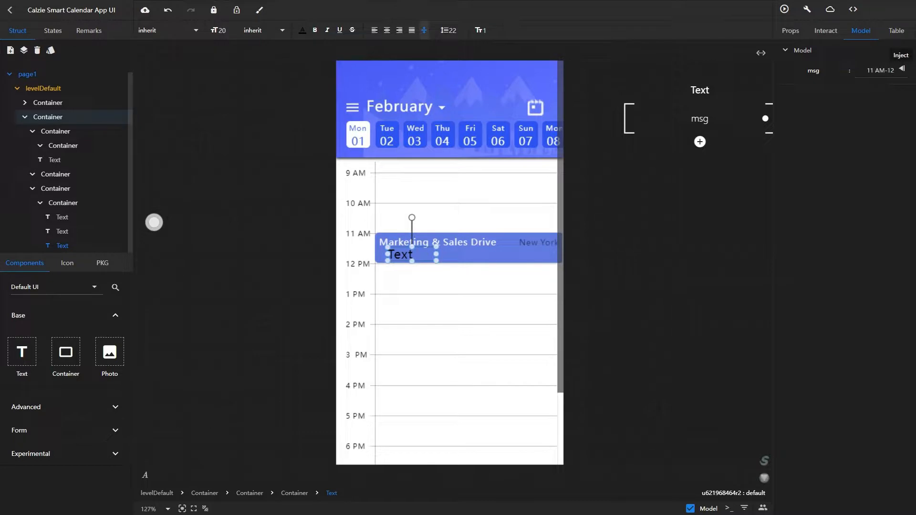
text(PM)
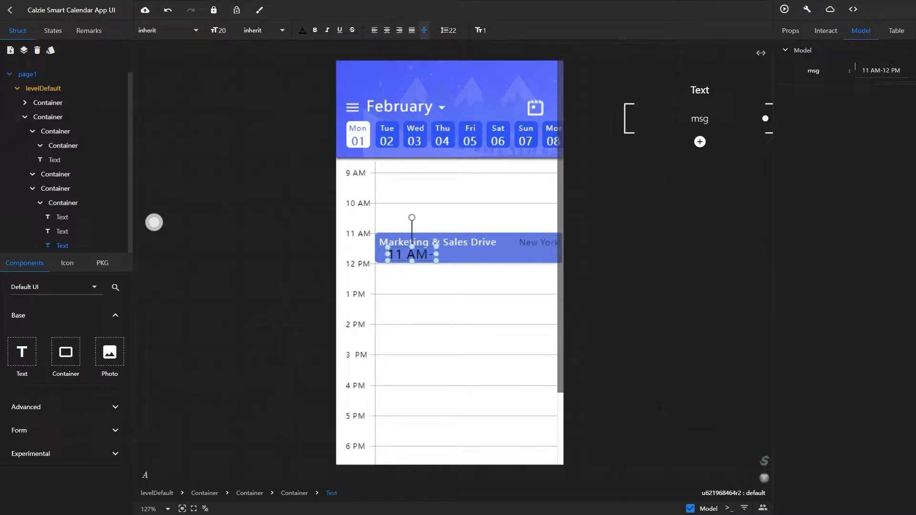
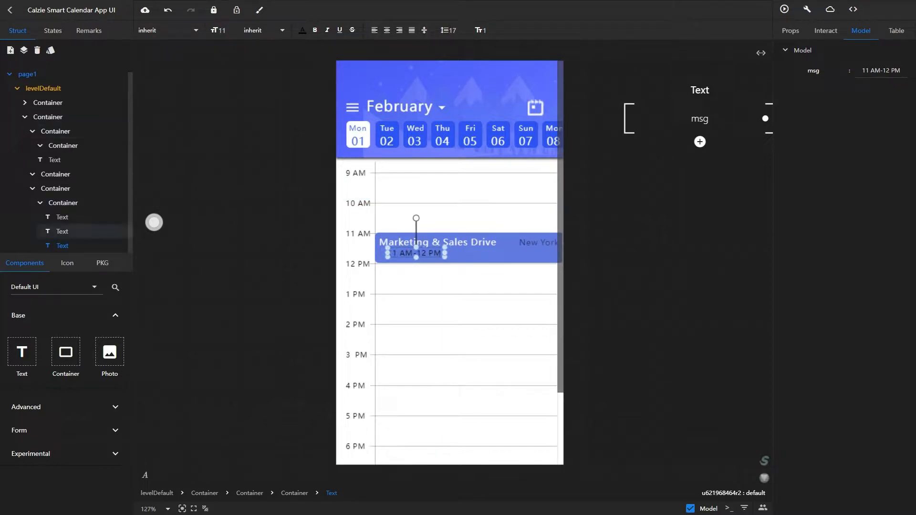
drag(416, 253, 406, 253)
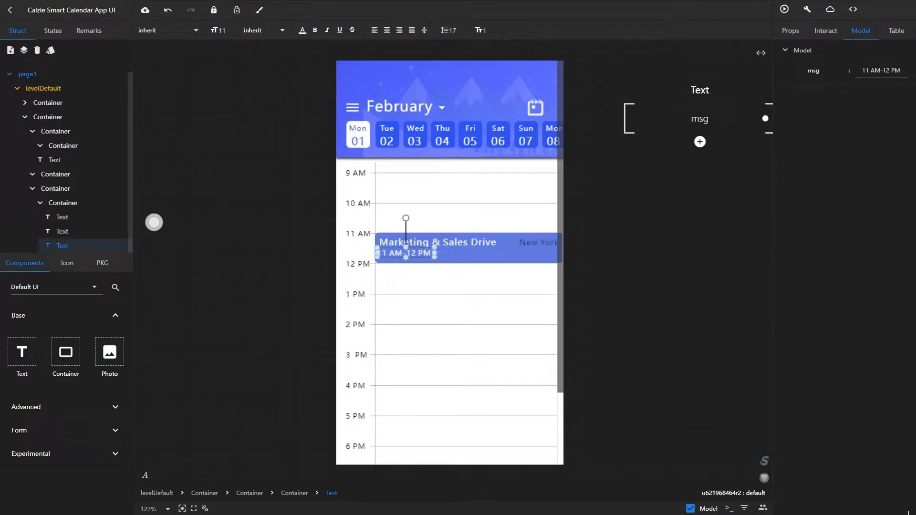
Add a white text reading 1 hour to go beside the event time, with font size 12 and line height 14.
click(63, 203)
drag(22, 352, 451, 255)
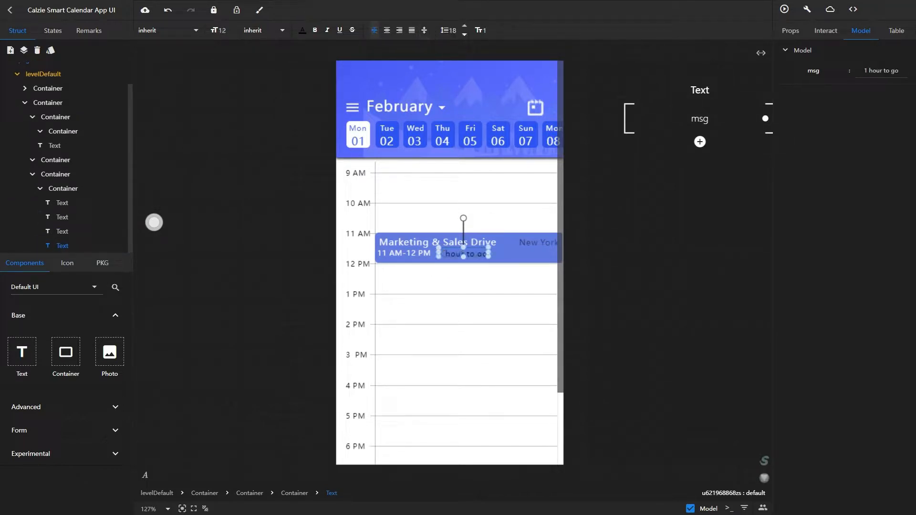
click(302, 31)
click(303, 30)
click(303, 31)
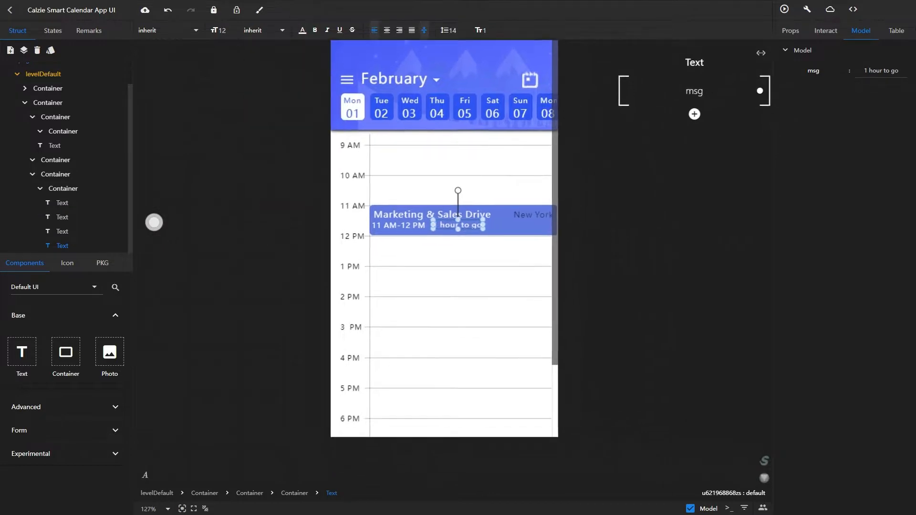
click(63, 189)
click(449, 241)
drag(449, 241, 447, 240)
click(501, 242)
click(448, 270)
click(424, 31)
click(448, 334)
click(501, 242)
click(442, 240)
click(501, 242)
click(448, 334)
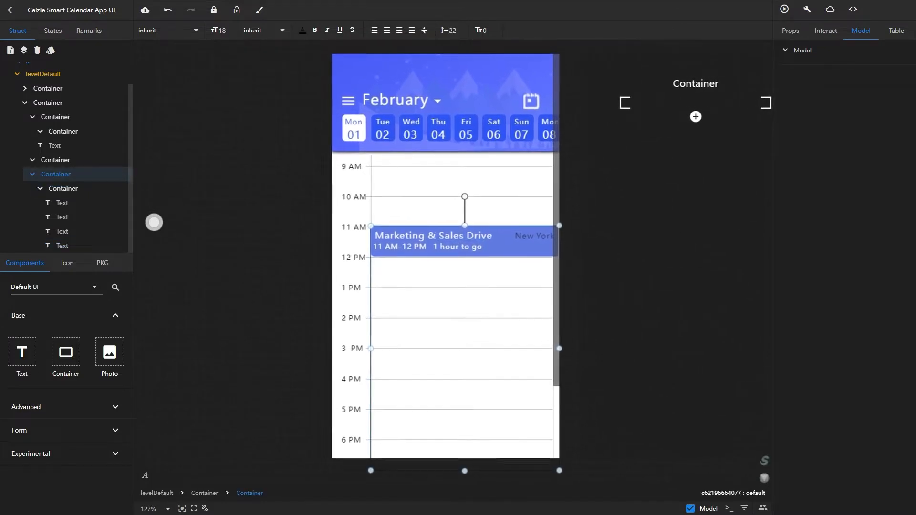
Add a normal-value model named copy to the blue event block container.
click(63, 188)
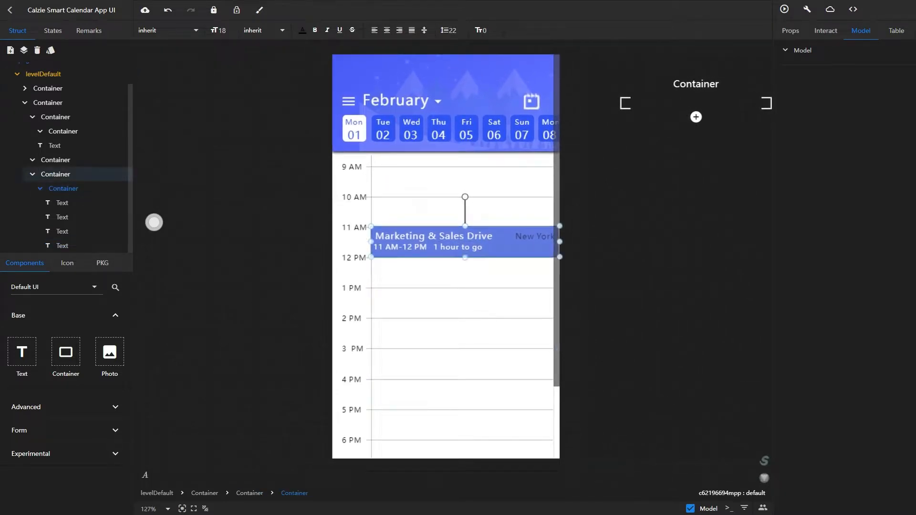
click(40, 188)
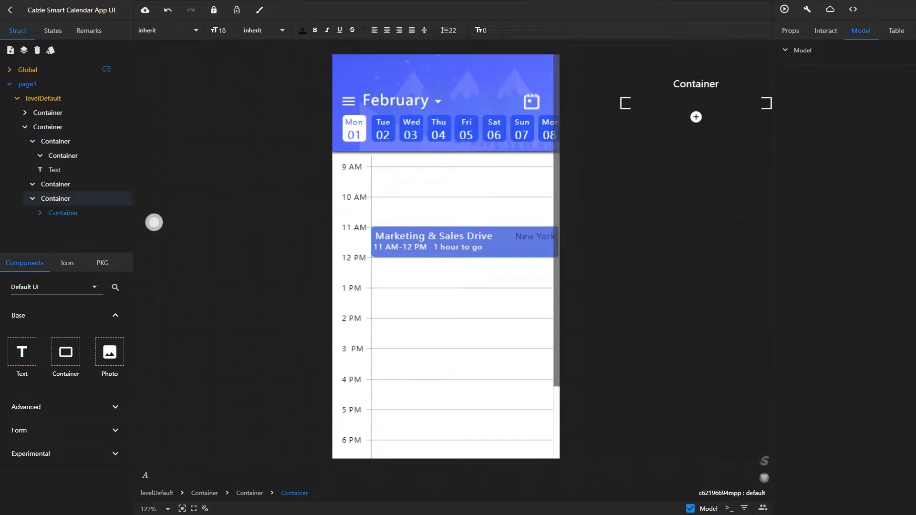
click(716, 117)
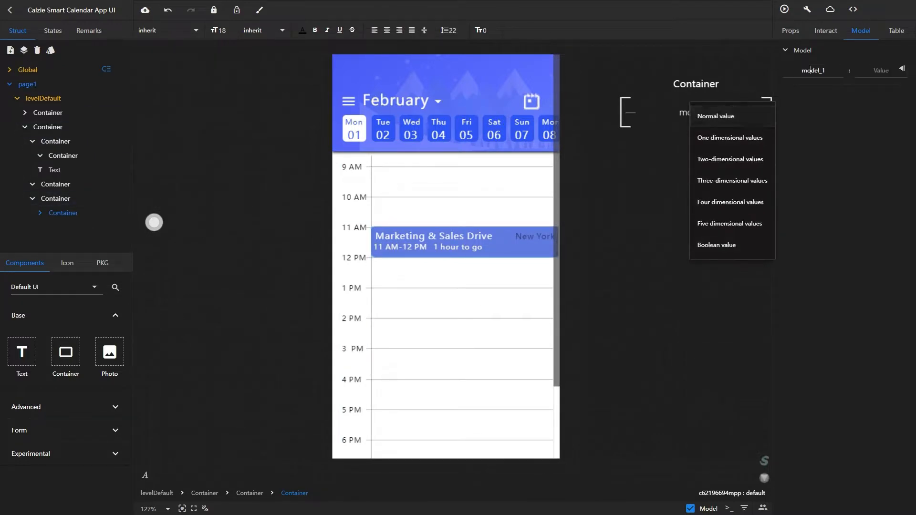
double_click(814, 70)
text(copy)
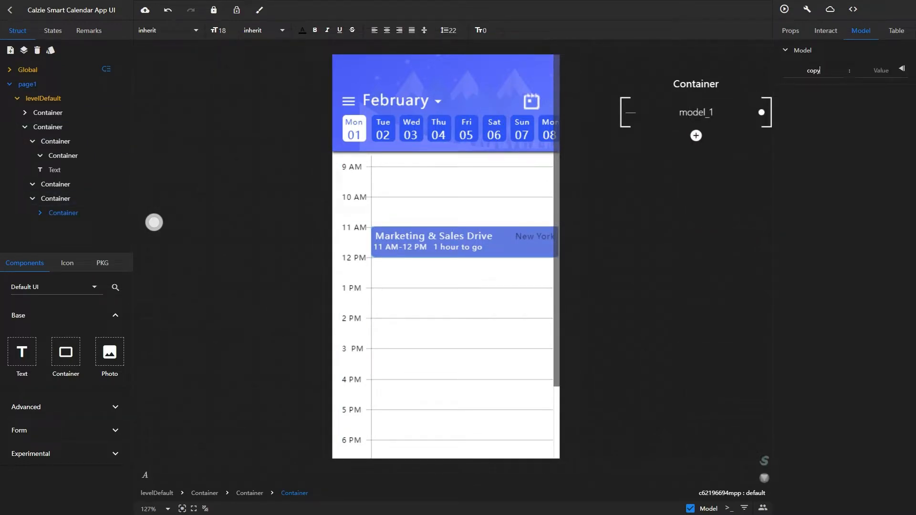
key(Return)
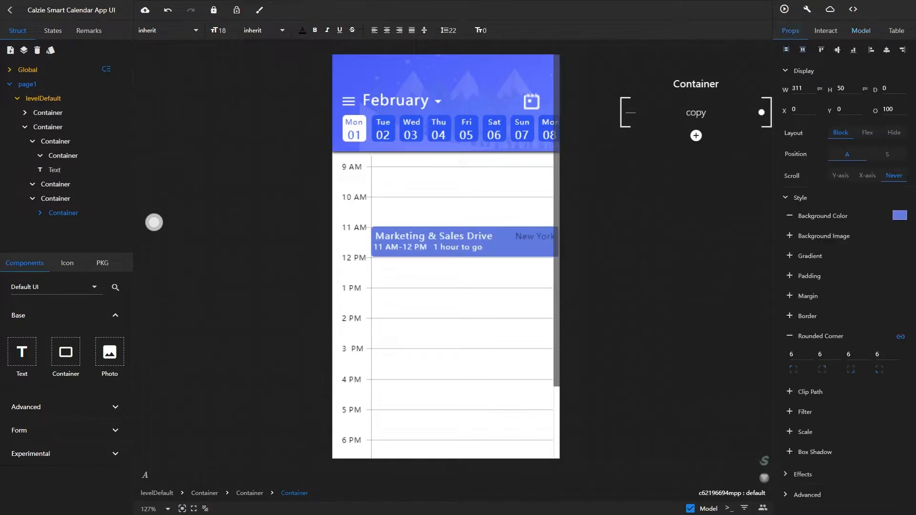
Switch the transparent container around the event blocks to Flex layout with wrapping and baseline item alignment.
click(867, 132)
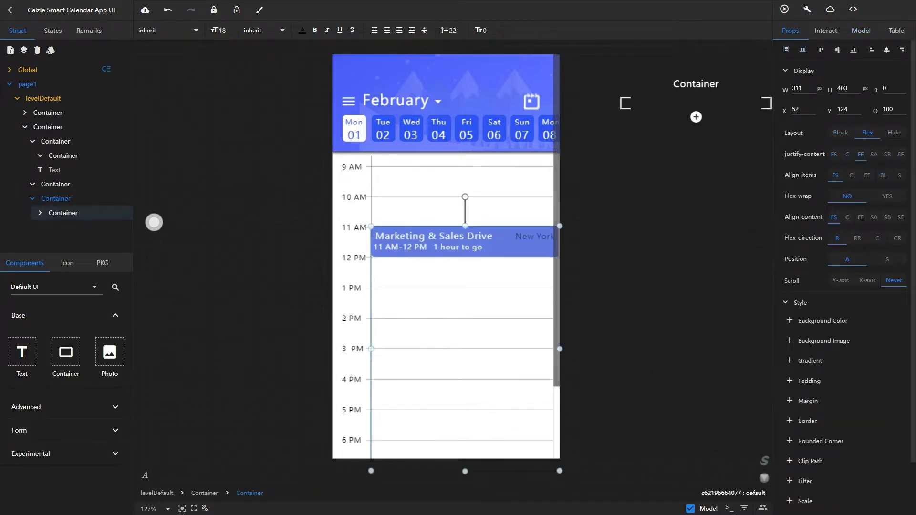
click(887, 197)
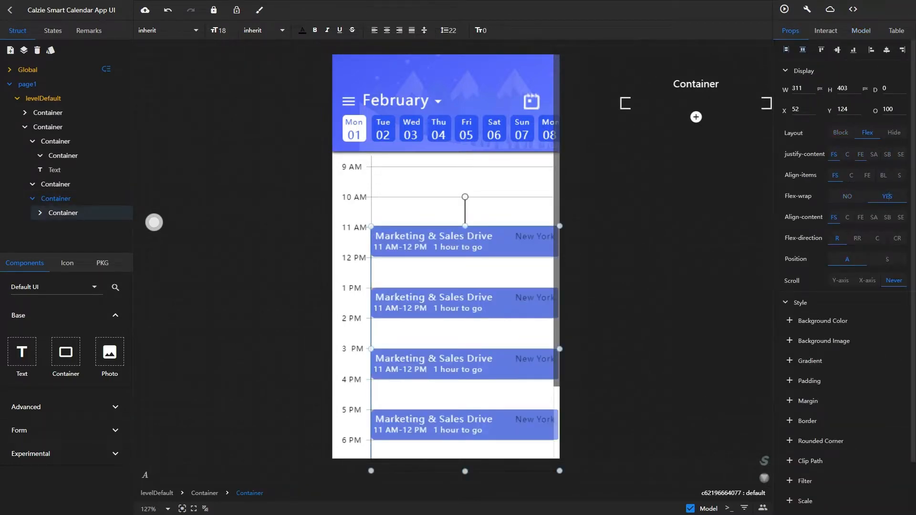
scroll(446, 257, down, 1)
scroll(445, 257, right, 1)
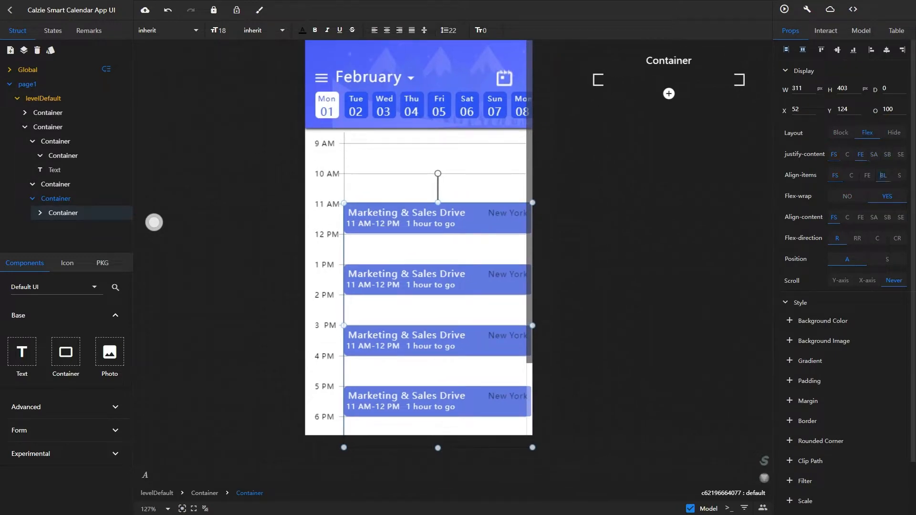
scroll(435, 390, down, 2)
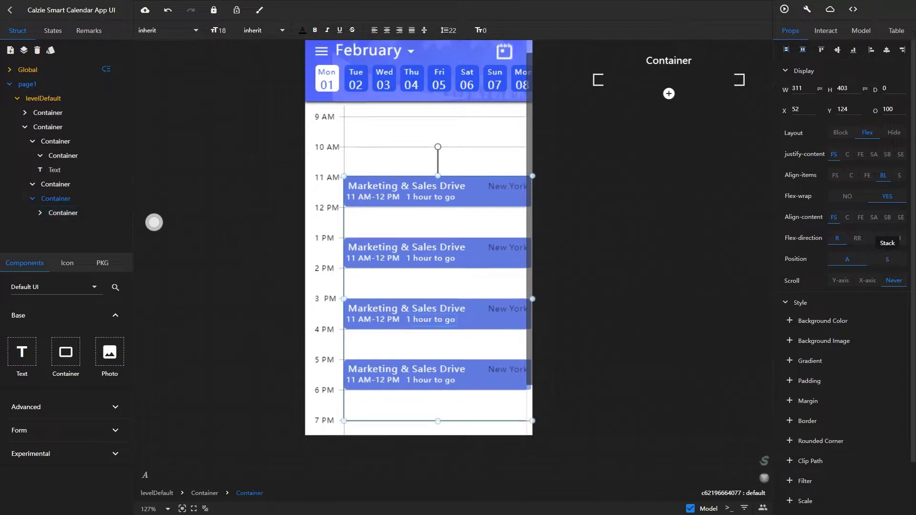
Collapse the main timeline container in the structure tree and hide it on the canvas.
click(435, 374)
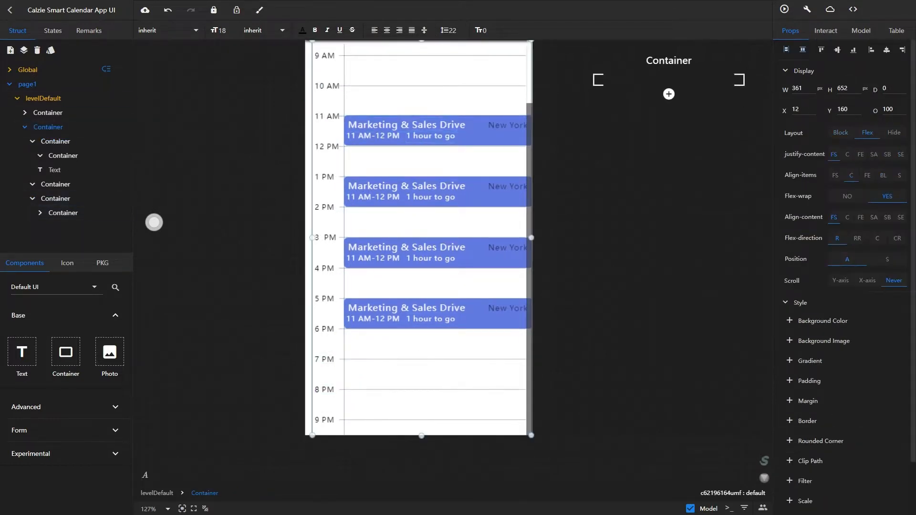
scroll(420, 239, right, 1)
scroll(419, 238, up, 1)
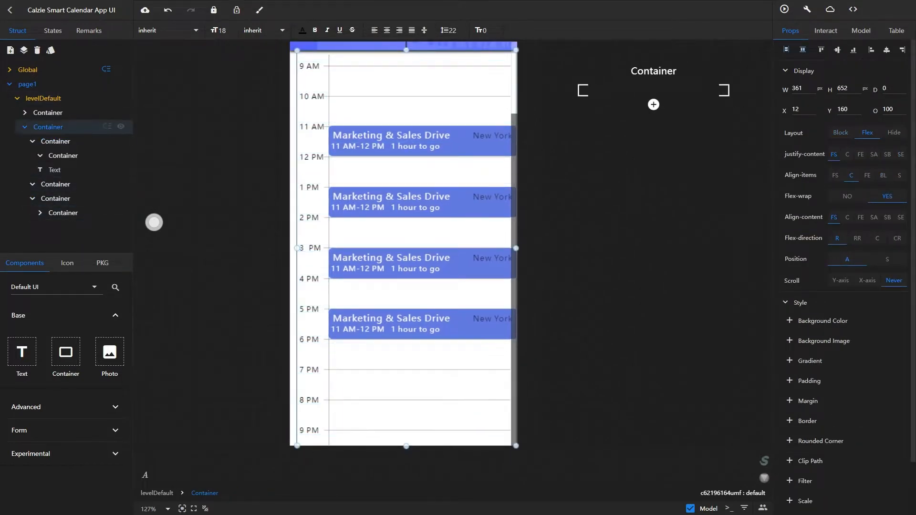
click(25, 127)
drag(66, 351, 28, 336)
click(120, 126)
Try adding a 60 × 60 px container at X 285, Y 702 in the page's lower-right area.
drag(110, 352, 361, 309)
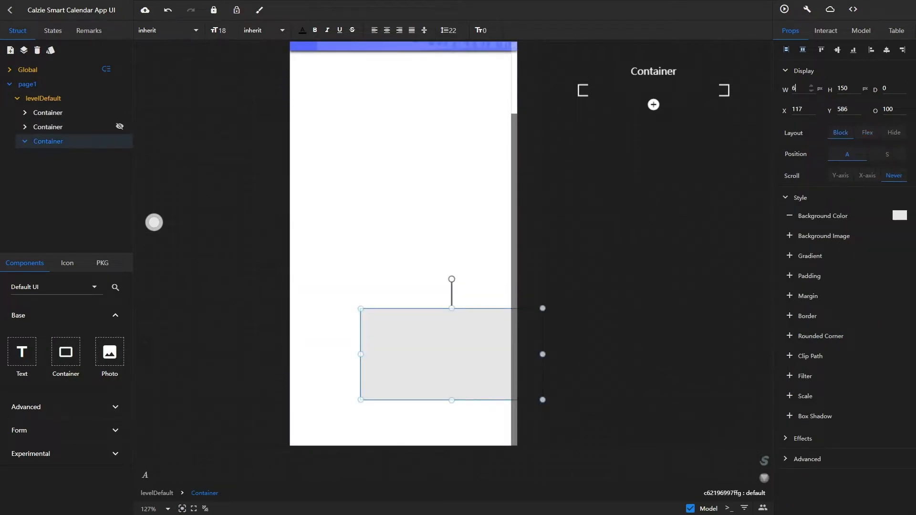
key(Tab)
text(60)
key(Return)
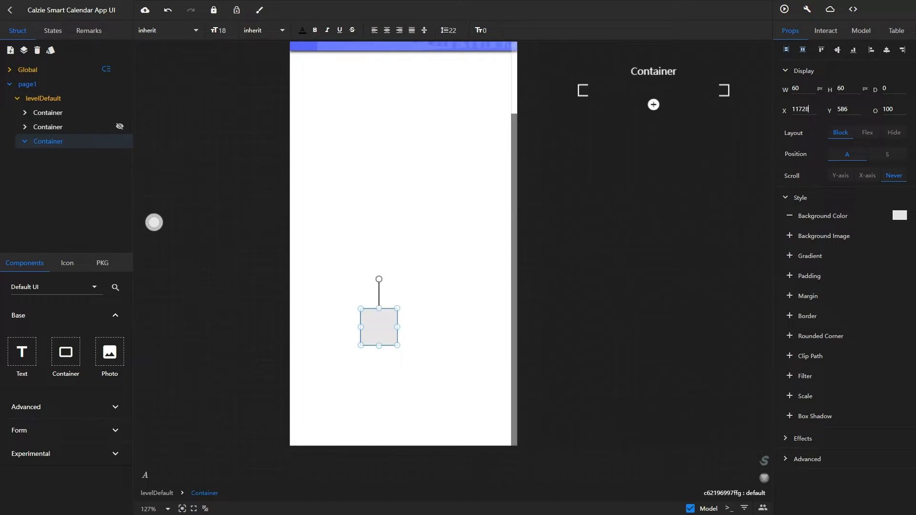
key(Tab)
text(702)
key(Return)
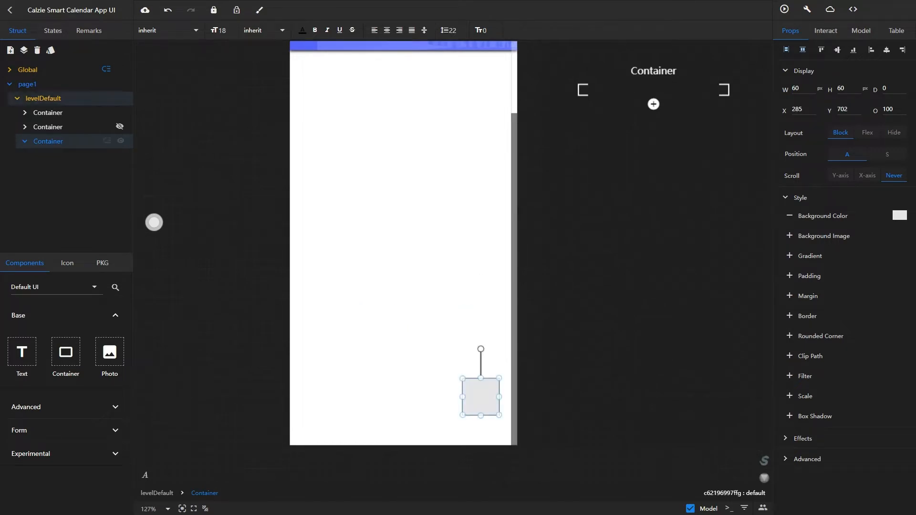
click(43, 99)
key(Delete)
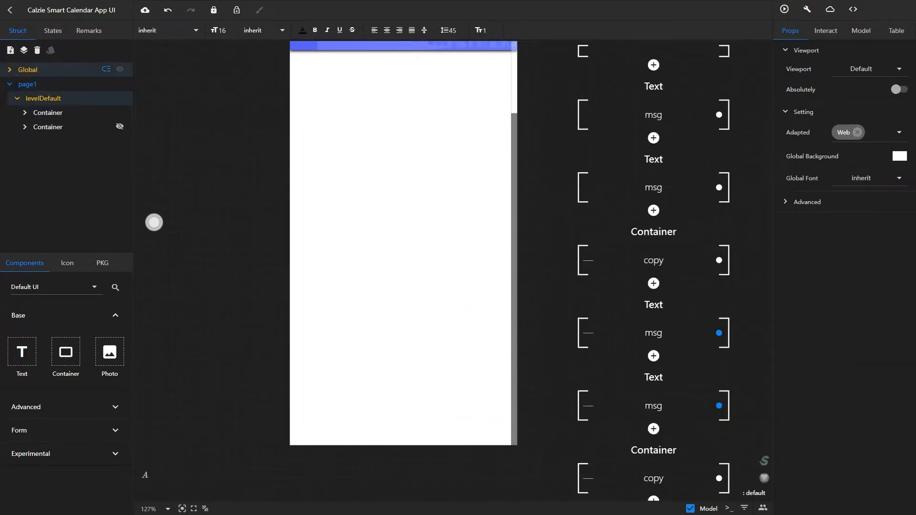
Add a container to the Global layer and set its size to 60 × 60 px.
click(9, 70)
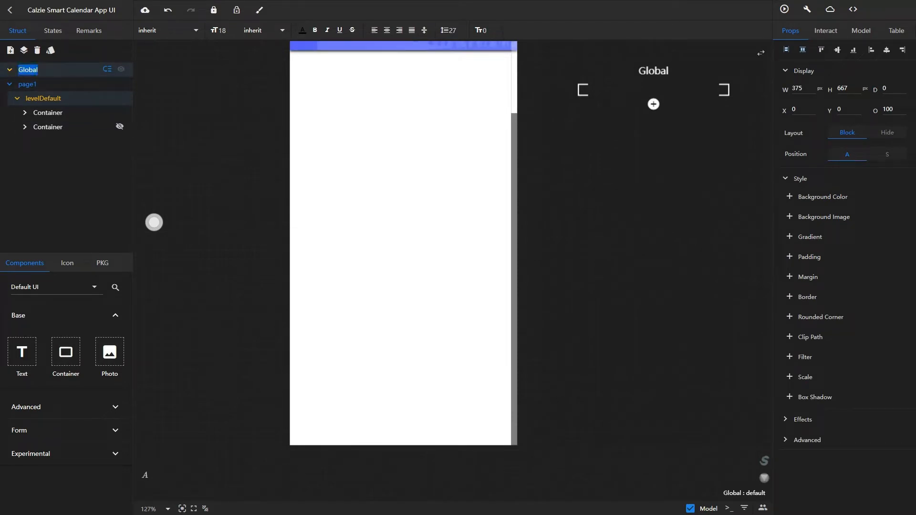
drag(65, 352, 481, 303)
drag(48, 141, 46, 81)
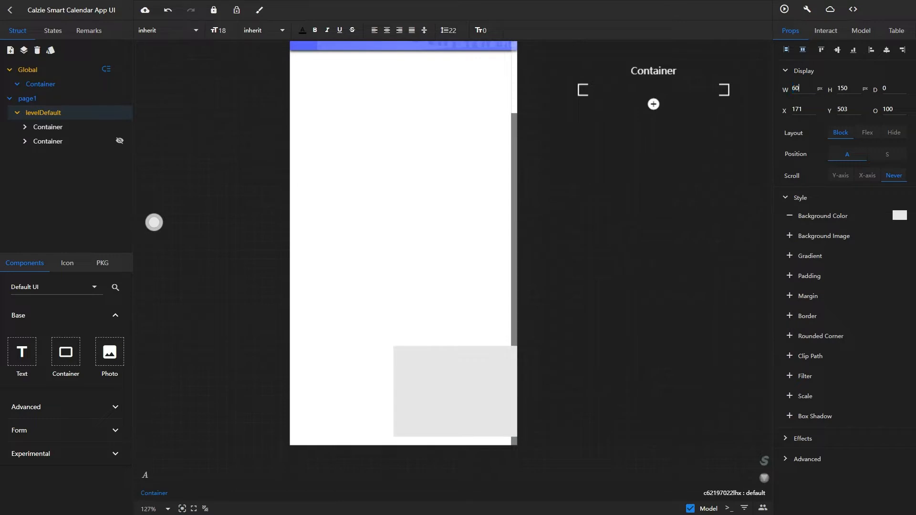
key(Tab)
key(ctrl+a)
key(BackSpace)
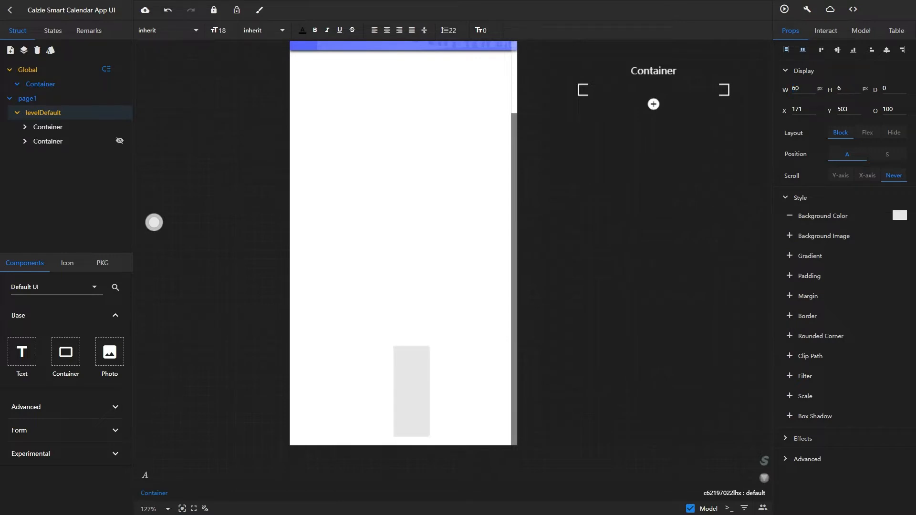
Position the Global container at X 285, Y 300.
key(Tab)
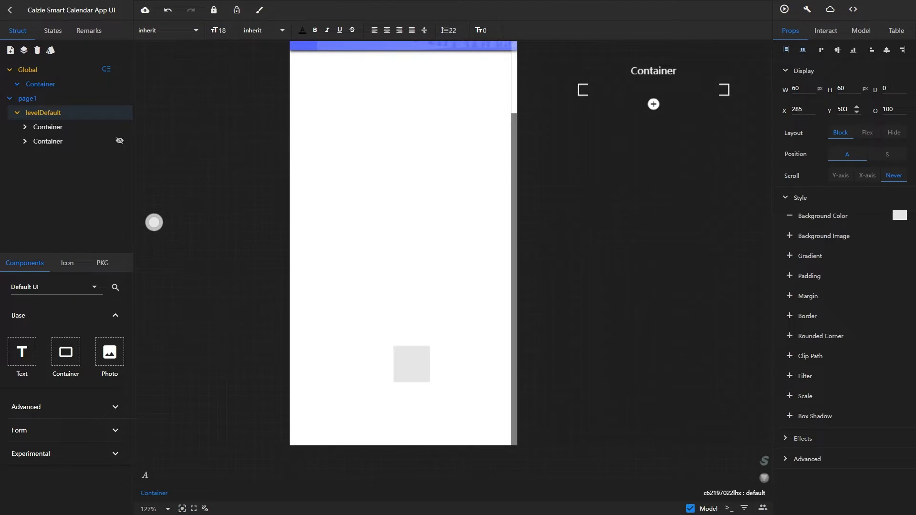
key(Tab)
text(702)
key(Return)
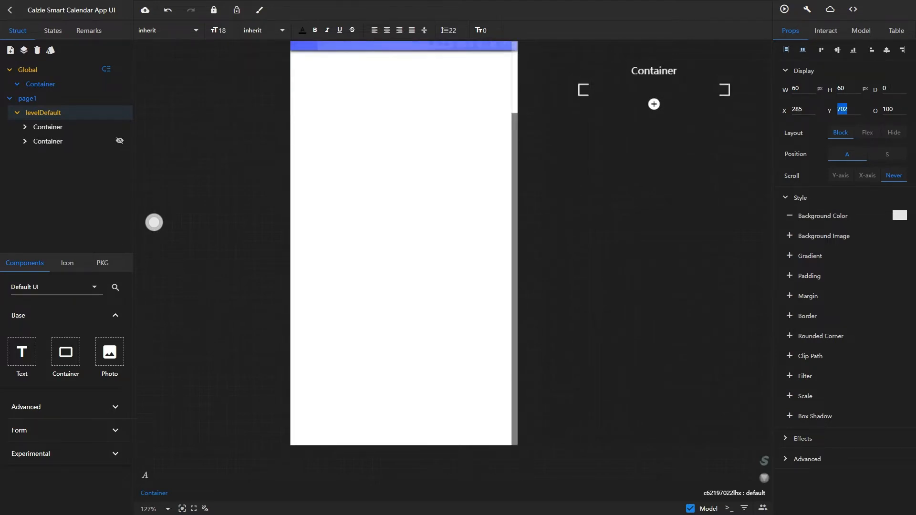
text(3)
key(Return)
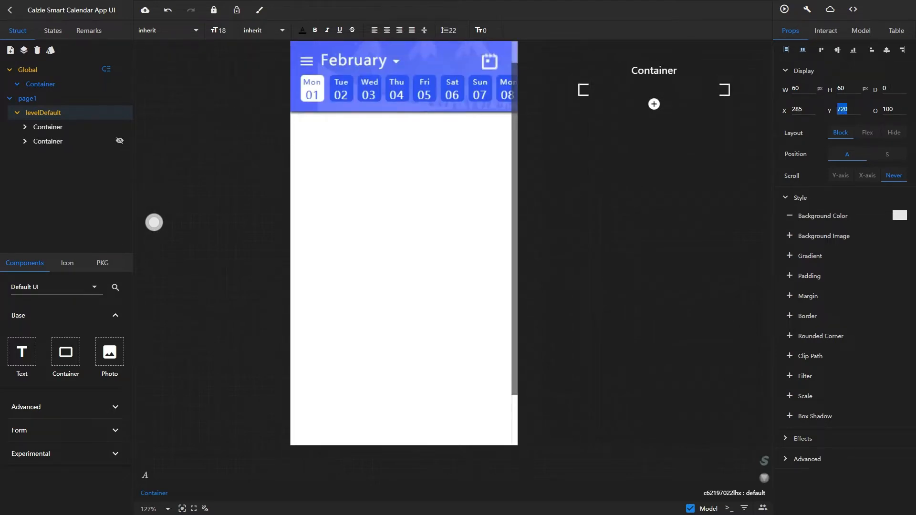
text(00)
Fill the square Global container with the solid background colour #304EEC.
click(900, 216)
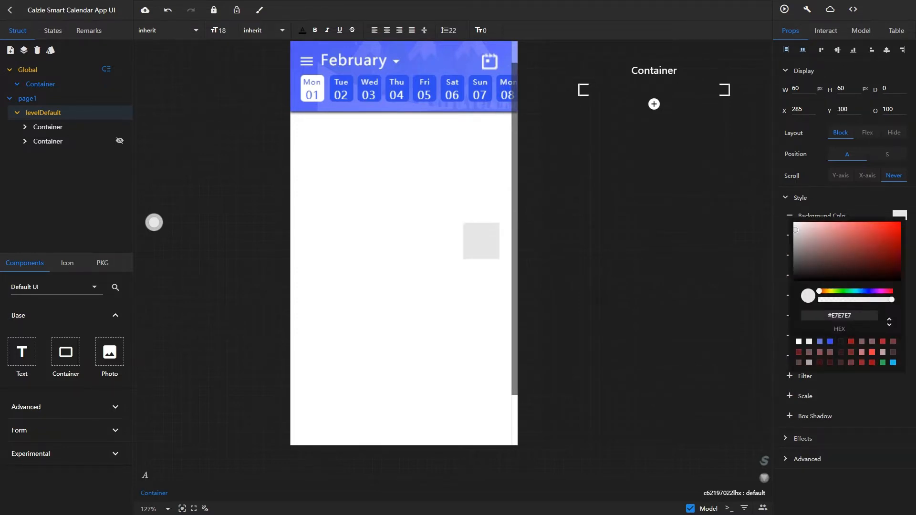
click(830, 342)
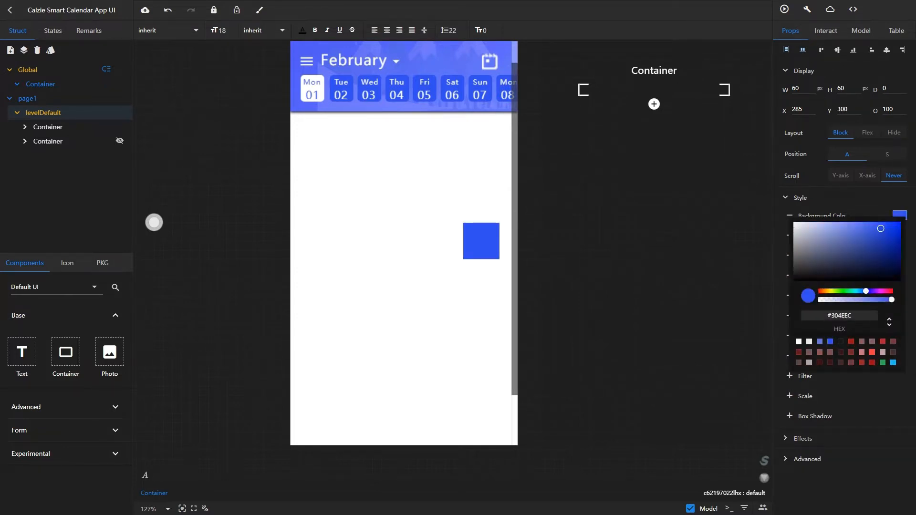
click(735, 329)
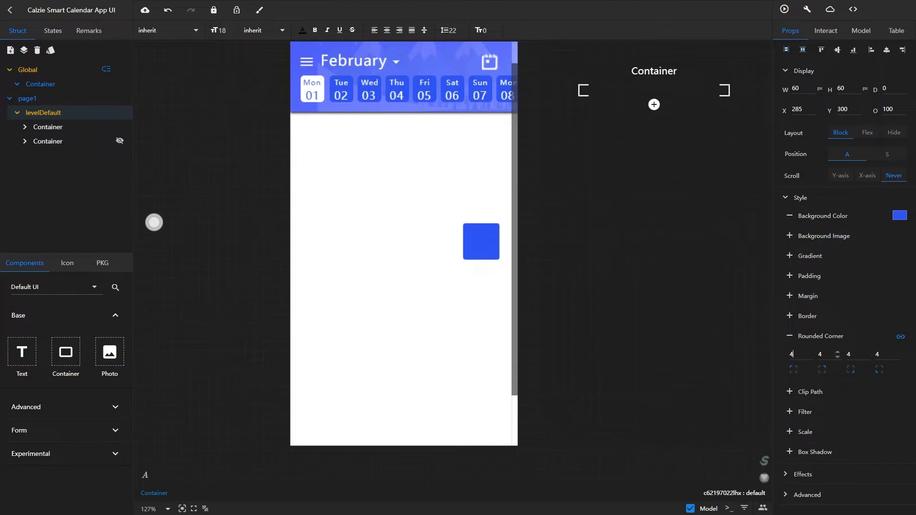
Round all corners of the Global container to 60 and move it to about X 266, Y 532.
key(Tab)
text(3)
key(BackSpace)
text(60)
drag(480, 242, 470, 381)
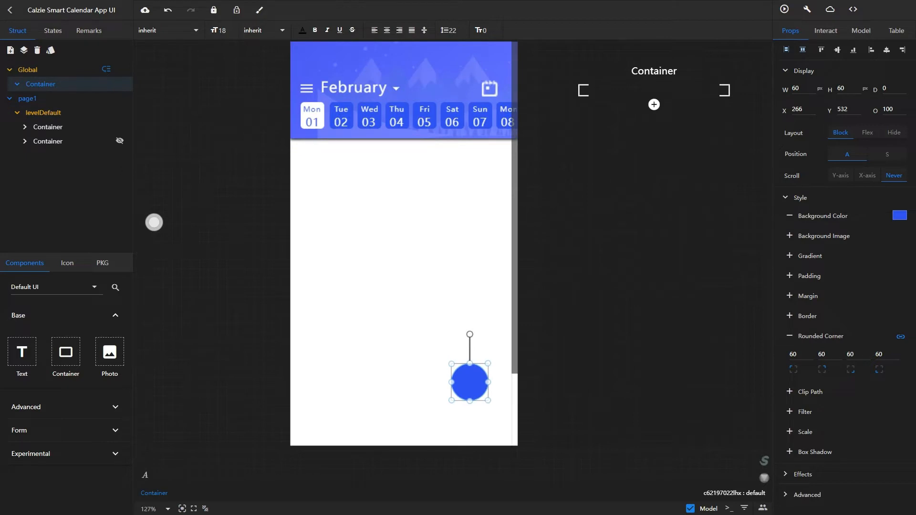
Add a gradient with stops at 0 and 1 to the circle and remove its solid background colour.
click(790, 256)
drag(800, 275, 791, 274)
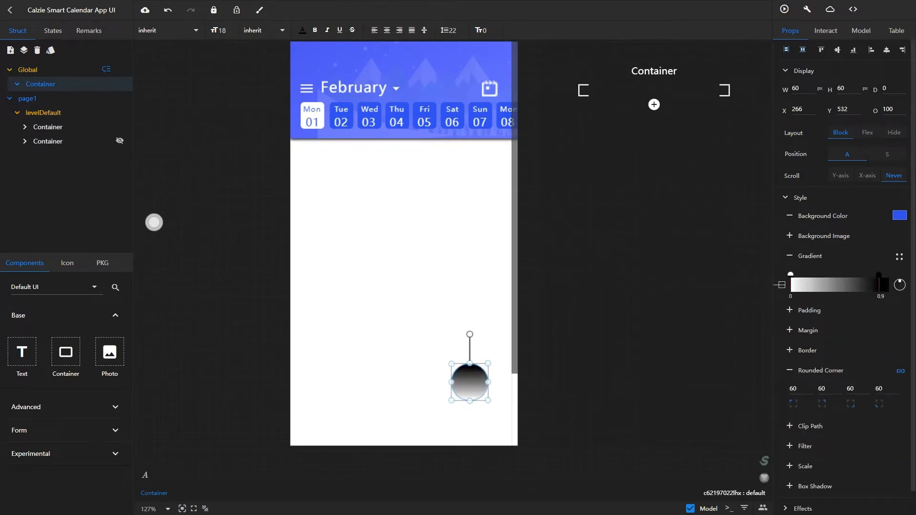
drag(879, 275, 889, 275)
click(790, 216)
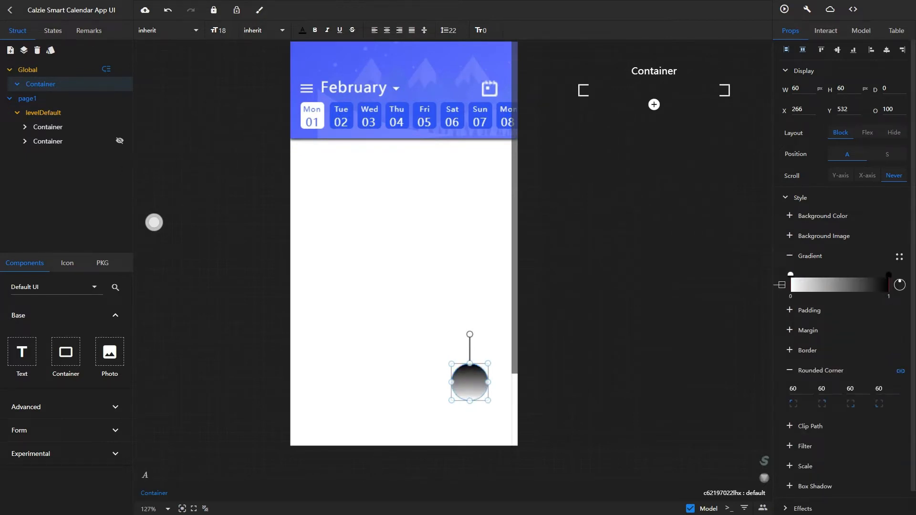
Set the start colour of the circle's gradient to #EBEAEF.
click(791, 274)
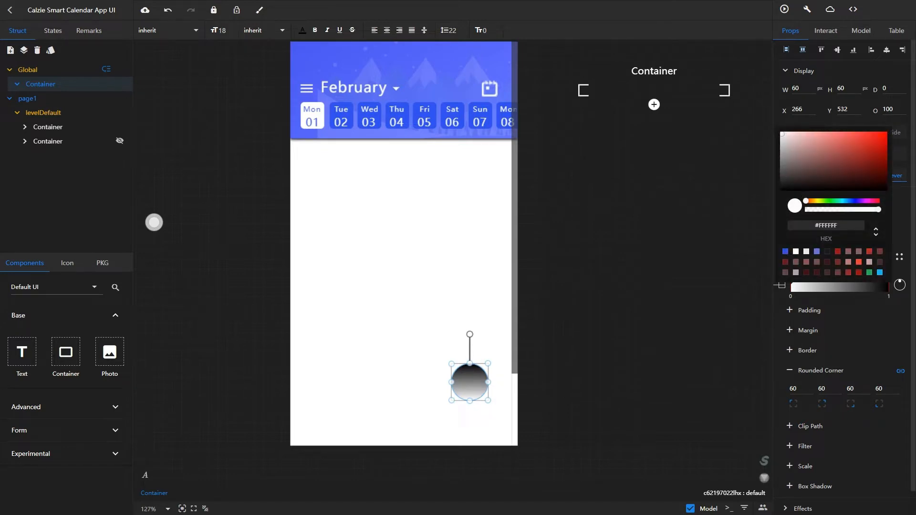
key(ctrl+a)
text(#FFFEBF)
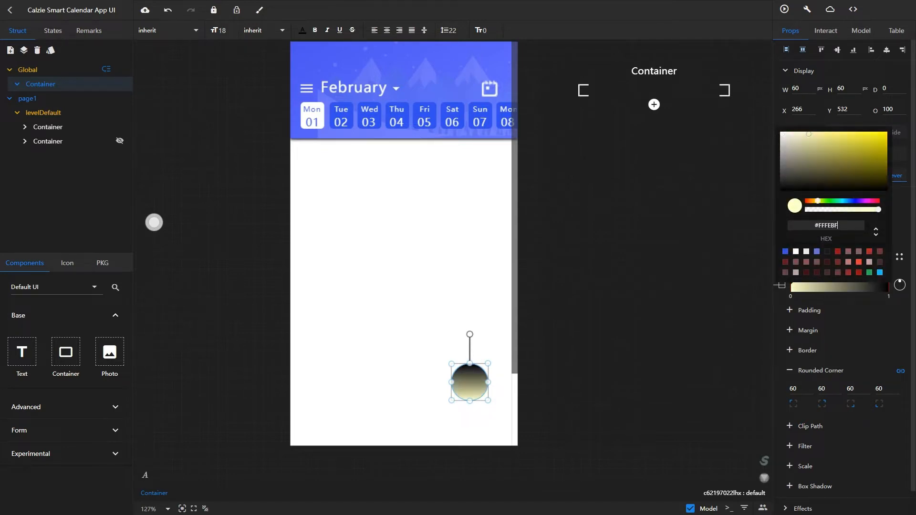
key(BackSpace)
key(BackSpace)
key(BackSpace)
key(BackSpace)
key(BackSpace)
key(BackSpace)
text(EBEAEF)
Set the end colour of the circle's gradient to #304BE2.
click(889, 287)
double_click(826, 234)
text(304be2)
Re-enter #EBEAEF as the gradient's start colour and undo the extra stop added near the start.
click(791, 287)
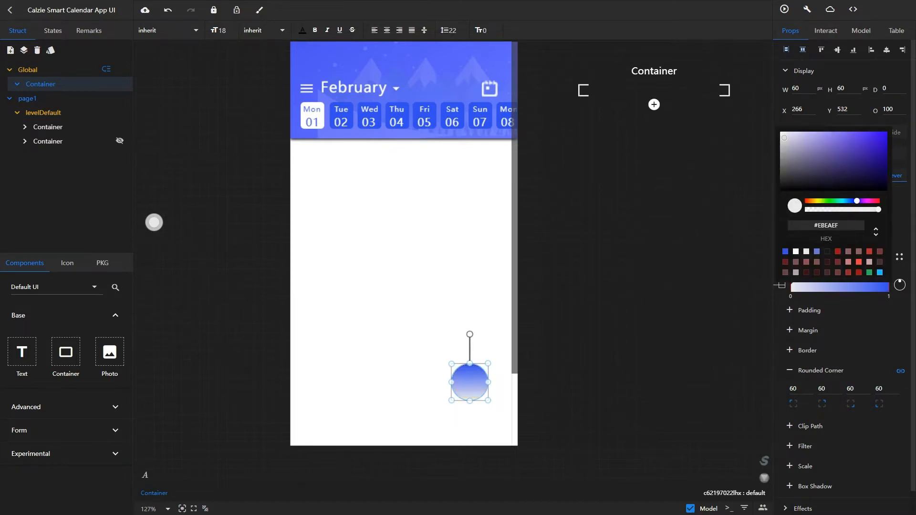
double_click(827, 225)
text(ebeaef)
click(796, 288)
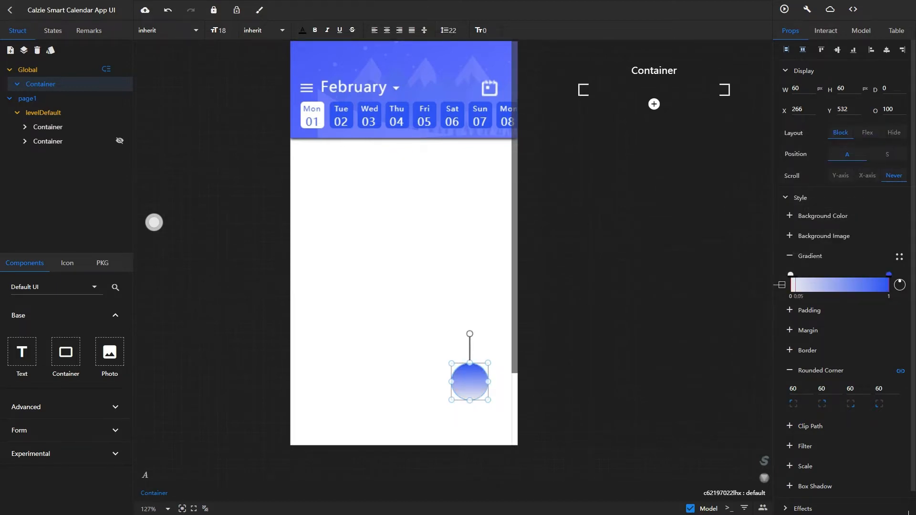
click(818, 285)
click(168, 10)
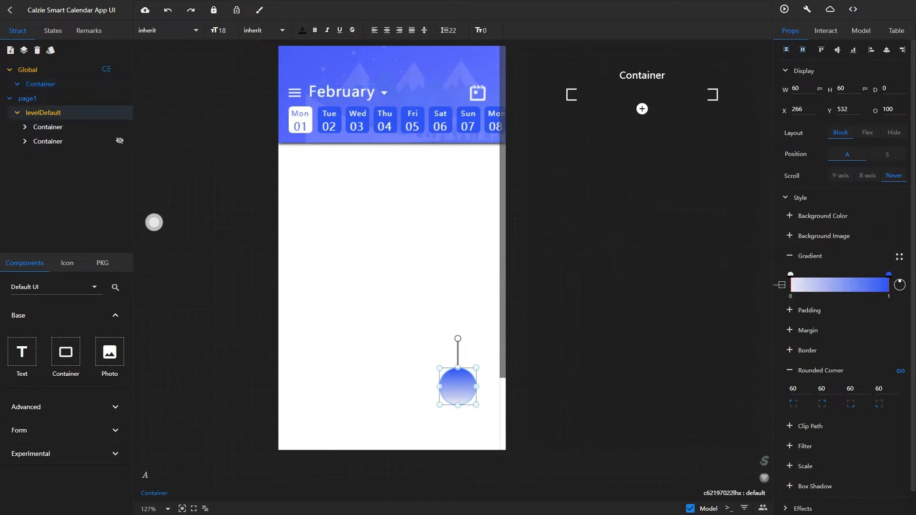
Change the start colour of the circle's gradient to a light purple.
click(791, 282)
click(822, 134)
click(840, 305)
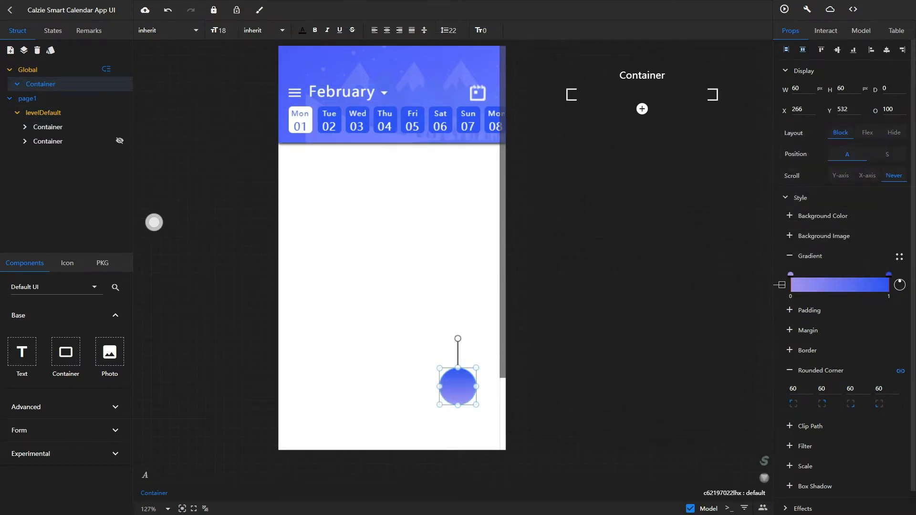
Place the Material Design add icon from the content group inside the gradient circle.
click(61, 263)
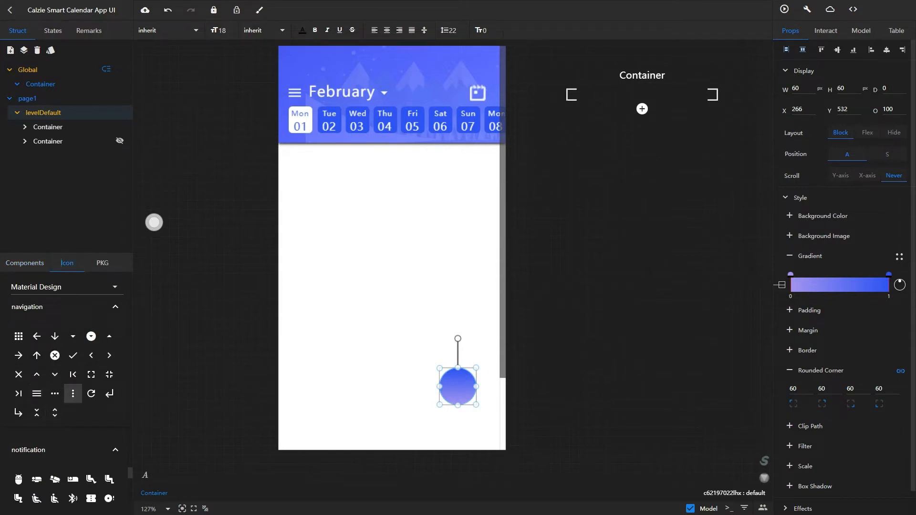
scroll(55, 396, up, 2)
scroll(55, 398, up, 10)
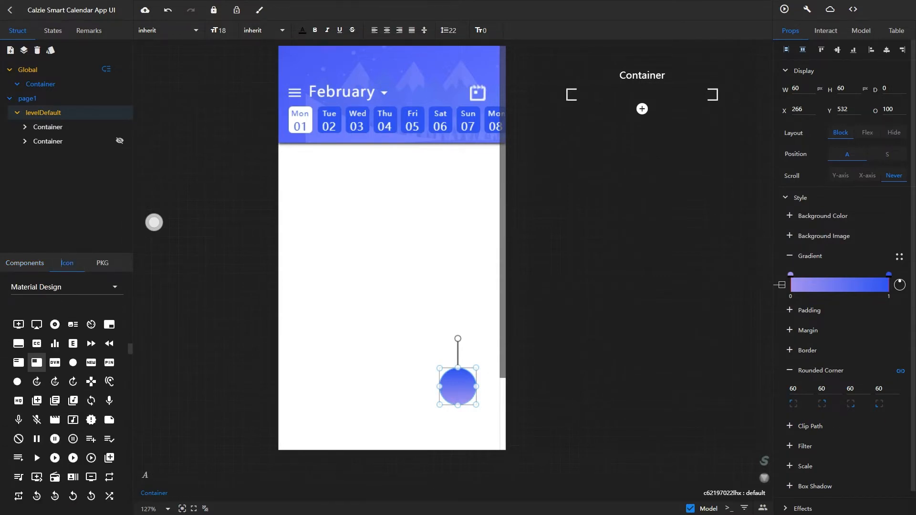
scroll(73, 330, up, 8)
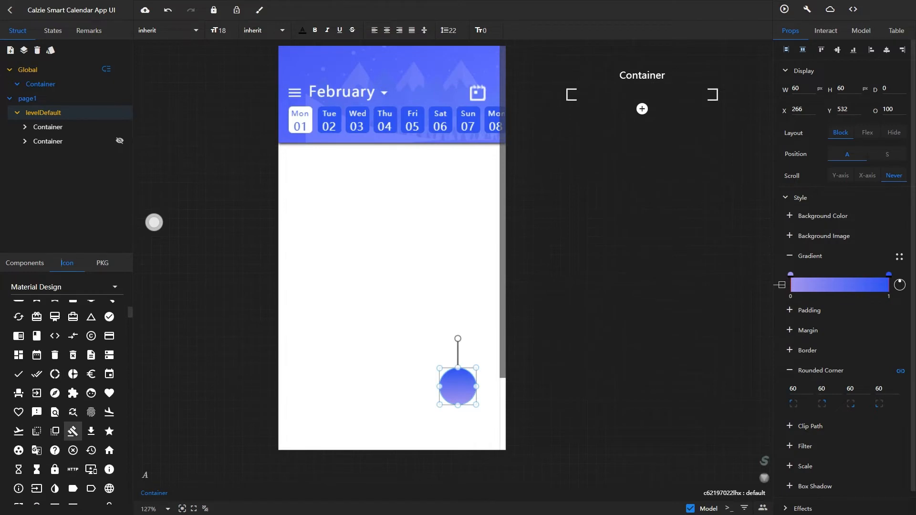
scroll(73, 330, down, 10)
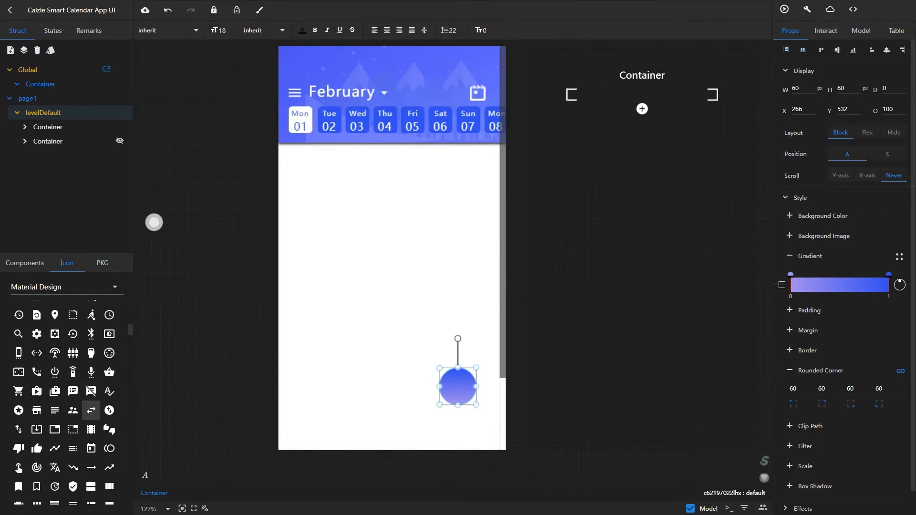
scroll(91, 389, down, 8)
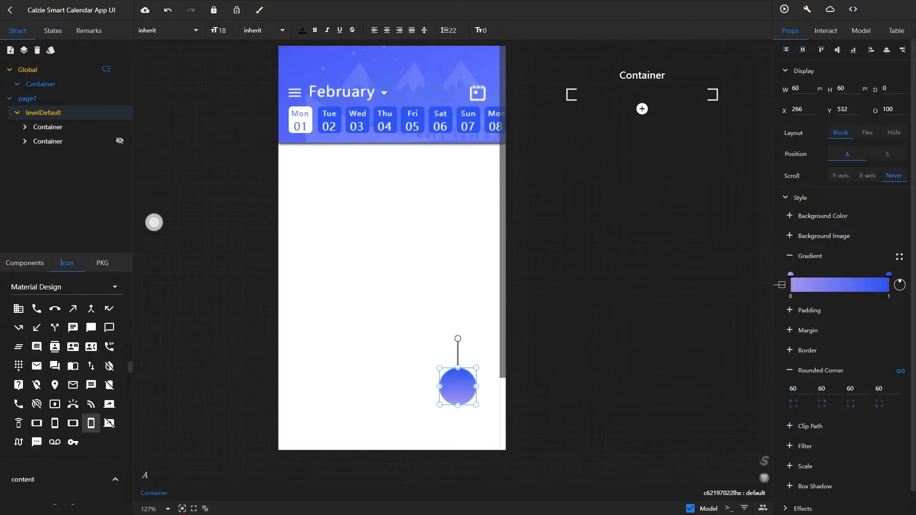
drag(19, 384, 464, 389)
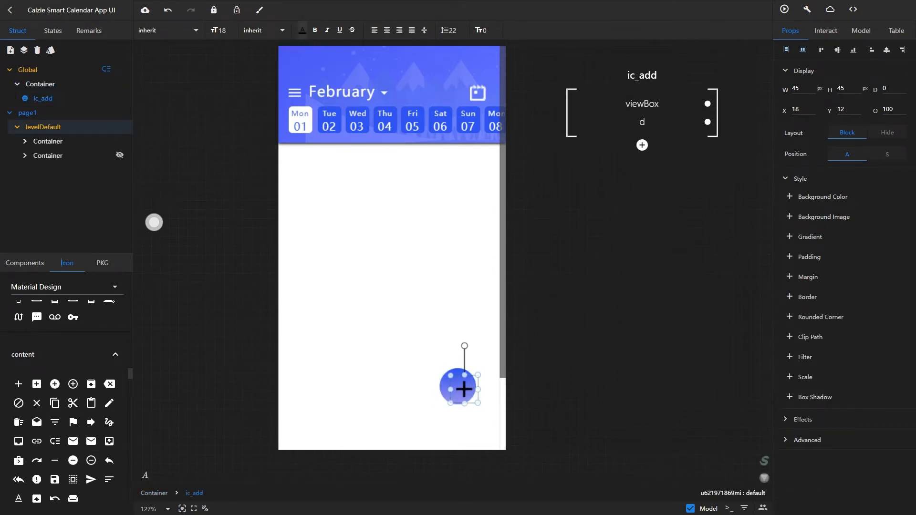
Colour the add icon white and centre it horizontally and vertically in the circle.
click(302, 30)
click(254, 168)
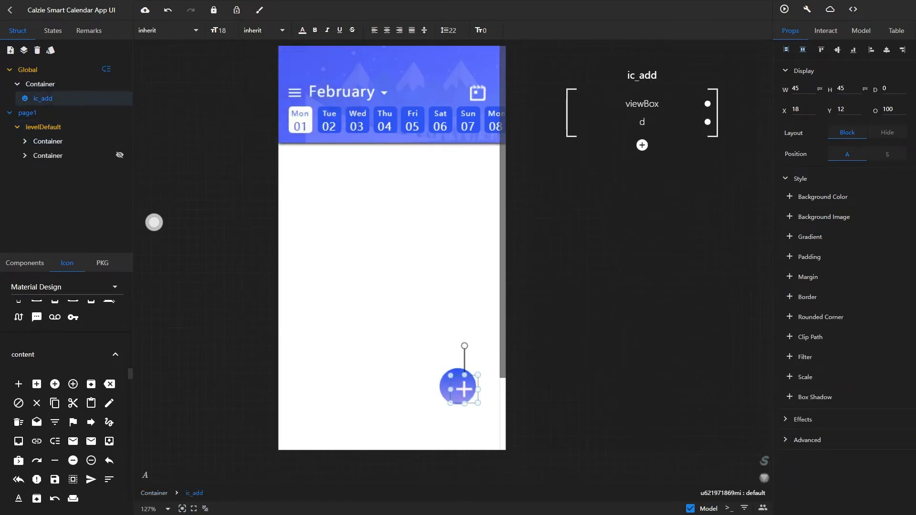
click(887, 50)
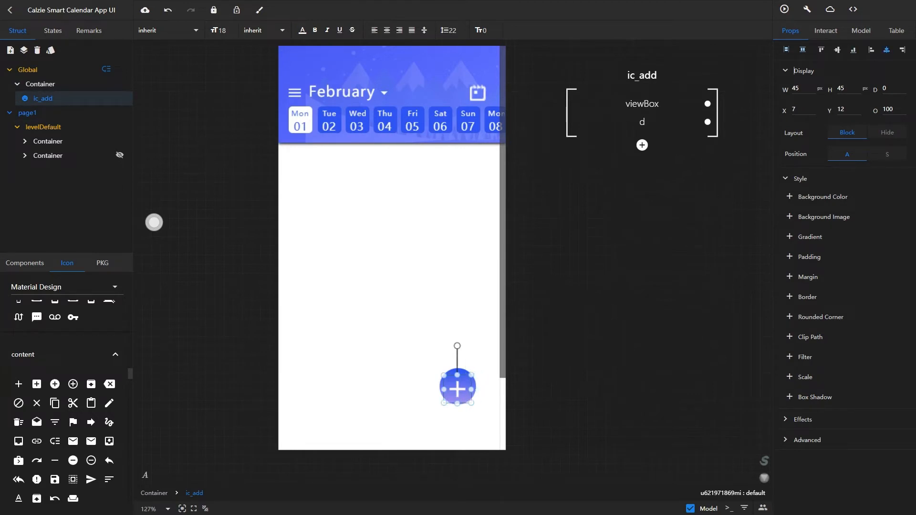
click(838, 49)
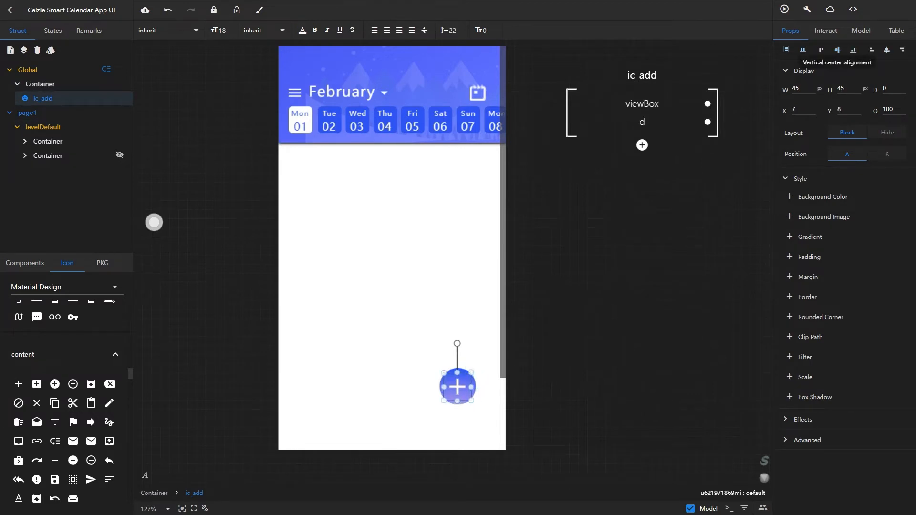
Shrink the add icon to about 32 × 32 px and recentre it in the circle both ways.
drag(471, 372, 467, 377)
click(837, 50)
click(886, 49)
click(745, 86)
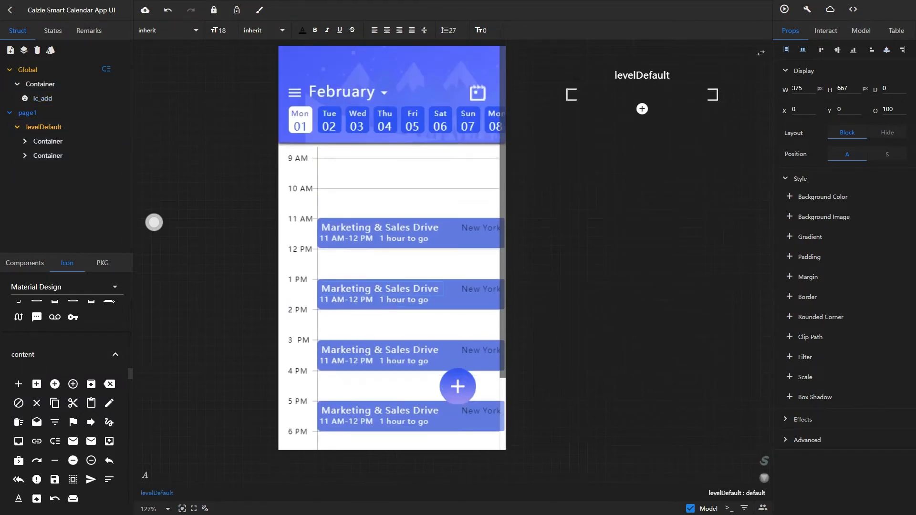
Scale down the gradient circle around the add icon and recentre the icon inside it both ways.
click(41, 84)
drag(476, 368, 461, 382)
click(42, 98)
click(838, 50)
click(886, 49)
click(886, 49)
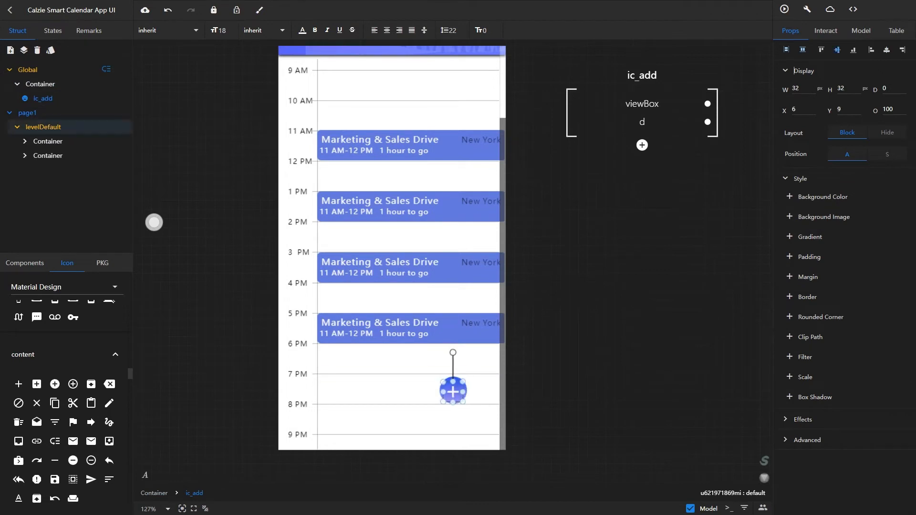
click(837, 49)
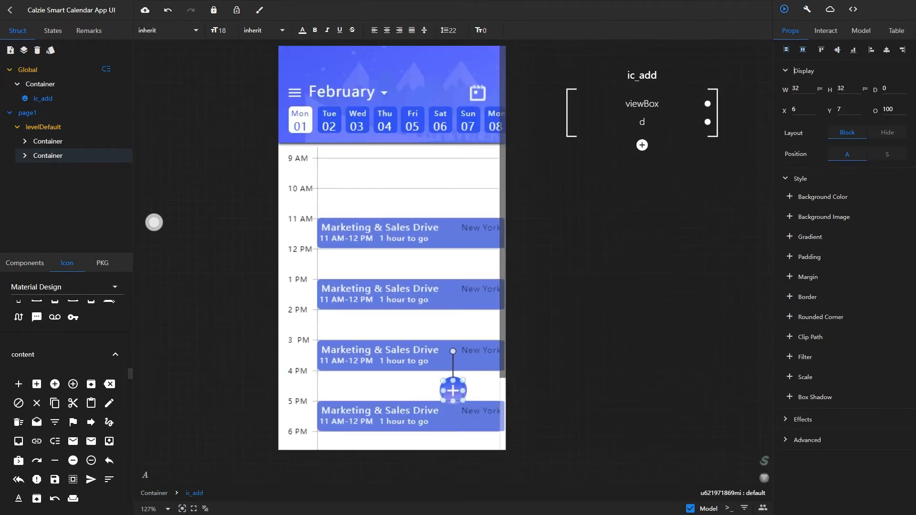
Preview the calendar page with its floating add button over the timeline.
click(784, 9)
scroll(453, 270, up, 2)
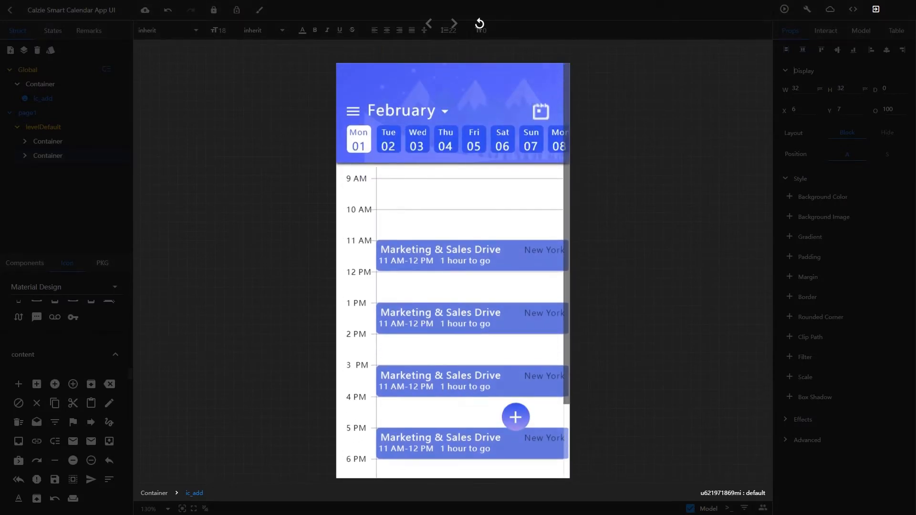